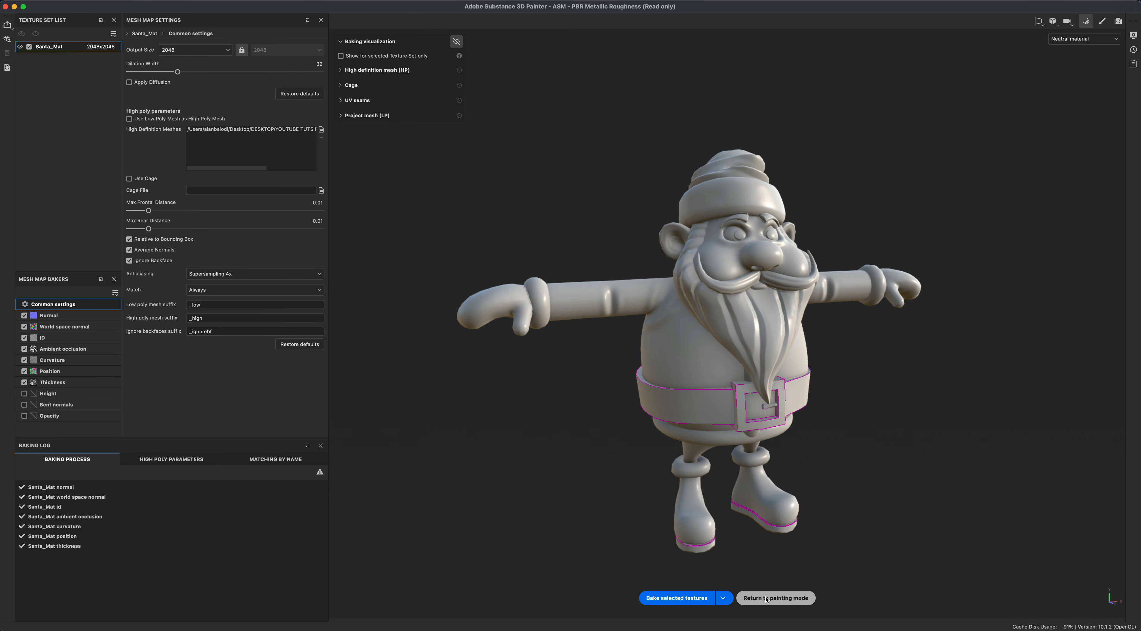
# - Return to painting mode and orbit around the baked Santa model to inspect it from several sides
pyautogui.click(796, 598)
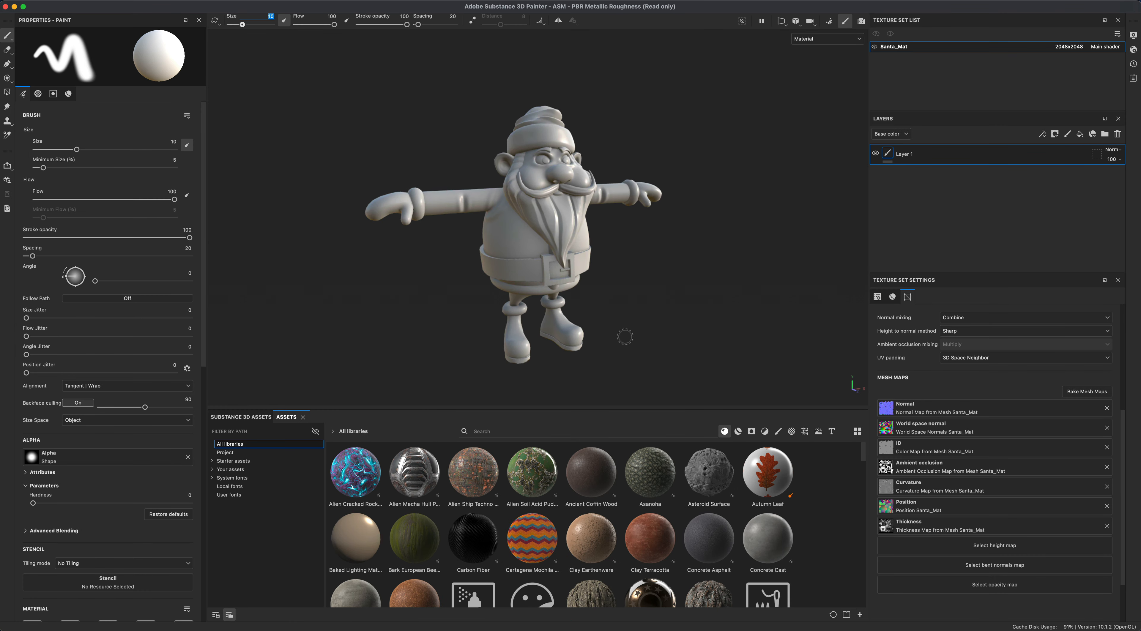
pyautogui.keyDown('alt'); pyautogui.moveTo(632, 316); pyautogui.dragTo(489, 236); pyautogui.keyUp('alt')
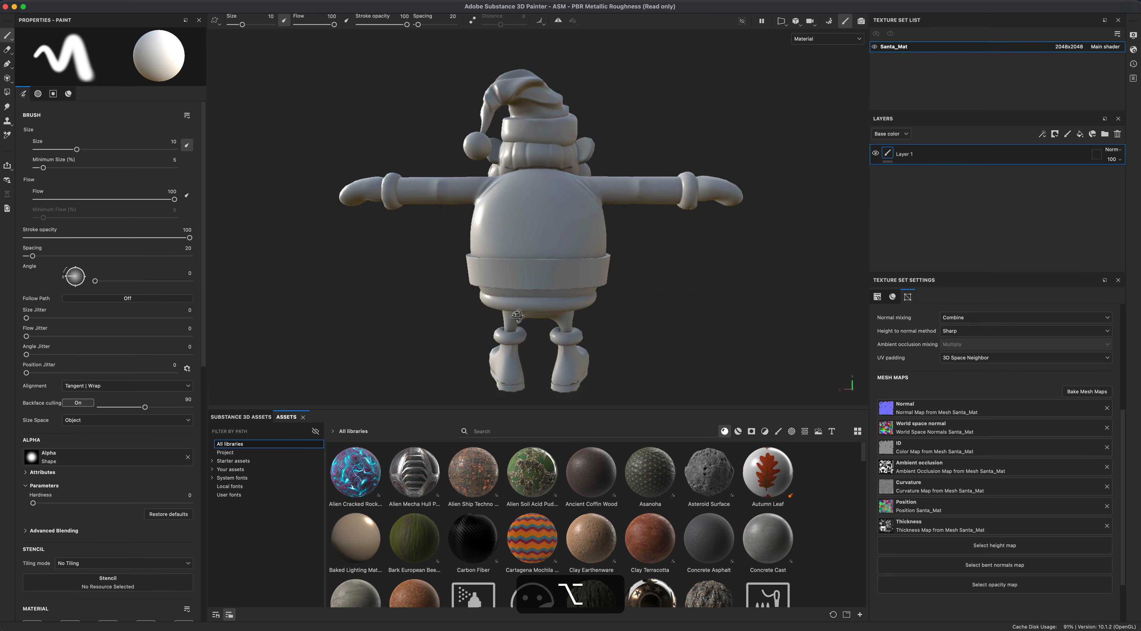
pyautogui.moveTo(517, 315)
pyautogui.keyDown('alt'); pyautogui.mouseDown()
pyautogui.moveTo(662, 328)
pyautogui.moveTo(614, 333)
pyautogui.mouseUp(); pyautogui.keyUp('alt')
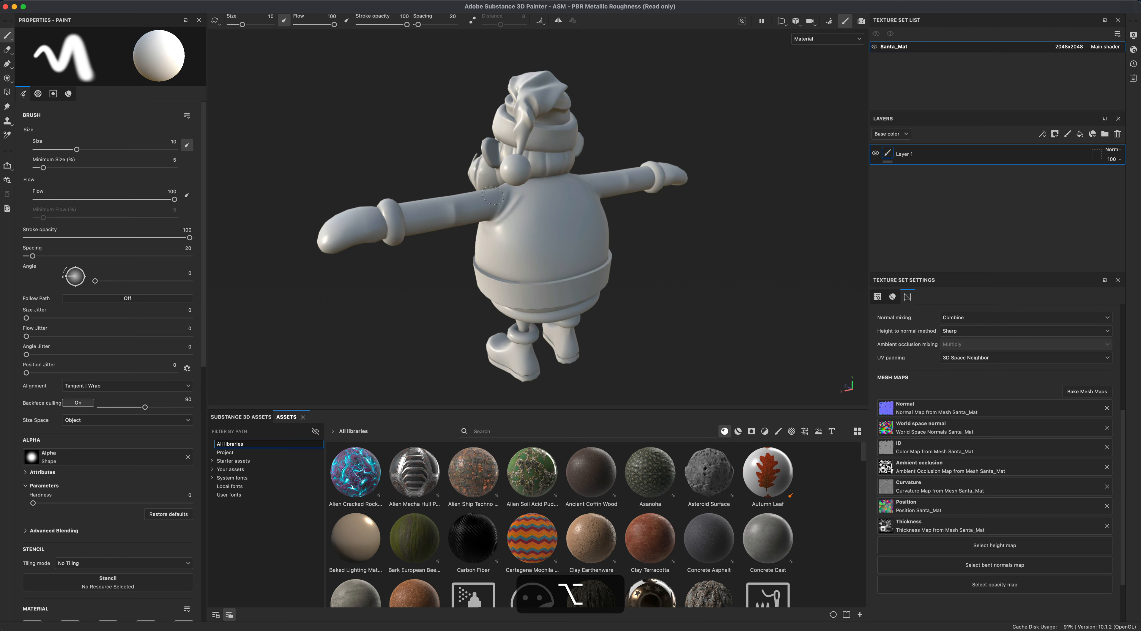
pyautogui.keyDown('alt'); pyautogui.moveTo(493, 195); pyautogui.dragTo(463, 240); pyautogui.keyUp('alt')
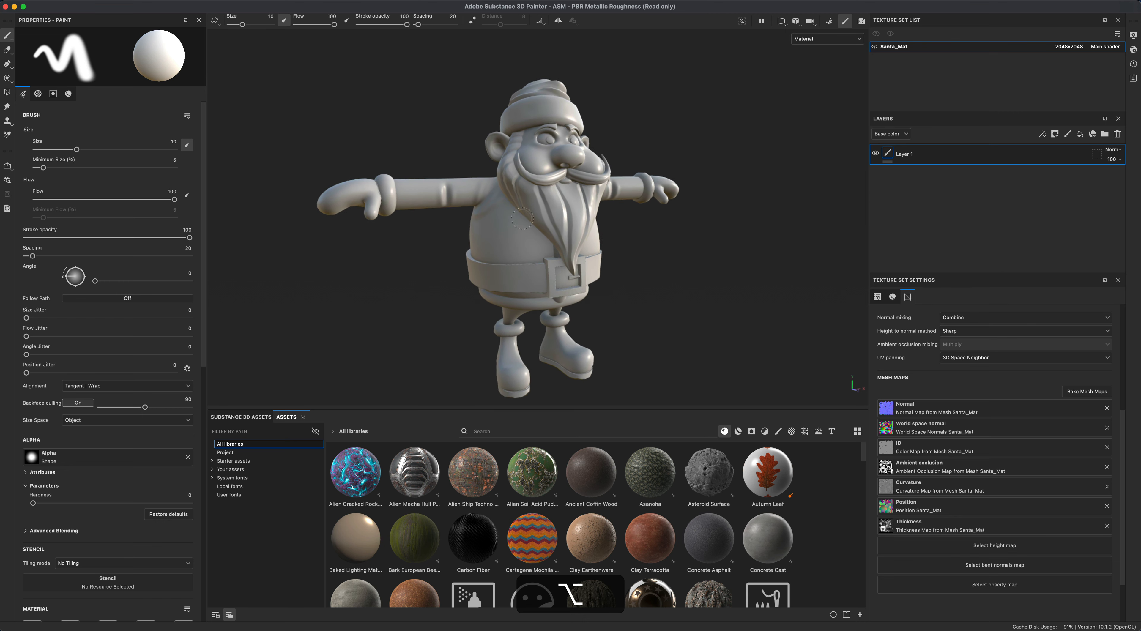
pyautogui.moveTo(522, 218)
pyautogui.keyDown('alt'); pyautogui.mouseDown()
pyautogui.moveTo(663, 267)
pyautogui.moveTo(621, 272)
pyautogui.moveTo(695, 283)
pyautogui.moveTo(487, 279)
pyautogui.moveTo(642, 274)
pyautogui.moveTo(663, 295)
pyautogui.moveTo(622, 253)
pyautogui.mouseUp(); pyautogui.keyUp('alt')
pyautogui.moveTo(539, 252)
pyautogui.keyDown('alt'); pyautogui.mouseDown()
pyautogui.moveTo(640, 258)
pyautogui.moveTo(620, 248)
pyautogui.moveTo(645, 260)
pyautogui.mouseUp(); pyautogui.keyUp('alt')
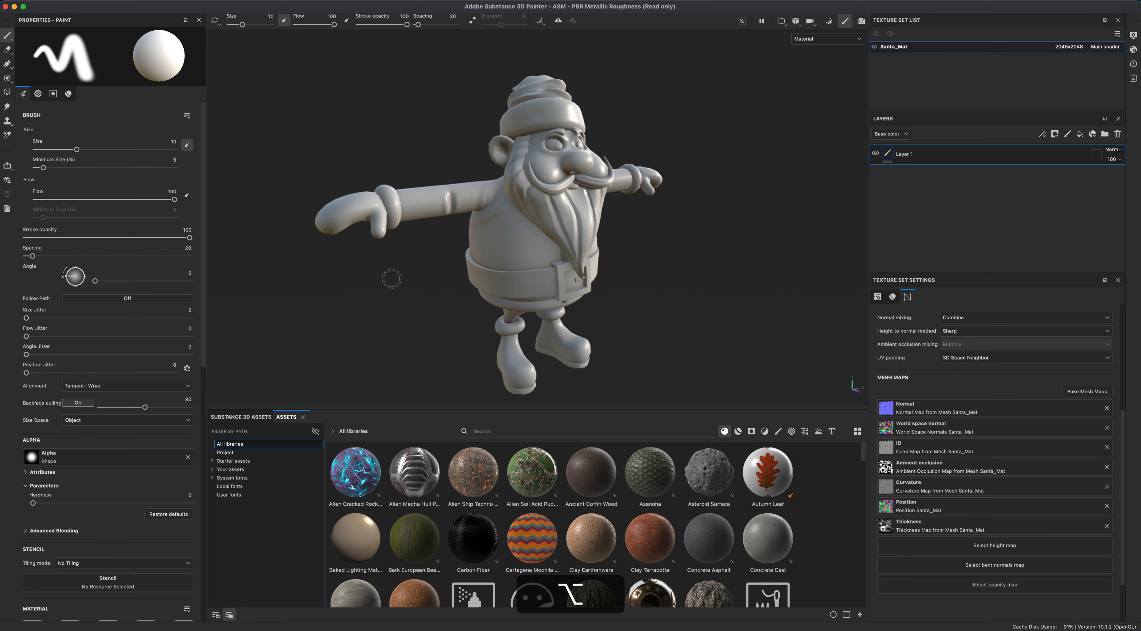
pyautogui.keyDown('alt'); pyautogui.moveTo(387, 275); pyautogui.dragTo(321, 262); pyautogui.keyUp('alt')
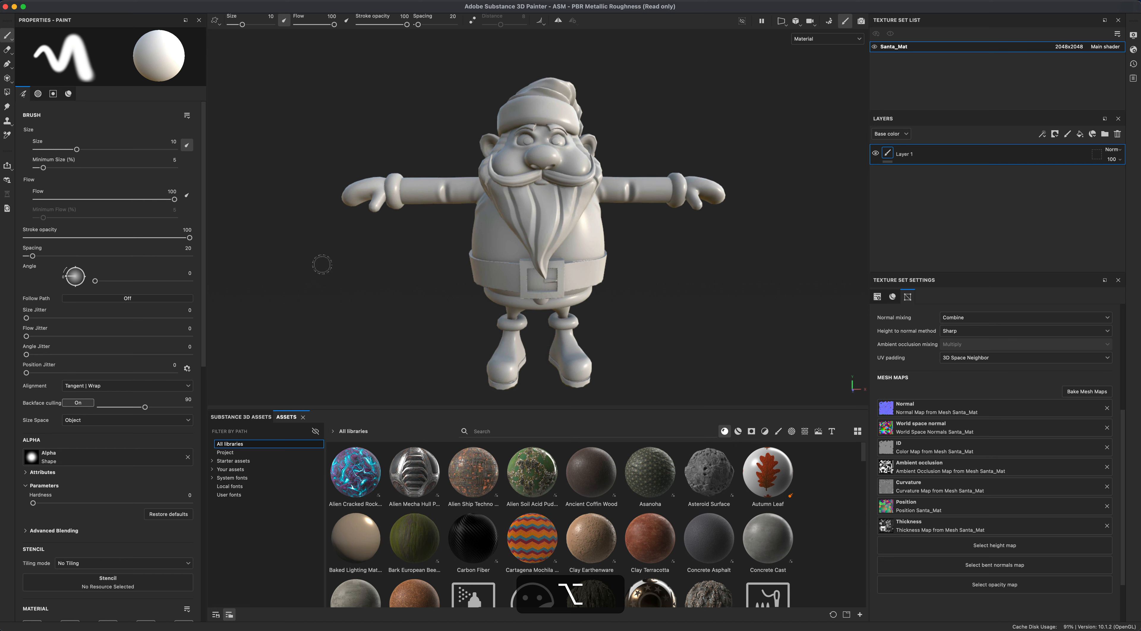
pyautogui.keyDown('alt'); pyautogui.moveTo(594, 249); pyautogui.dragTo(559, 326); pyautogui.keyUp('alt')
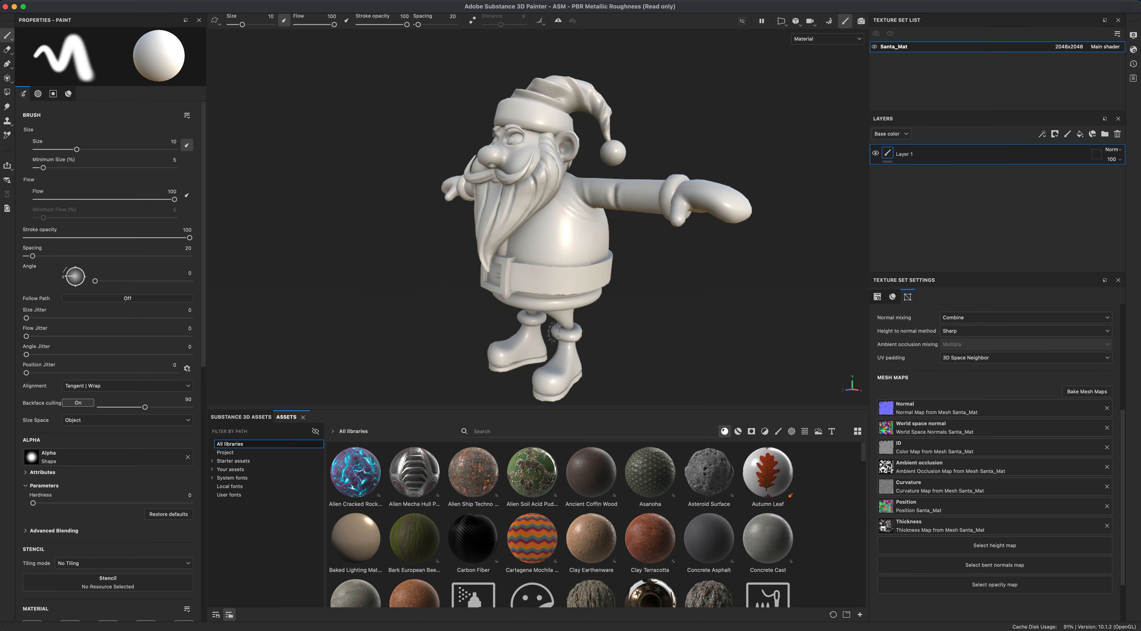
pyautogui.keyDown('alt'); pyautogui.moveTo(624, 347); pyautogui.dragTo(719, 310); pyautogui.keyUp('alt')
# - Show the UV layout beside the 3D view, then switch back to the single 3D view
pyautogui.press('F1')
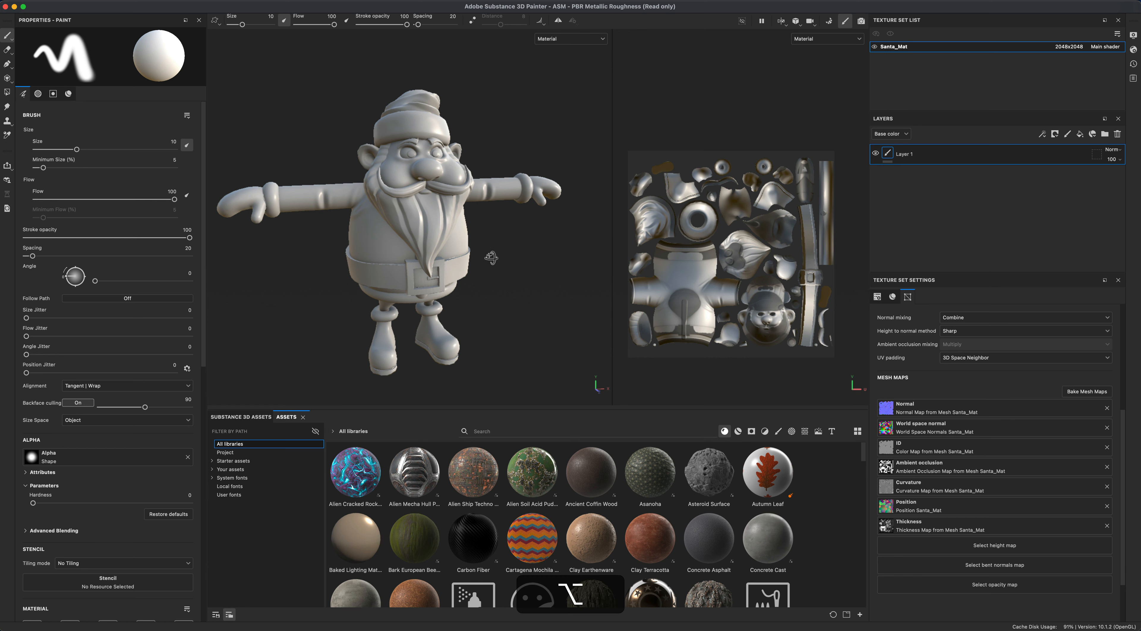
pyautogui.moveTo(491, 258)
pyautogui.keyDown('alt'); pyautogui.mouseDown()
pyautogui.moveTo(538, 248)
pyautogui.moveTo(493, 206)
pyautogui.moveTo(476, 262)
pyautogui.mouseUp(); pyautogui.keyUp('alt')
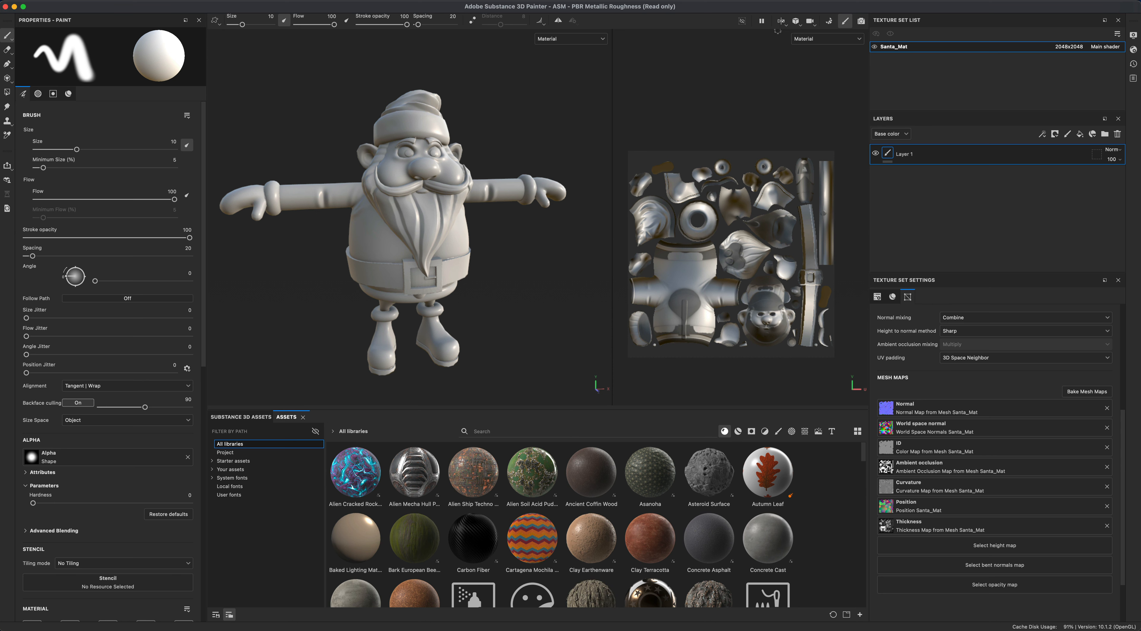
pyautogui.click(784, 22)
pyautogui.click(801, 45)
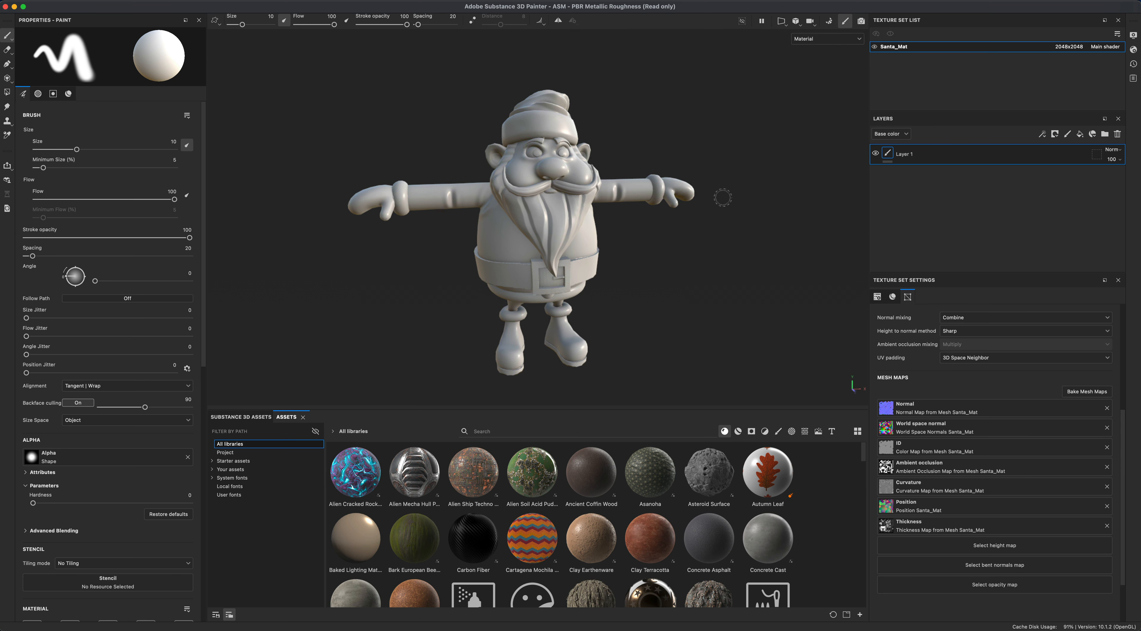
# - Remove the default paint layer from the layer stack
pyautogui.keyDown('alt'); pyautogui.moveTo(700, 257); pyautogui.dragTo(672, 259); pyautogui.keyUp('alt')
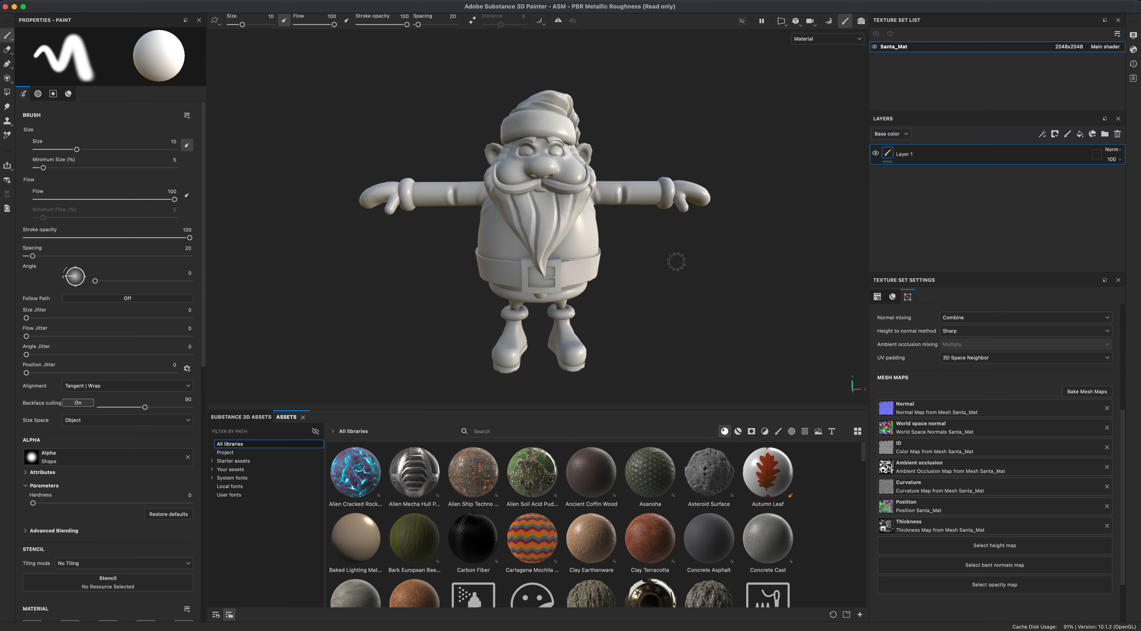
pyautogui.keyDown('alt'); pyautogui.moveTo(676, 261); pyautogui.dragTo(674, 289); pyautogui.keyUp('alt')
pyautogui.scroll(1, 675, 285)
pyautogui.keyDown('alt'); pyautogui.moveTo(429, 276); pyautogui.dragTo(349, 281); pyautogui.keyUp('alt')
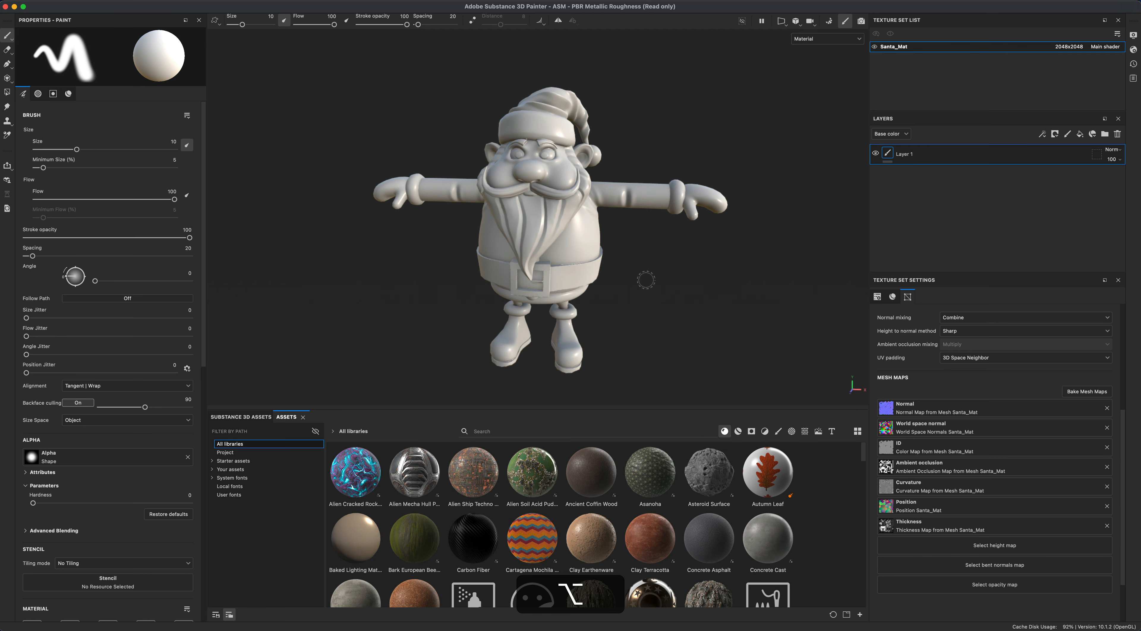
pyautogui.keyDown('alt'); pyautogui.moveTo(662, 282); pyautogui.dragTo(667, 282); pyautogui.keyUp('alt')
pyautogui.keyDown('alt'); pyautogui.moveTo(667, 282); pyautogui.dragTo(668, 282); pyautogui.keyUp('alt')
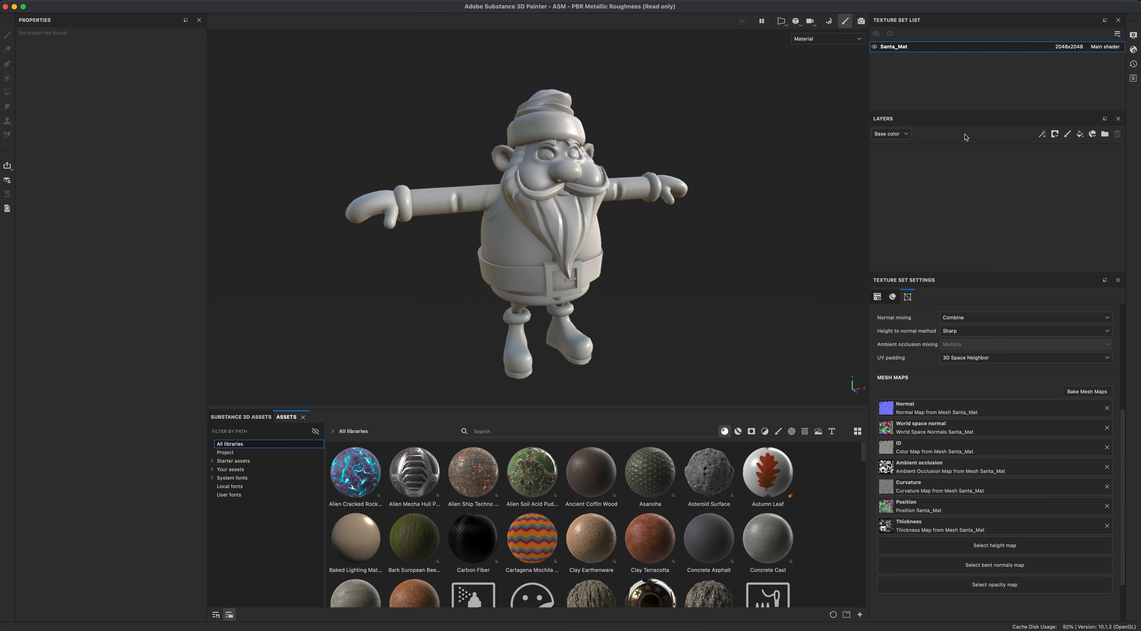
# - Add a fill layer and rename it black
pyautogui.click(1080, 135)
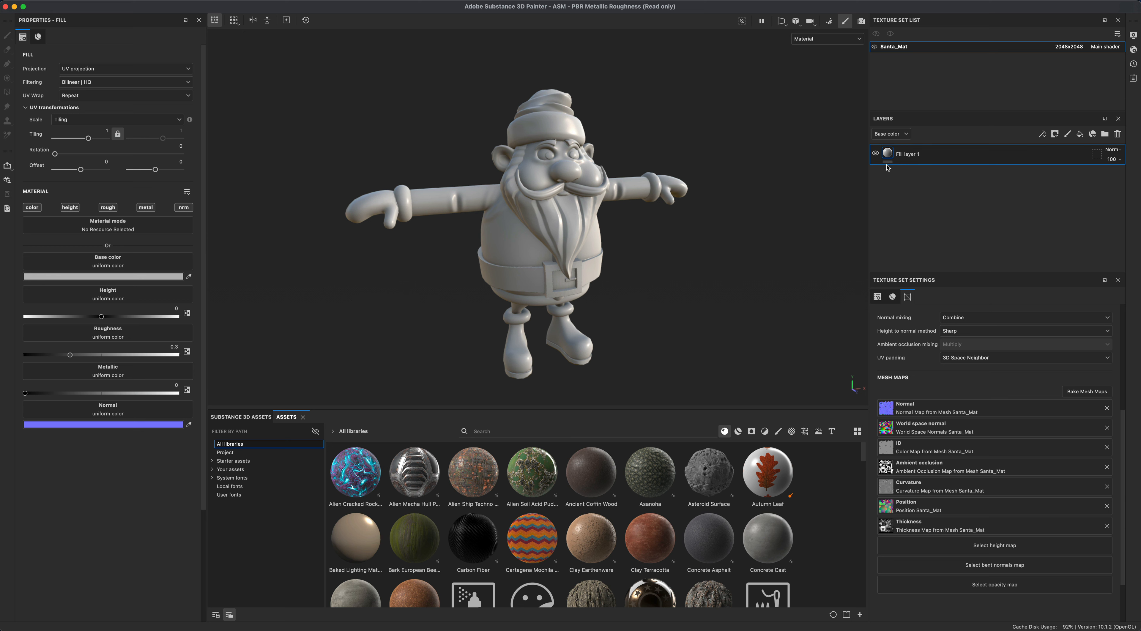
pyautogui.doubleClick(908, 154)
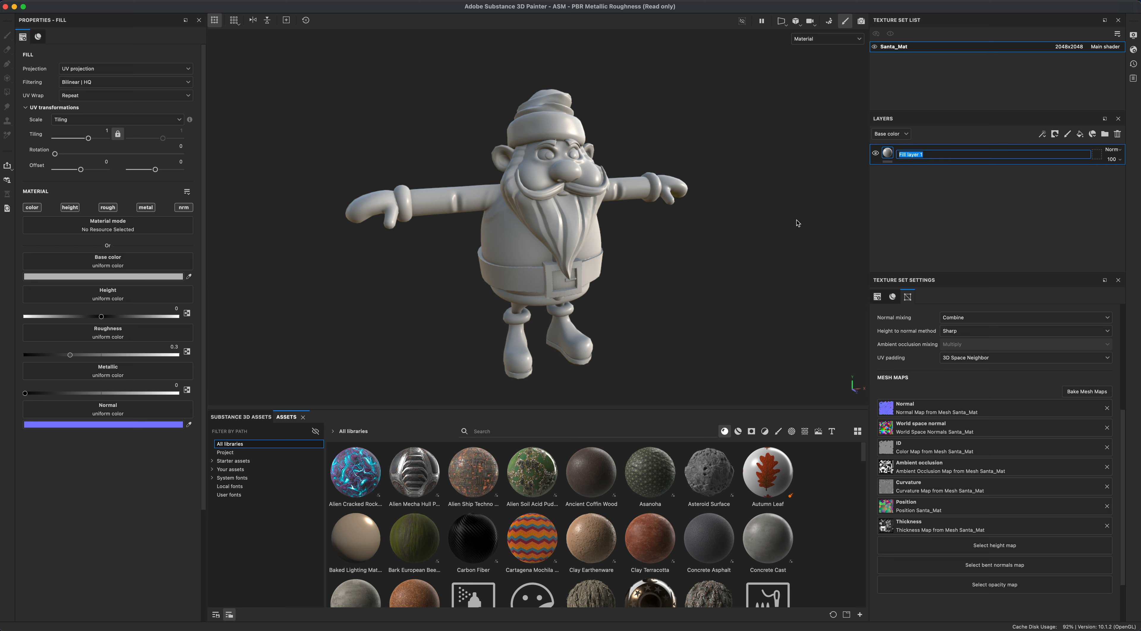
pyautogui.write('black')
pyautogui.press('Return')
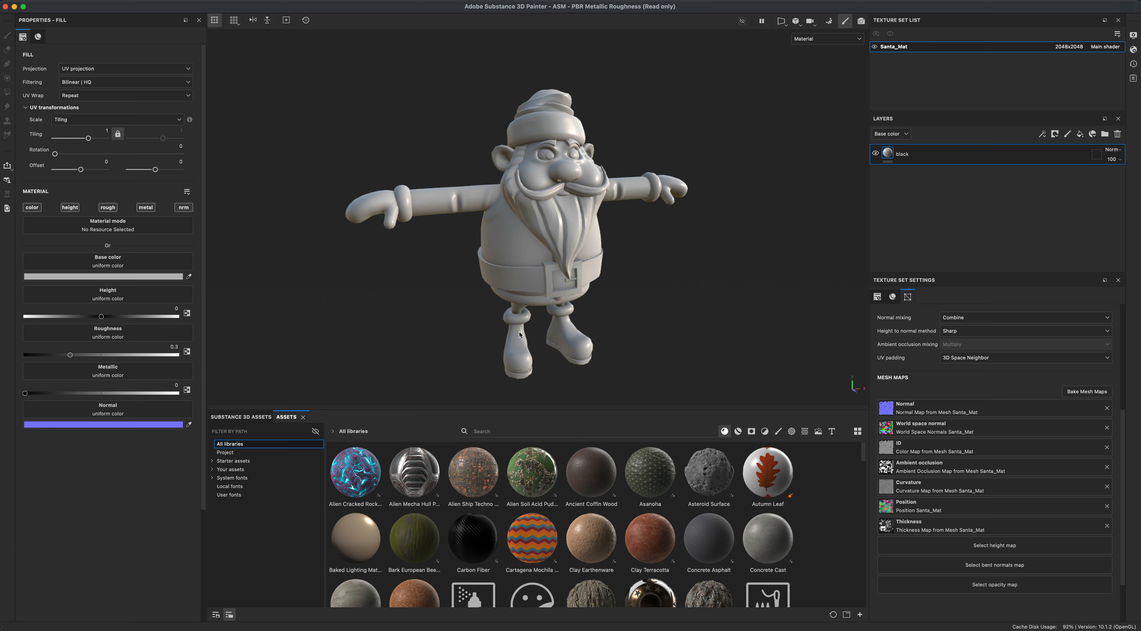
# - Set the black fill layer's base color to a near-black grey, hex 191A1D
pyautogui.keyDown('alt'); pyautogui.moveTo(624, 251); pyautogui.dragTo(573, 331); pyautogui.keyUp('alt')
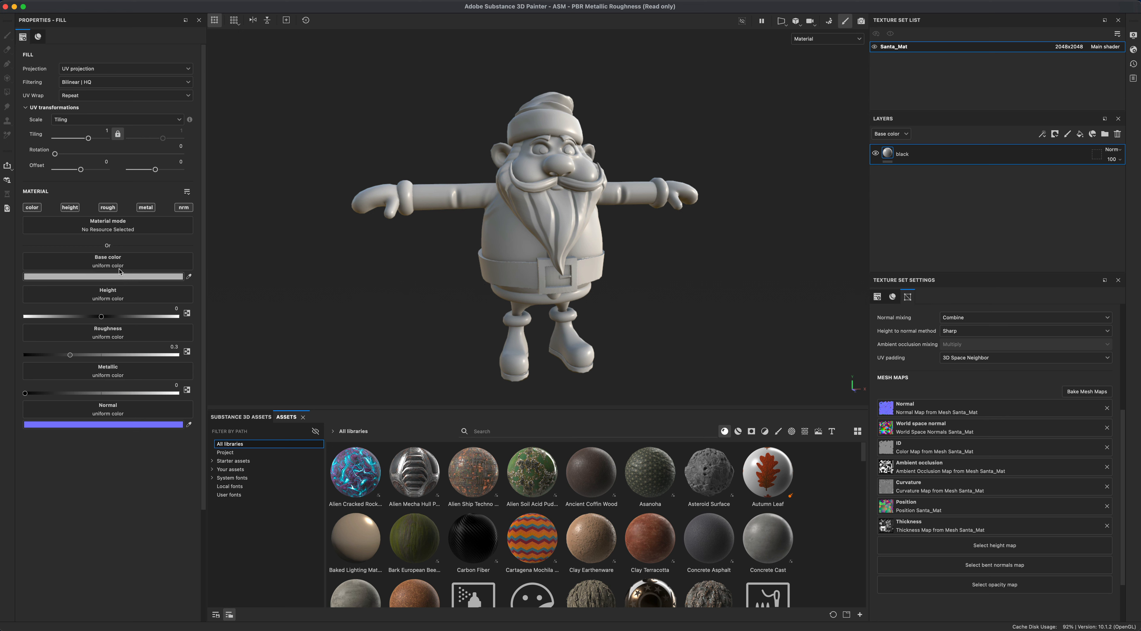
pyautogui.click(91, 277)
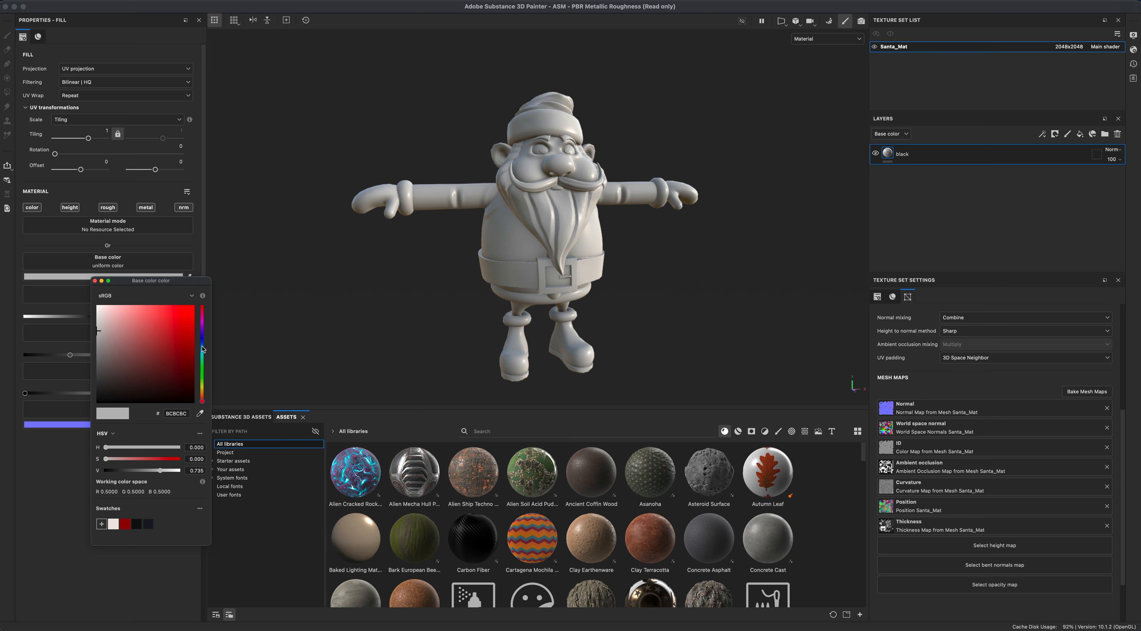
pyautogui.moveTo(203, 353); pyautogui.dragTo(202, 341)
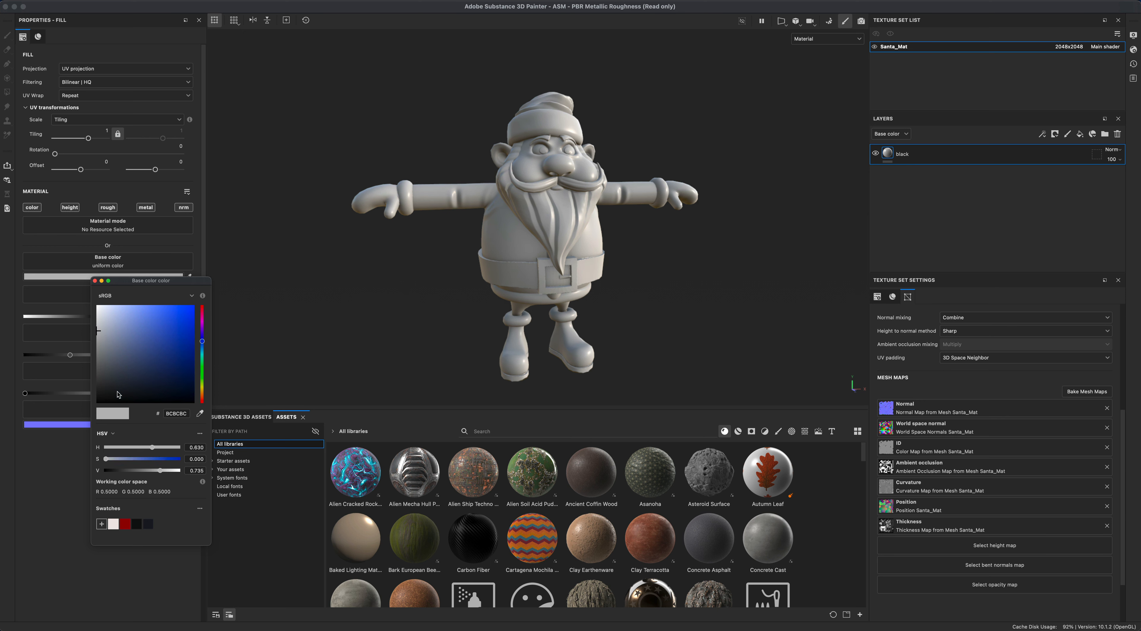
pyautogui.click(100, 402)
pyautogui.moveTo(101, 403); pyautogui.dragTo(111, 390)
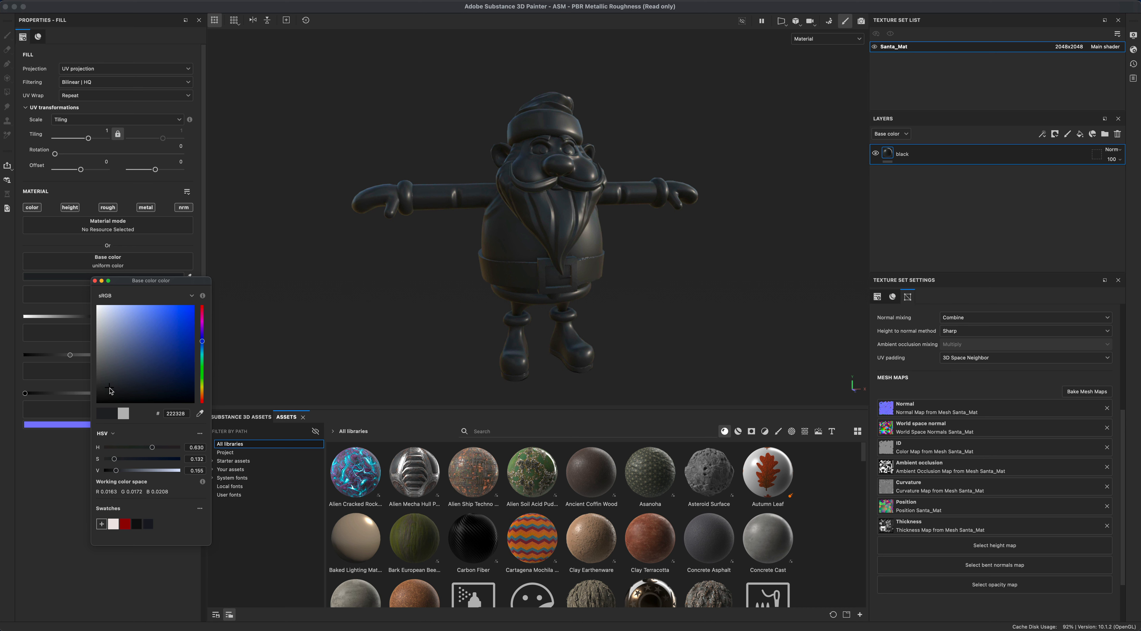
pyautogui.click(478, 250)
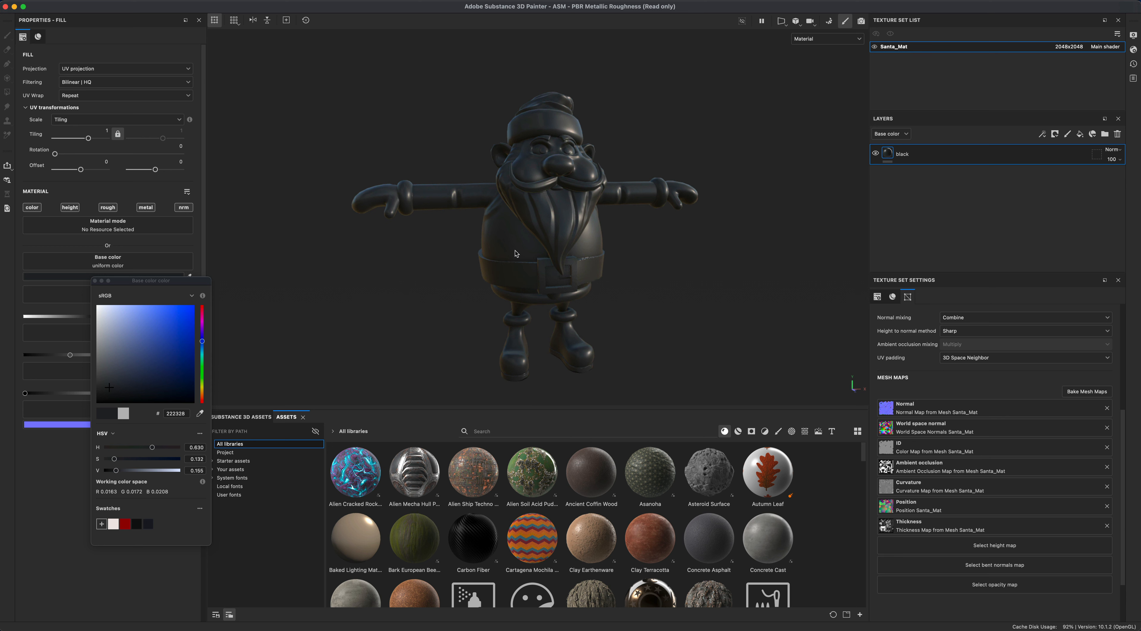
pyautogui.moveTo(111, 387)
pyautogui.mouseDown()
pyautogui.moveTo(110, 407)
pyautogui.moveTo(111, 394)
pyautogui.mouseUp()
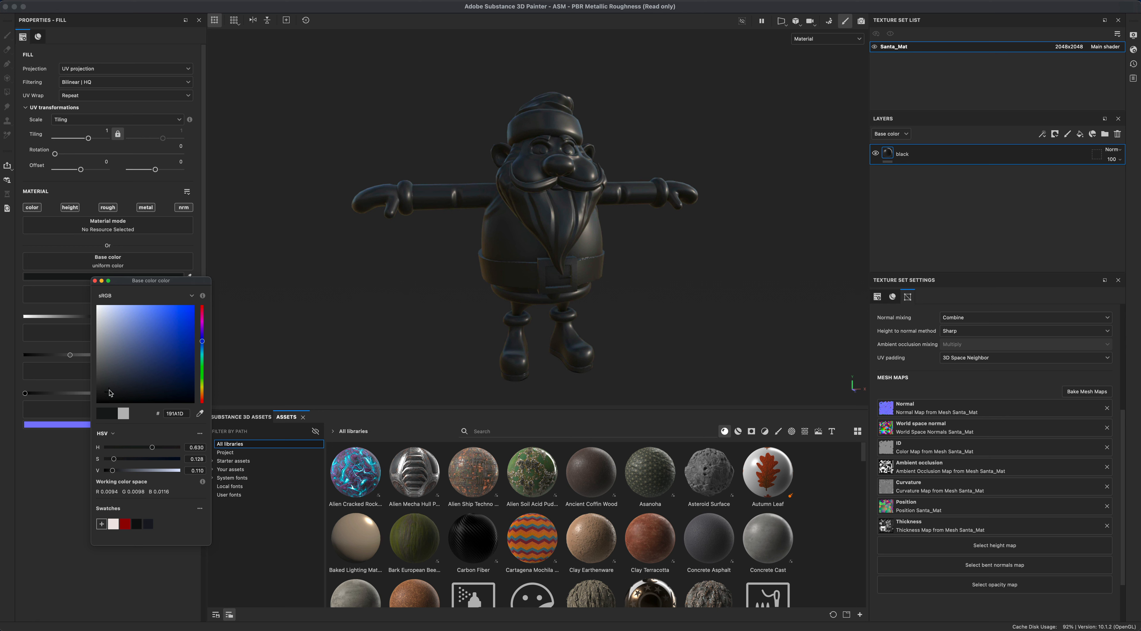
pyautogui.moveTo(111, 393); pyautogui.dragTo(111, 383)
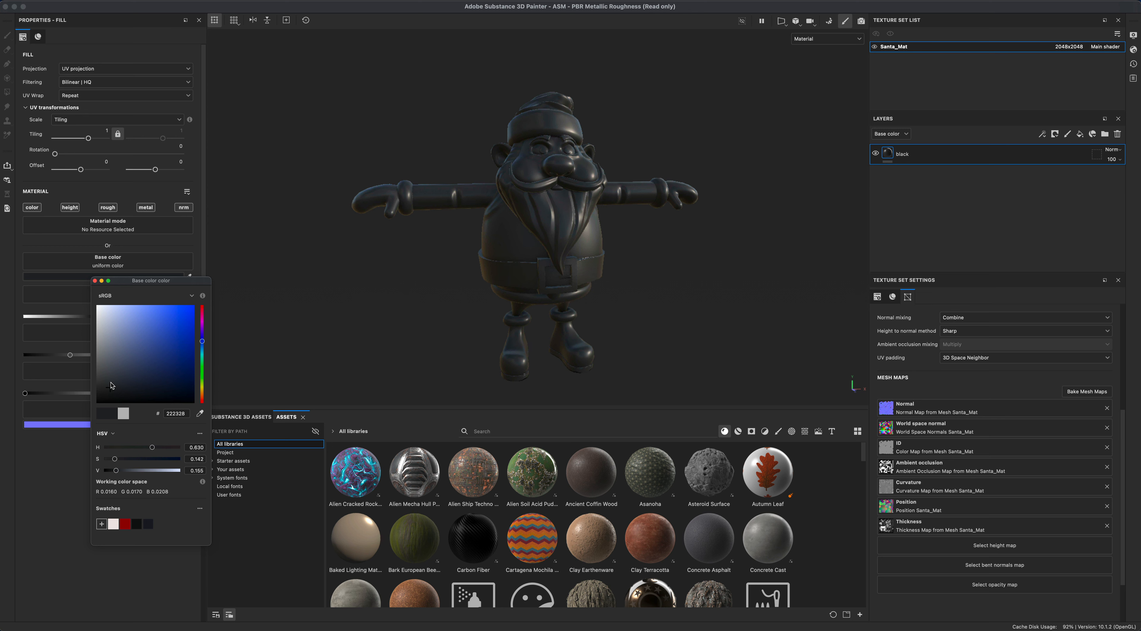
pyautogui.click(95, 281)
# - Set the fill layer's roughness to about 0.70
pyautogui.keyDown('alt'); pyautogui.moveTo(637, 264); pyautogui.dragTo(698, 305); pyautogui.keyUp('alt')
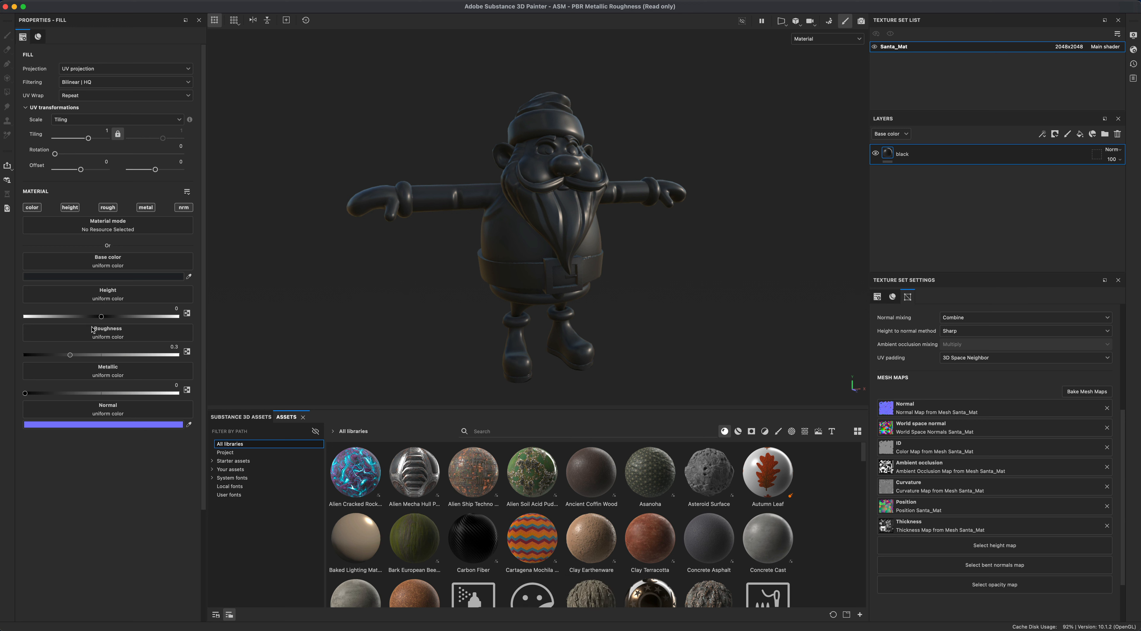
pyautogui.moveTo(71, 355); pyautogui.dragTo(1, 361)
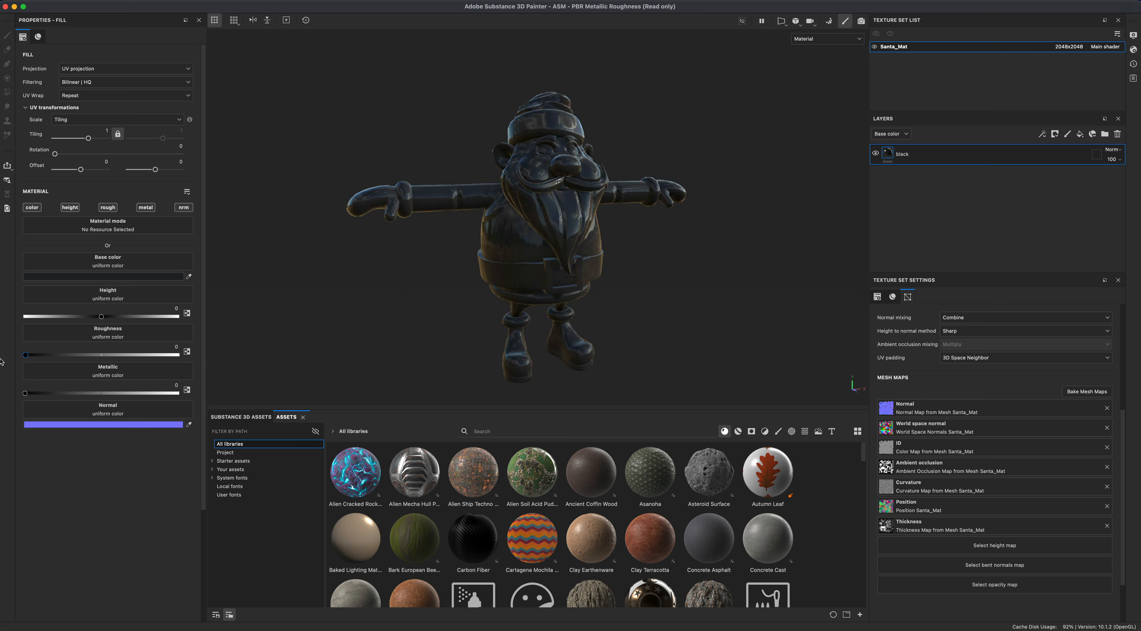
pyautogui.moveTo(6, 361); pyautogui.dragTo(127, 366)
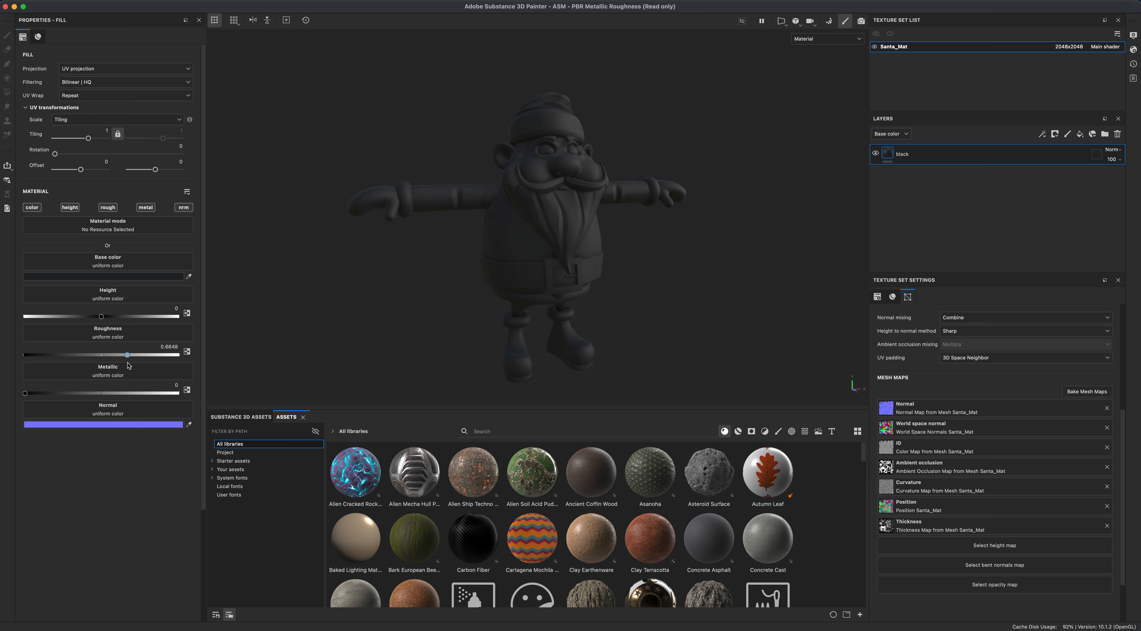
pyautogui.moveTo(127, 363); pyautogui.dragTo(130, 363)
# - Open the display settings and set the environment map to Glazed Patio
pyautogui.keyDown('alt'); pyautogui.moveTo(682, 288); pyautogui.dragTo(662, 300); pyautogui.keyUp('alt')
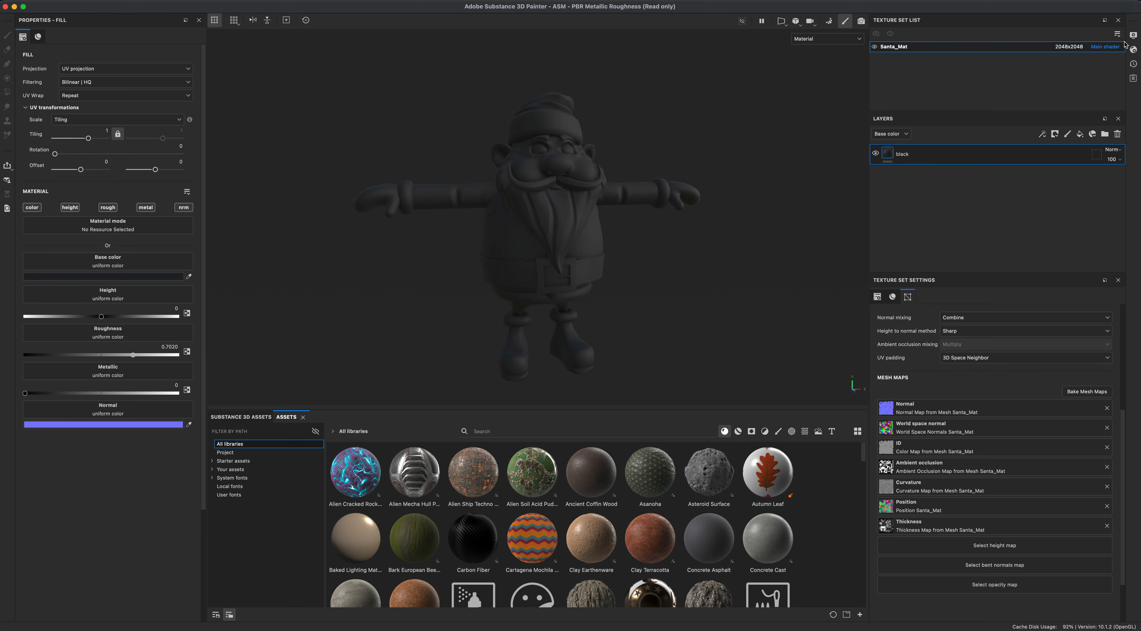
pyautogui.click(1133, 35)
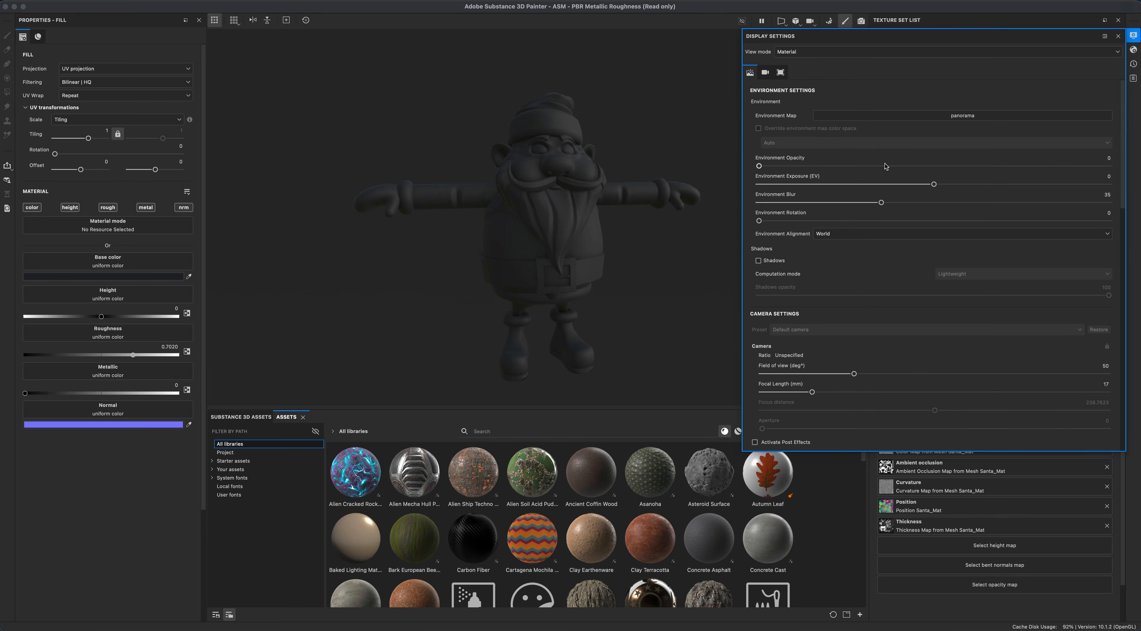
pyautogui.click(867, 117)
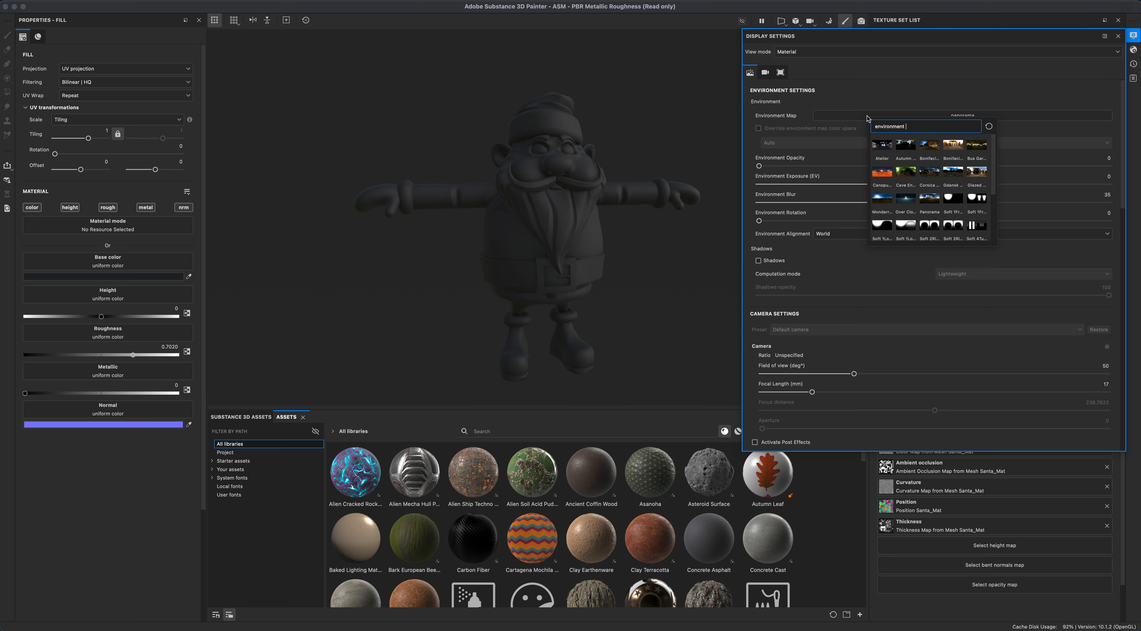
pyautogui.click(982, 173)
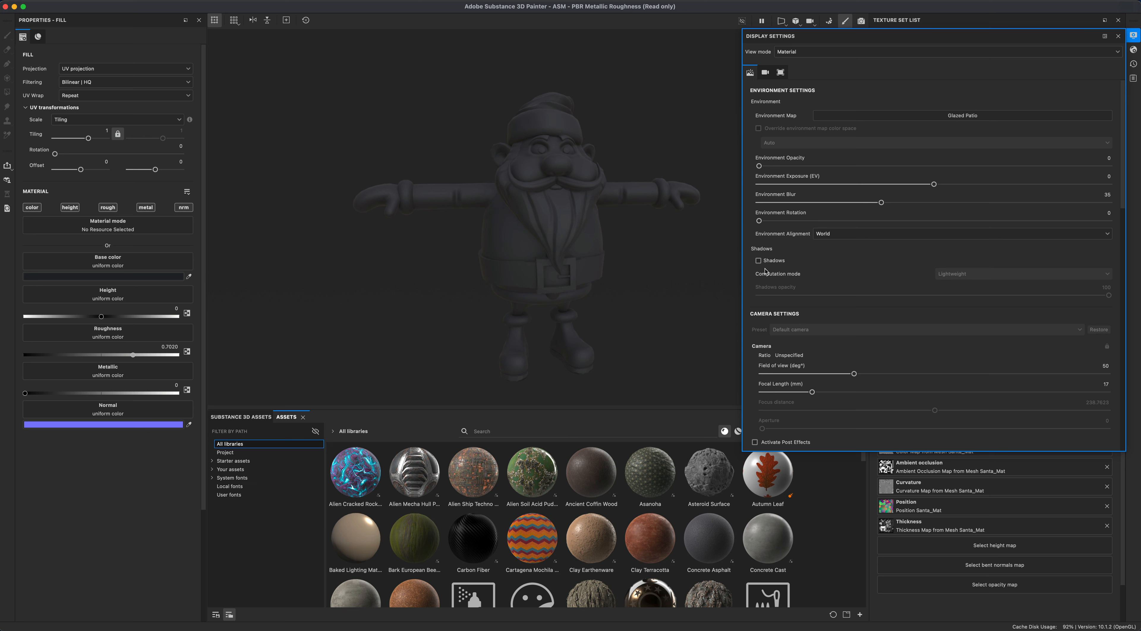
# - Enable viewport shadows and set the shadow opacity to 20
pyautogui.click(758, 260)
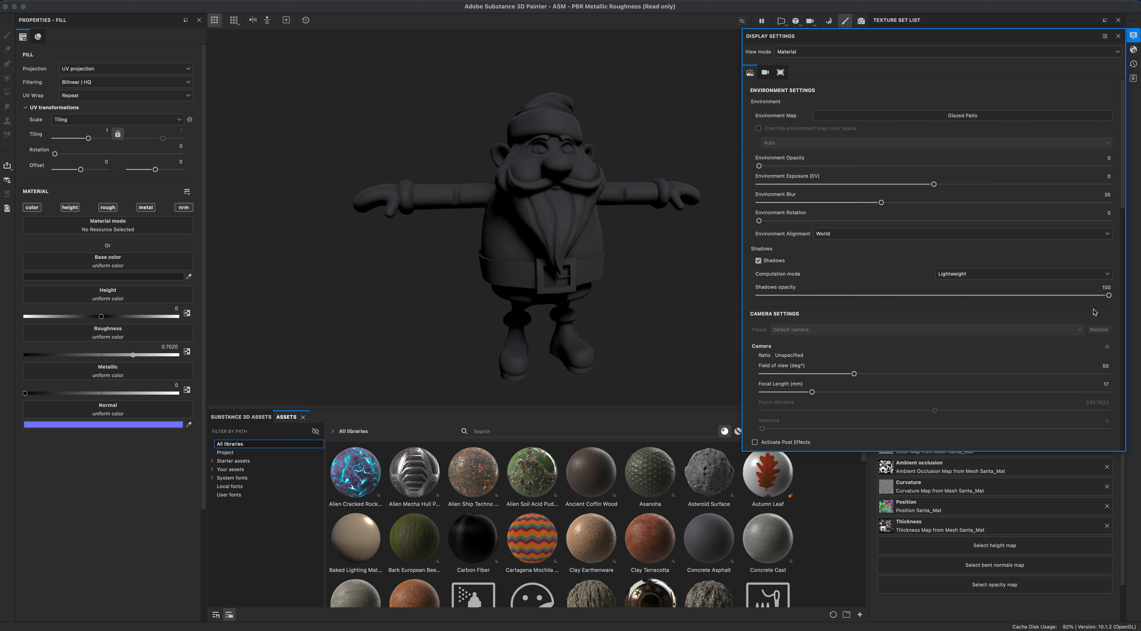
pyautogui.moveTo(1108, 296); pyautogui.dragTo(828, 313)
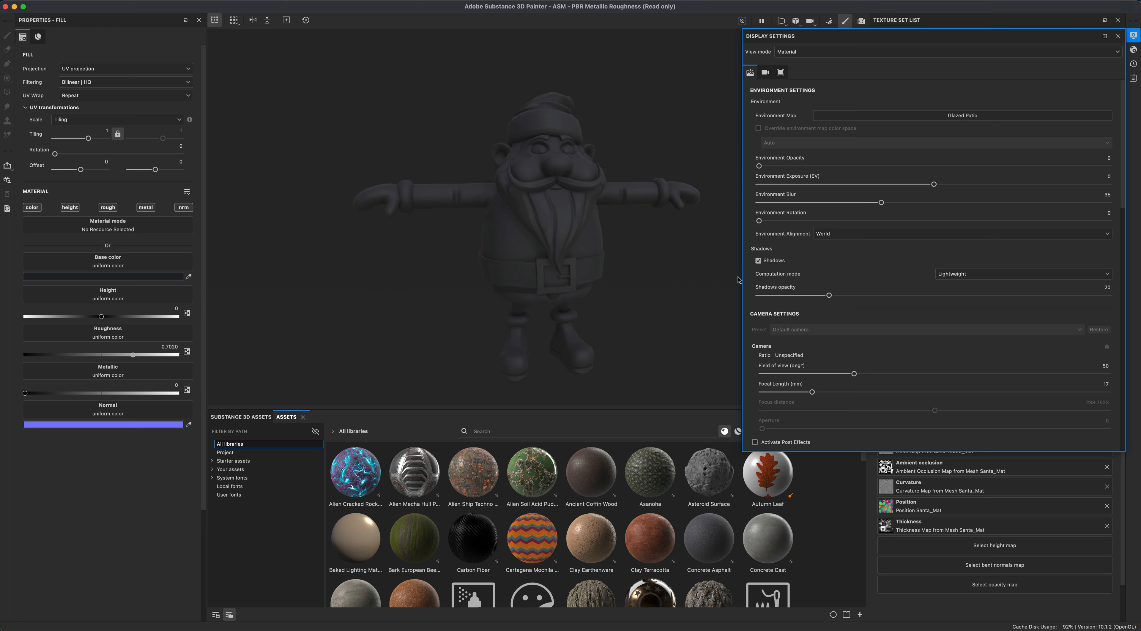
# - Toggle shadows off and on repeatedly to compare the model with and without them
pyautogui.click(758, 261)
pyautogui.click(758, 262)
pyautogui.click(758, 262)
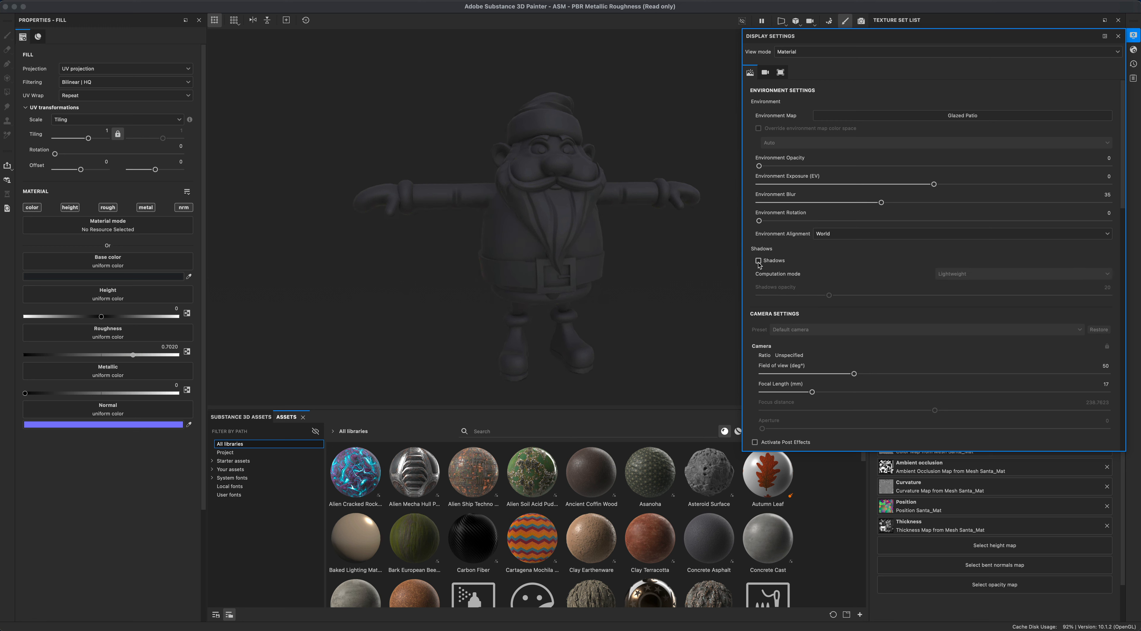
pyautogui.click(758, 262)
pyautogui.click(759, 261)
pyautogui.click(759, 261)
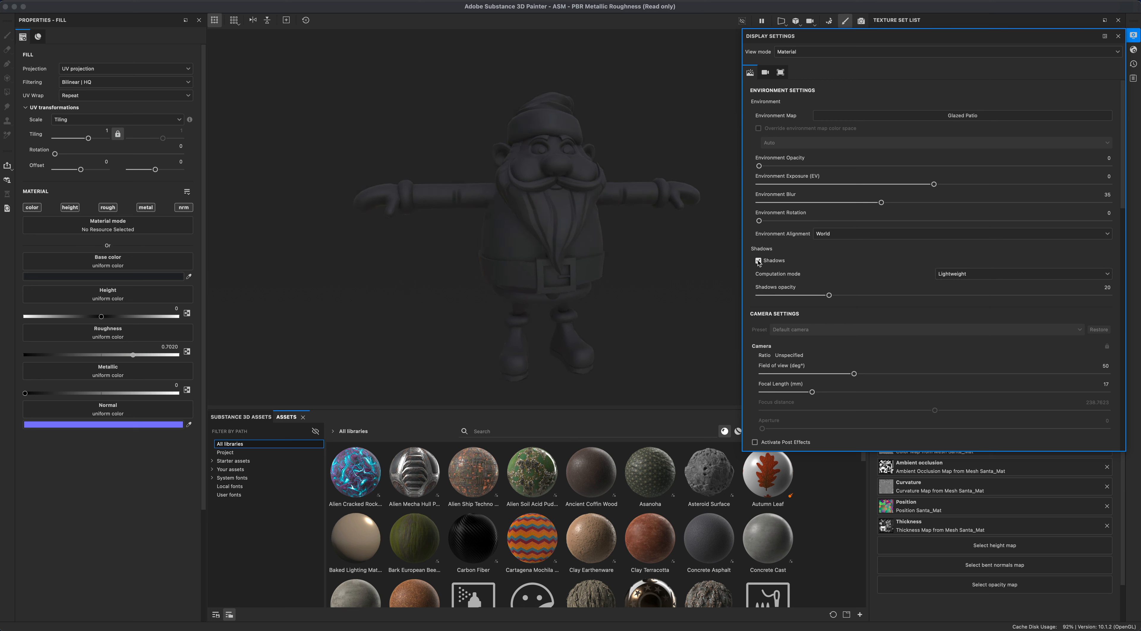
pyautogui.click(758, 261)
pyautogui.click(758, 261)
pyautogui.click(758, 261)
pyautogui.click(759, 262)
# - Close the display settings panel
pyautogui.scroll(-5, 858, 361)
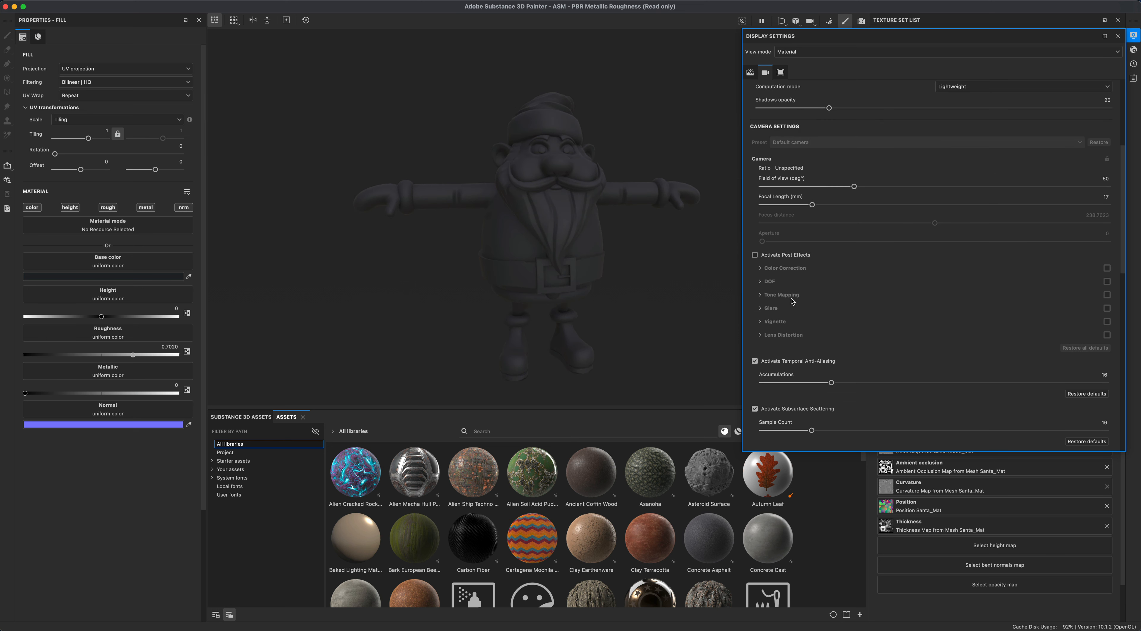
pyautogui.click(1133, 40)
pyautogui.moveTo(701, 261)
pyautogui.keyDown('alt'); pyautogui.mouseDown()
pyautogui.moveTo(702, 282)
pyautogui.moveTo(688, 275)
pyautogui.mouseUp(); pyautogui.keyUp('alt')
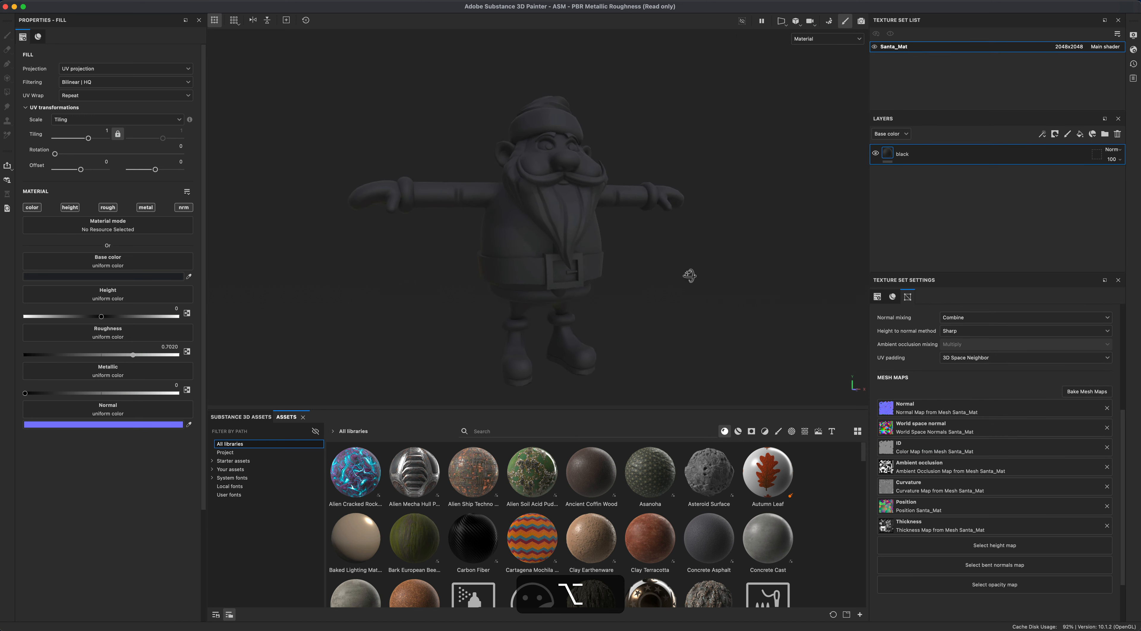
# - Add a new fill layer and set its base color to a warm off-white, hex E9E5D6
pyautogui.keyDown('alt'); pyautogui.moveTo(564, 168); pyautogui.dragTo(670, 272); pyautogui.keyUp('alt')
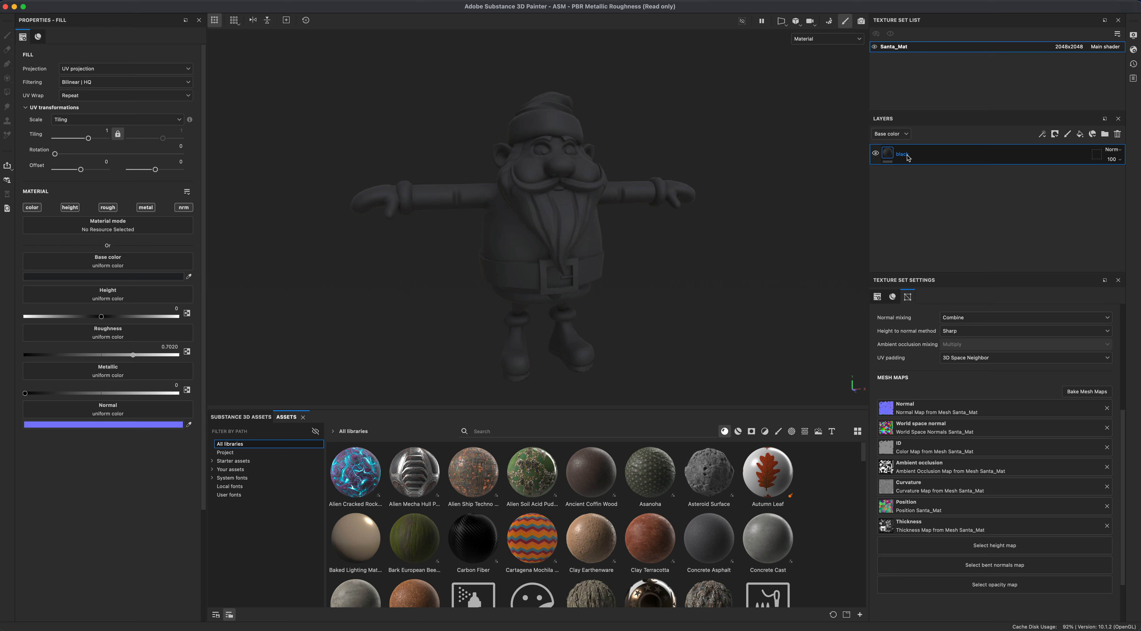
pyautogui.click(1080, 134)
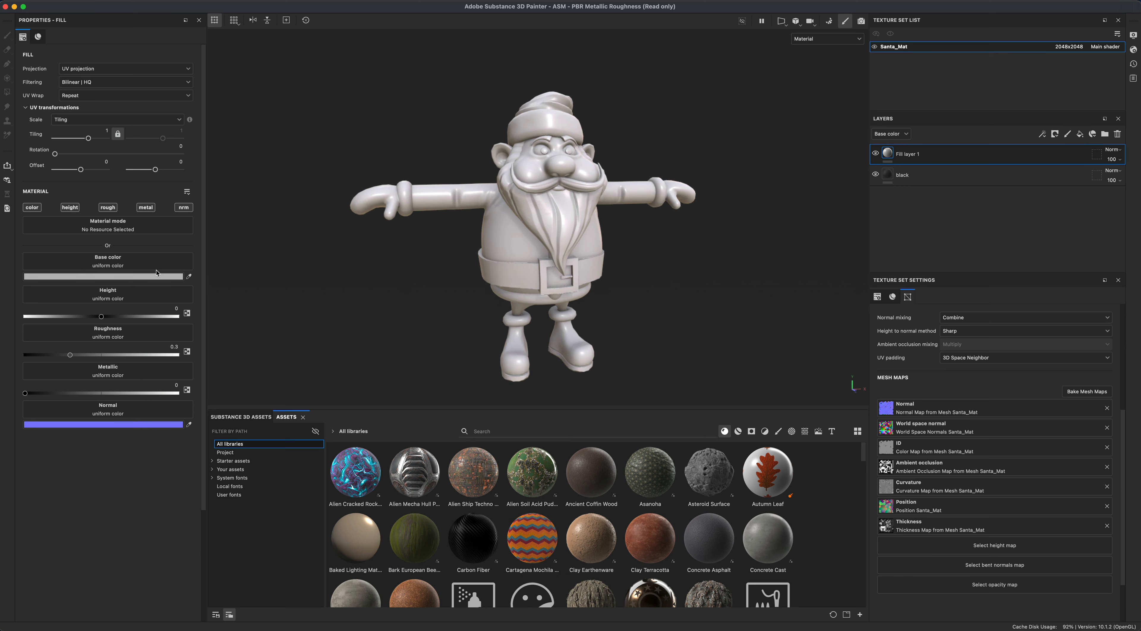
pyautogui.click(131, 277)
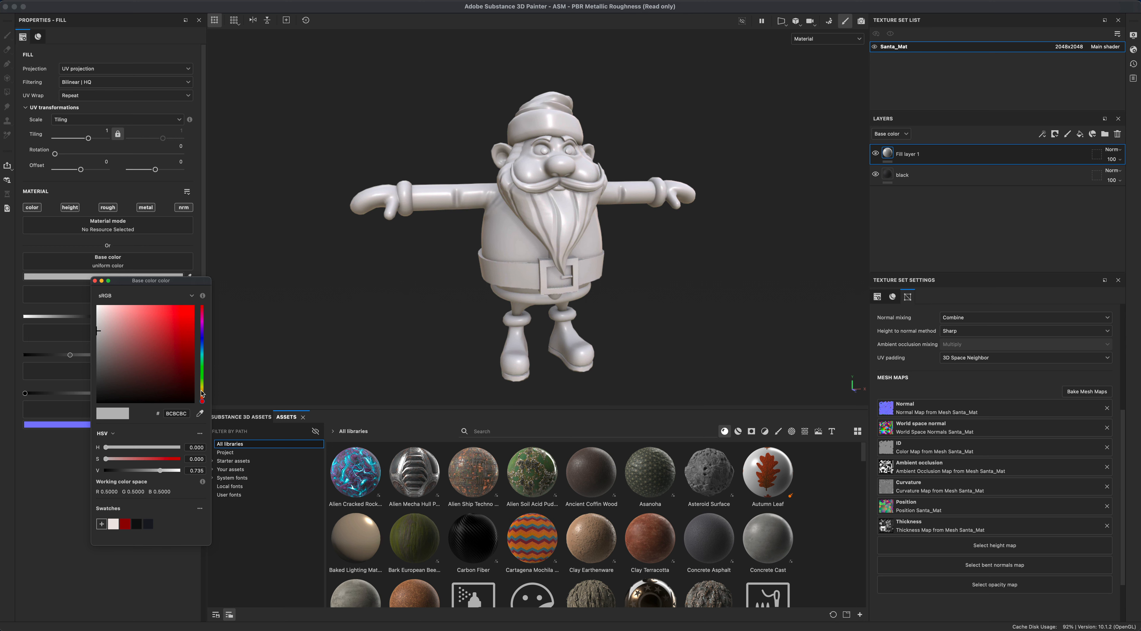
pyautogui.moveTo(103, 324); pyautogui.dragTo(96, 305)
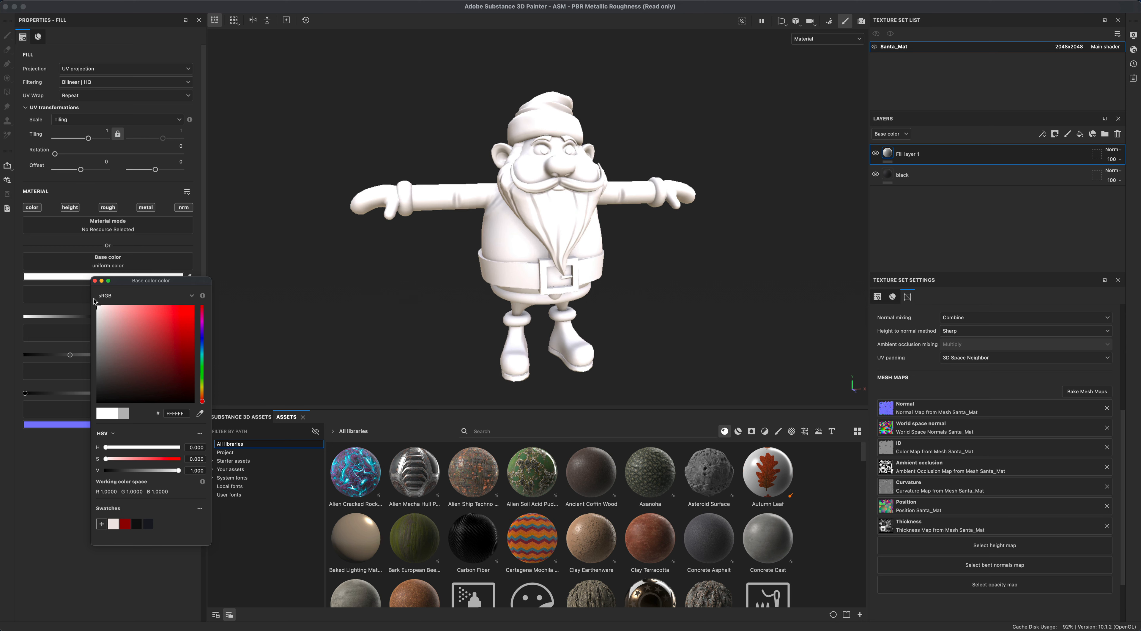
pyautogui.click(529, 229)
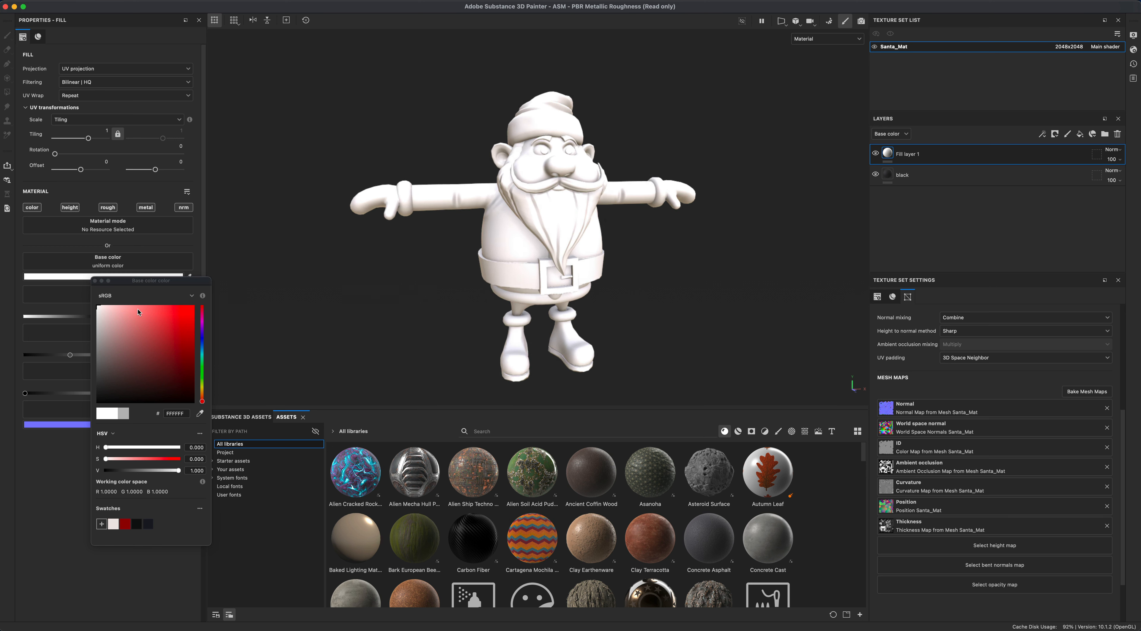
pyautogui.moveTo(202, 400); pyautogui.dragTo(205, 392)
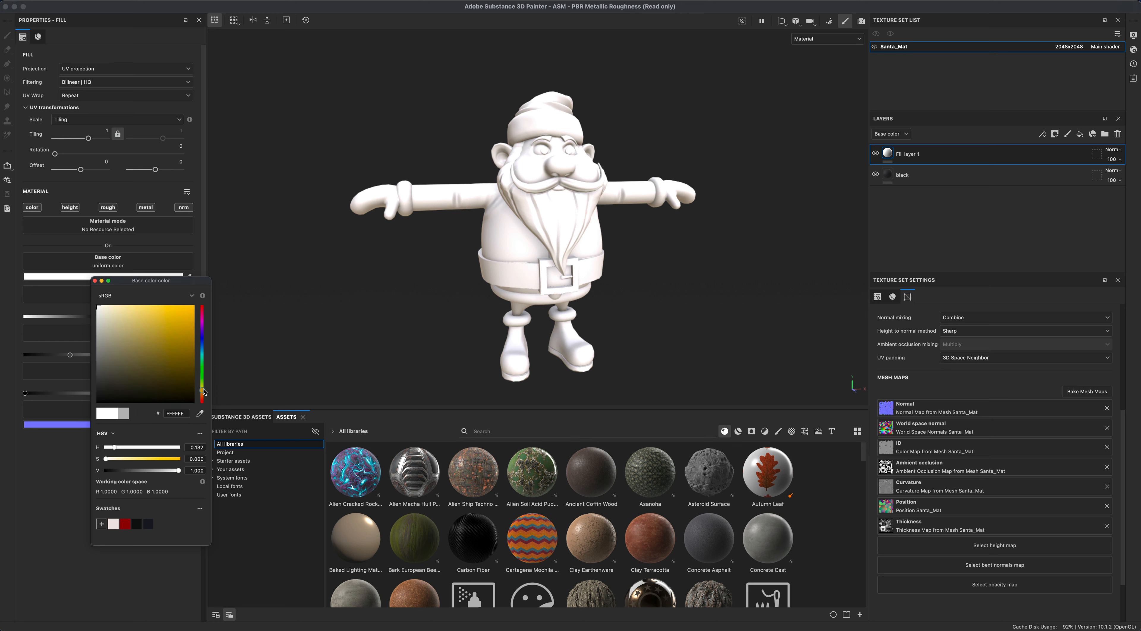
pyautogui.moveTo(103, 309)
pyautogui.mouseDown()
pyautogui.moveTo(88, 293)
pyautogui.moveTo(102, 315)
pyautogui.mouseUp()
pyautogui.click(466, 191)
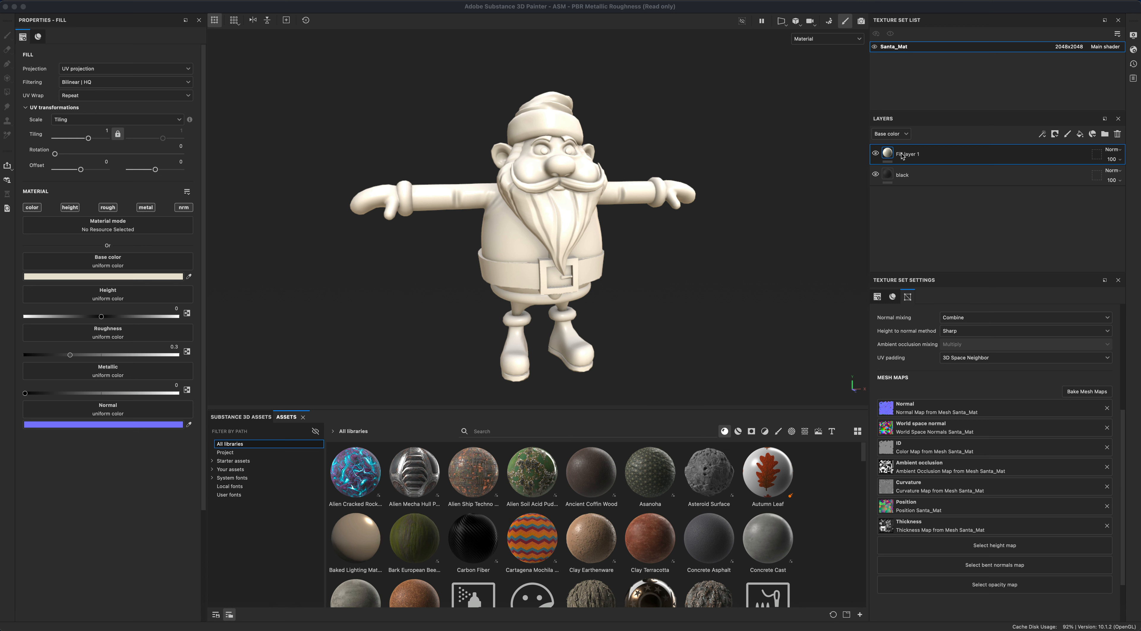
# - Rename the new fill layer to white and add a black mask to it
pyautogui.doubleClick(901, 154)
pyautogui.write('white')
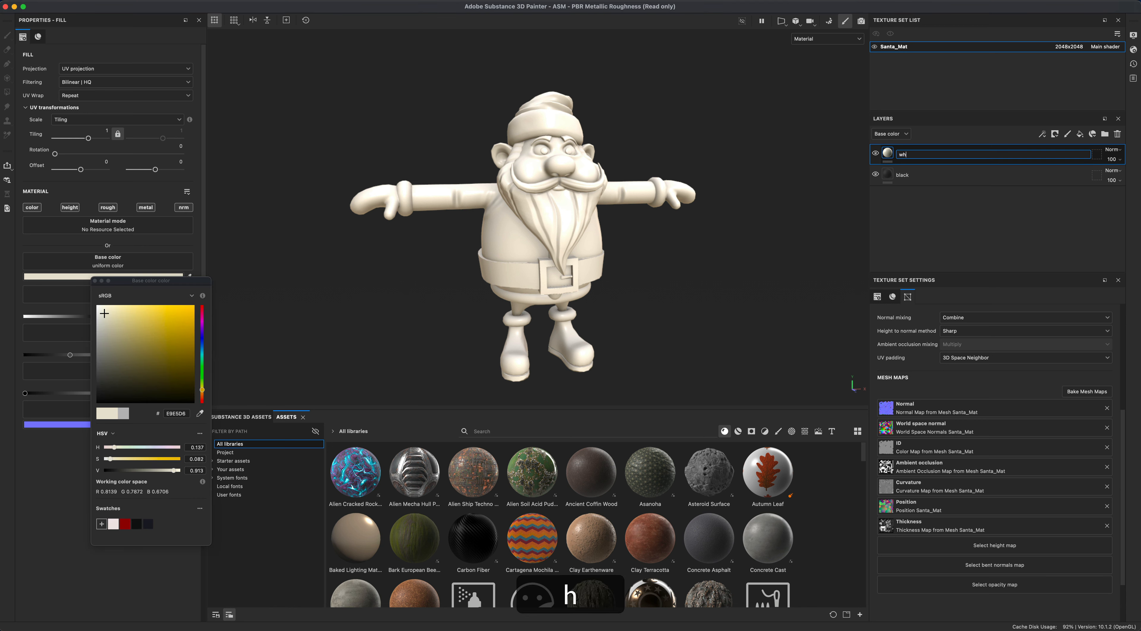
pyautogui.press('Return')
pyautogui.rightClick(890, 153)
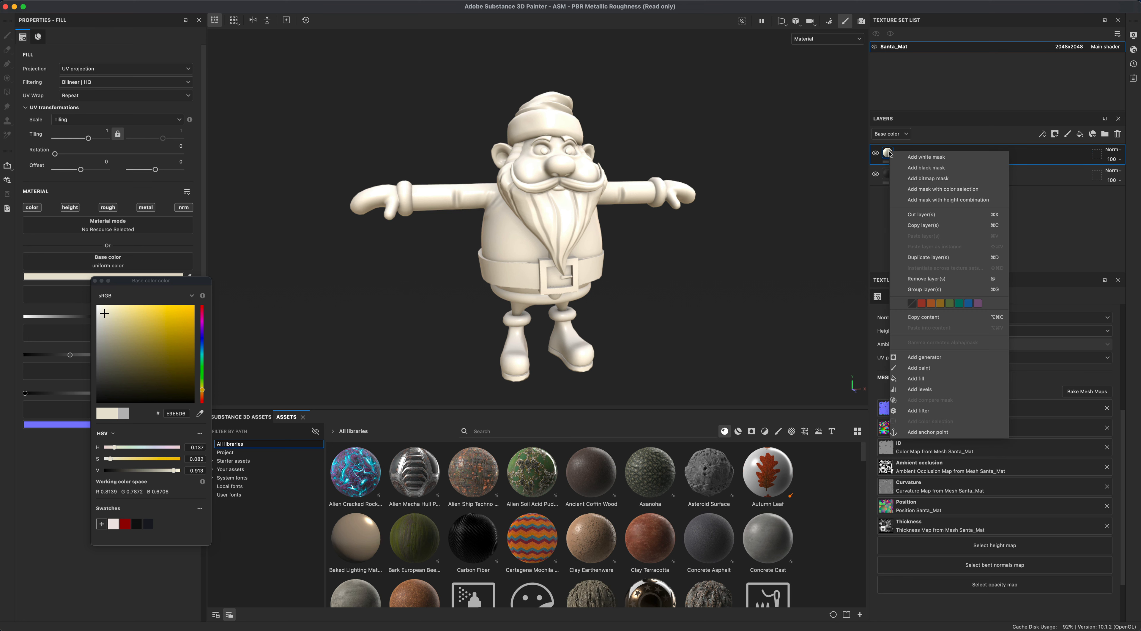
pyautogui.click(912, 168)
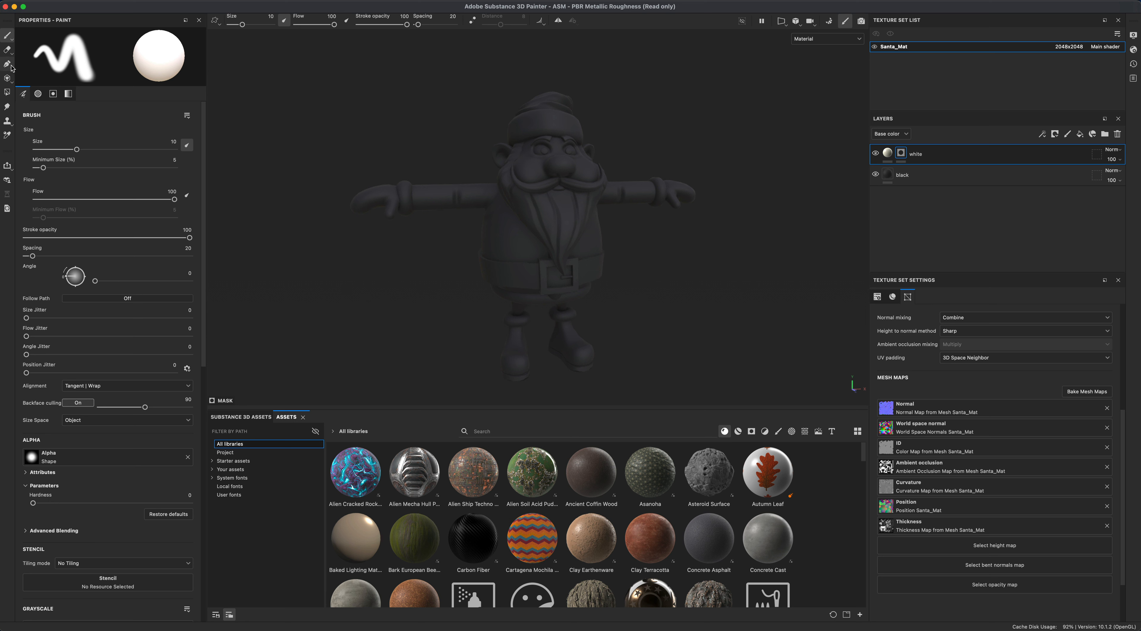
# - With Polygon Fill in UV chunk mode, fill the boot cuffs and both sleeve cuffs into the white layer's mask
pyautogui.click(10, 93)
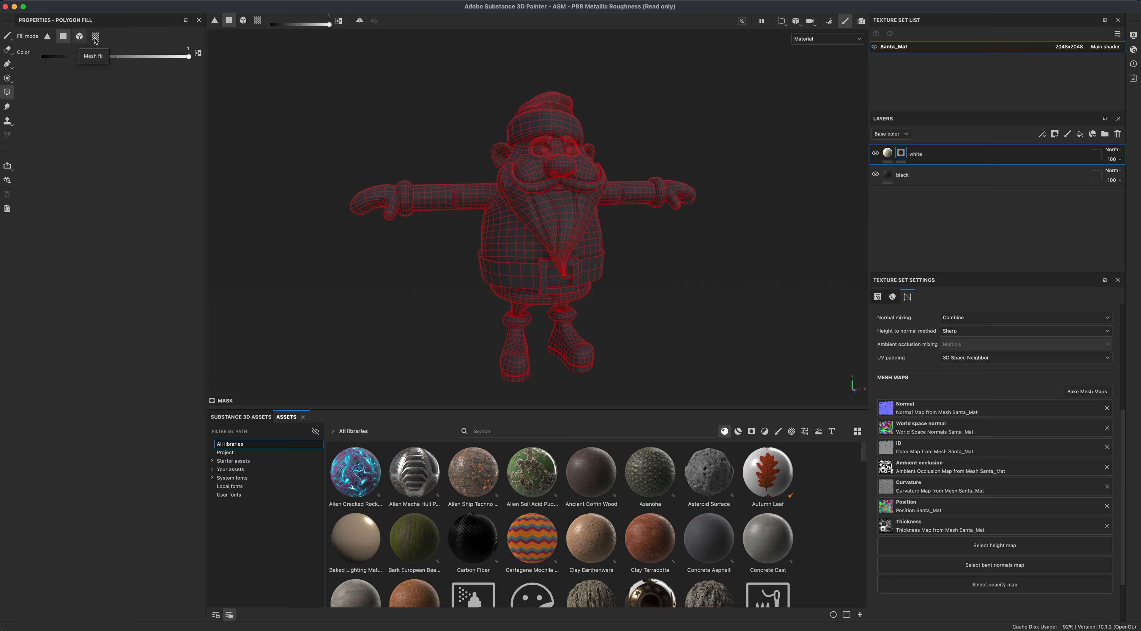
pyautogui.click(79, 38)
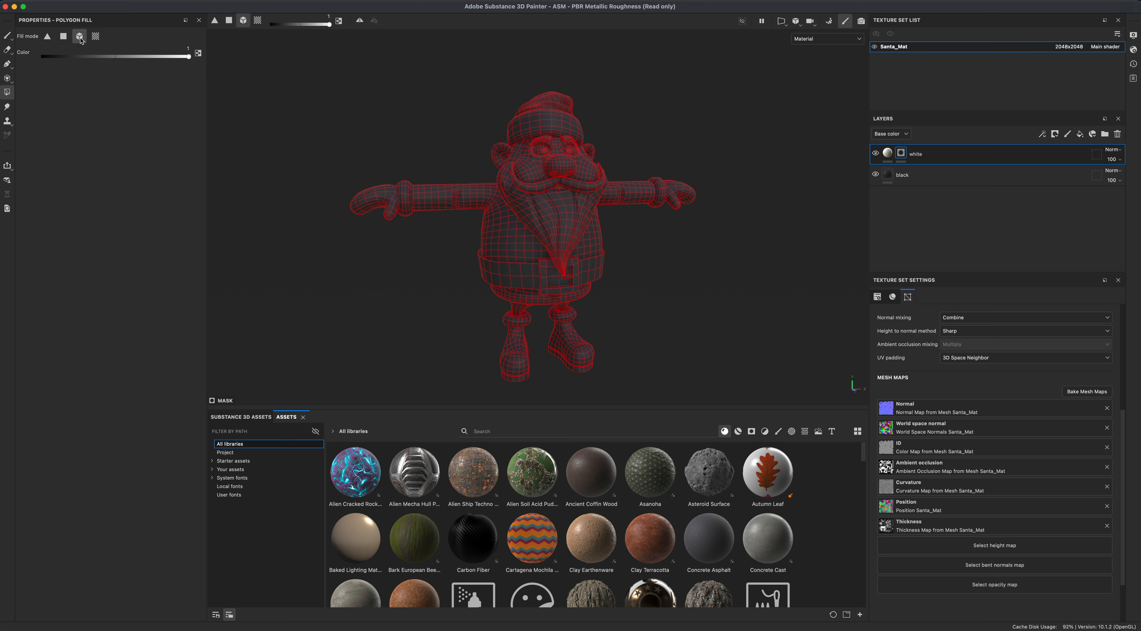
pyautogui.click(96, 38)
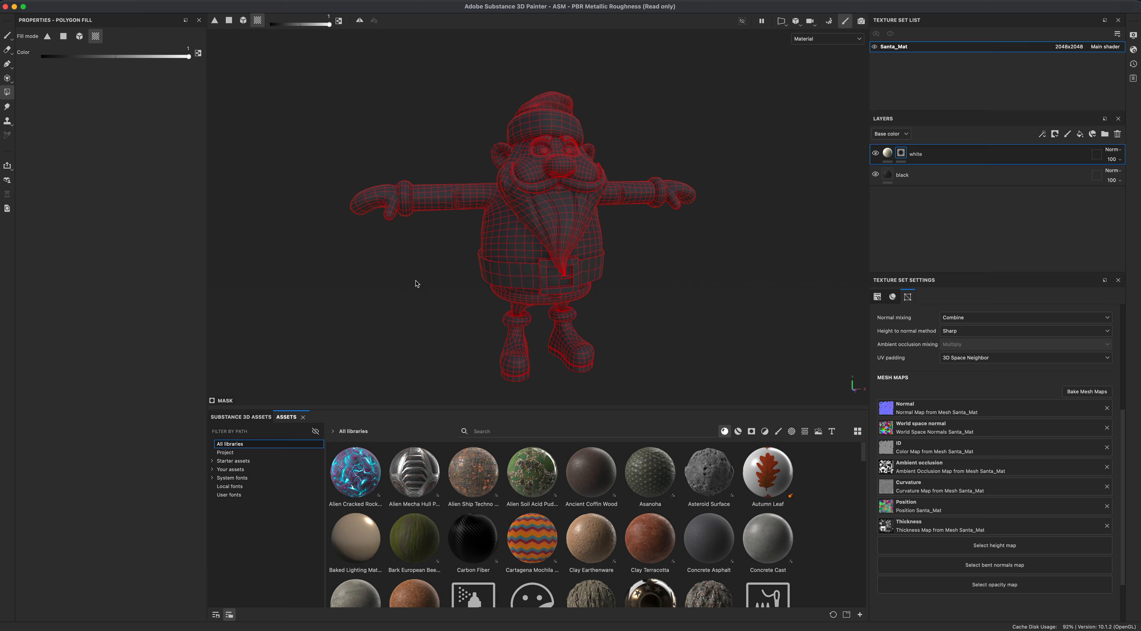
pyautogui.click(520, 325)
pyautogui.click(565, 318)
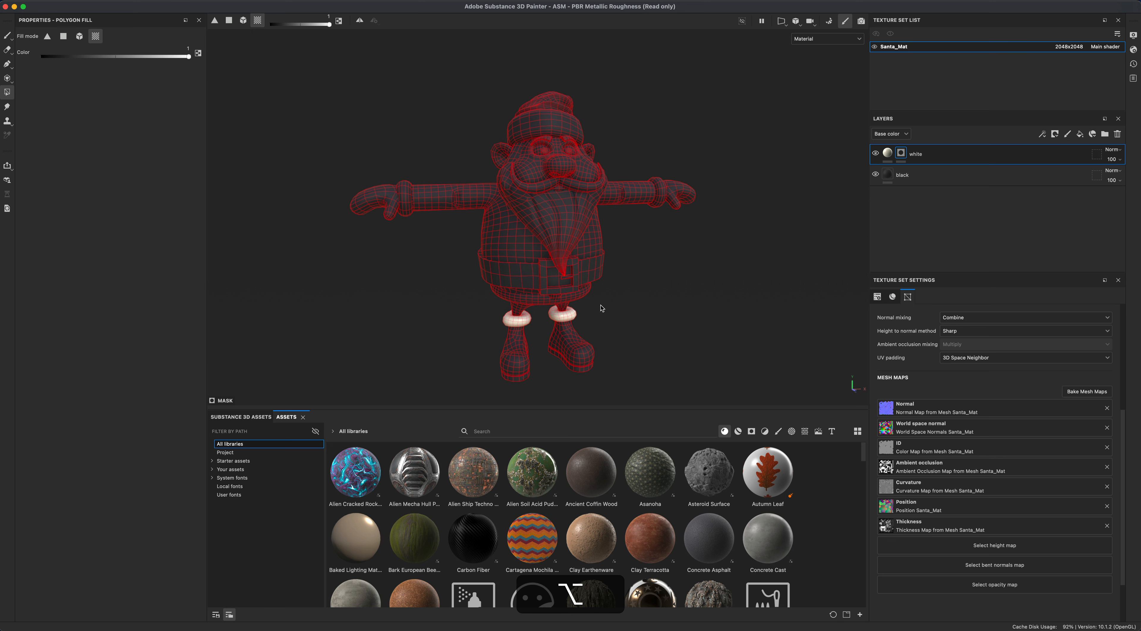
pyautogui.keyDown('alt'); pyautogui.moveTo(602, 309); pyautogui.dragTo(600, 299); pyautogui.keyUp('alt')
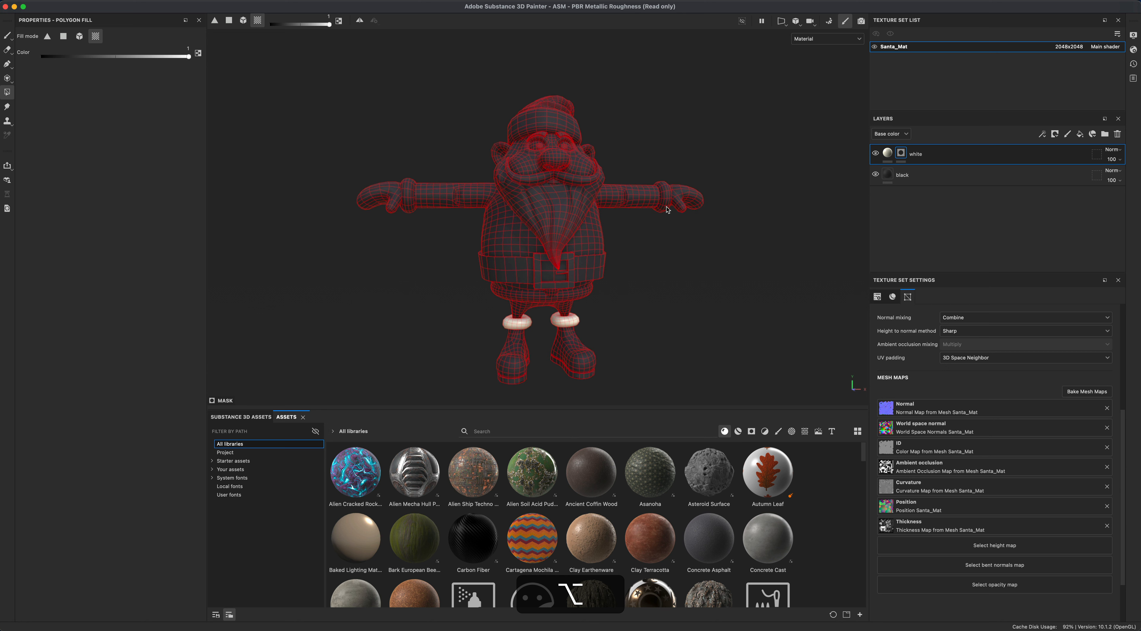
pyautogui.click(664, 206)
pyautogui.click(410, 204)
pyautogui.keyDown('alt'); pyautogui.moveTo(418, 260); pyautogui.dragTo(421, 270); pyautogui.keyUp('alt')
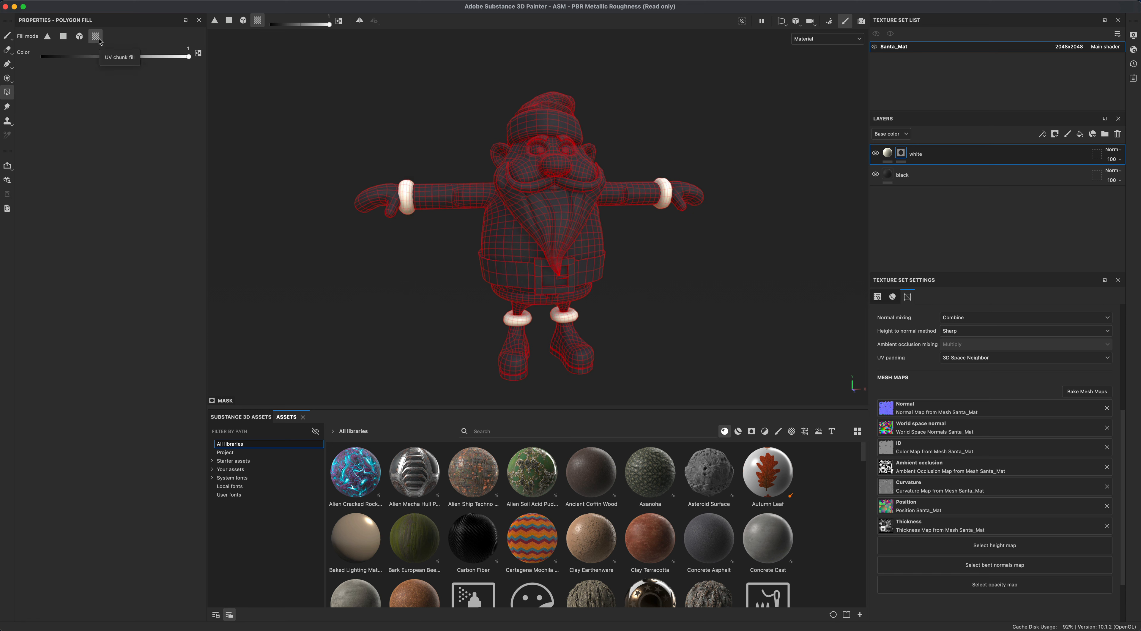
# - Switch the viewport to the 3D/2D split view to inspect the UV layout, then return to 3D only
pyautogui.click(781, 21)
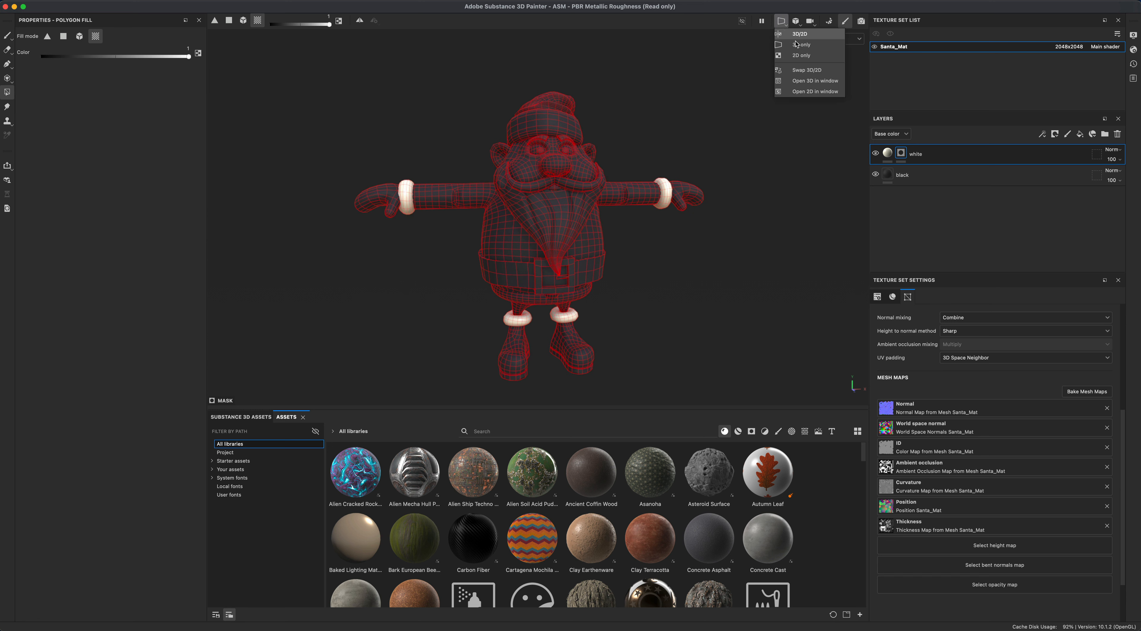
pyautogui.click(800, 47)
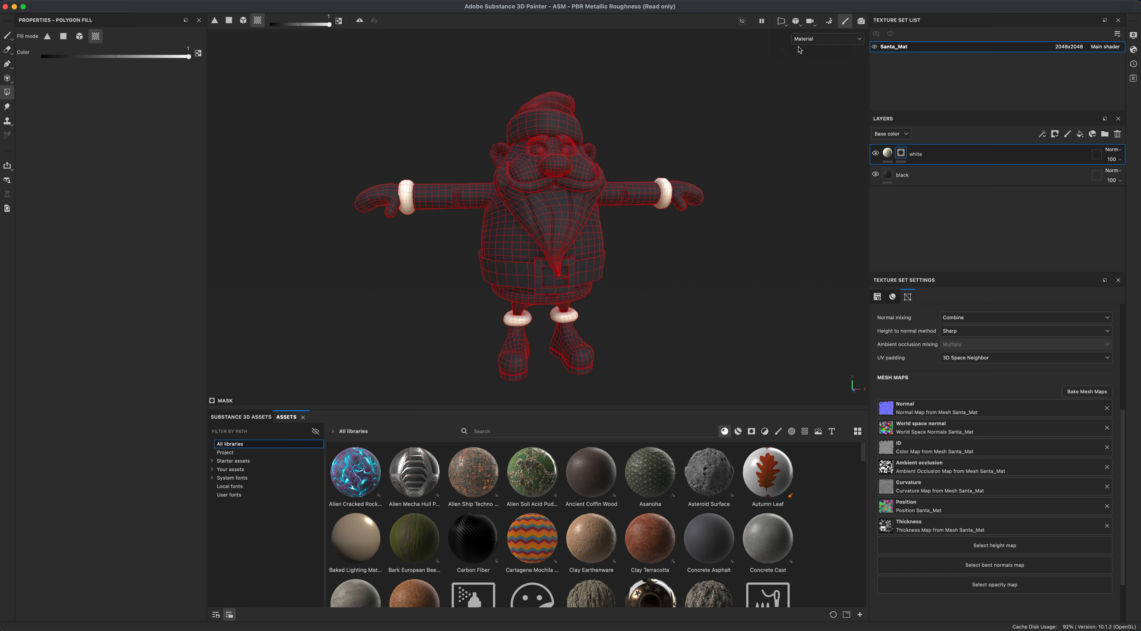
pyautogui.click(785, 21)
pyautogui.click(799, 35)
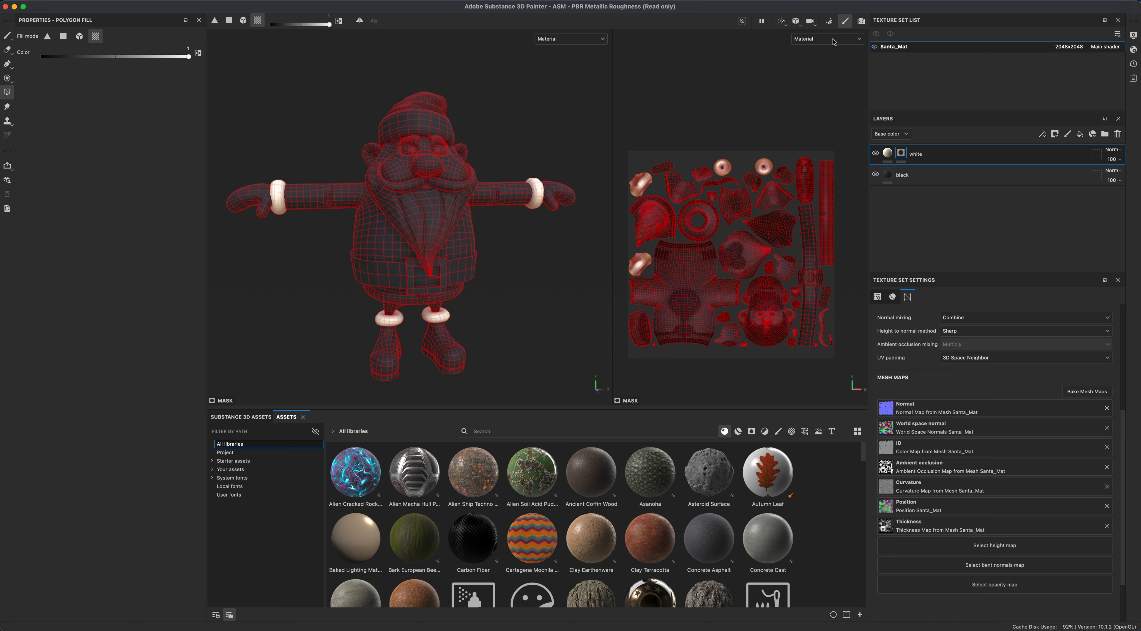
pyautogui.click(779, 24)
pyautogui.click(789, 46)
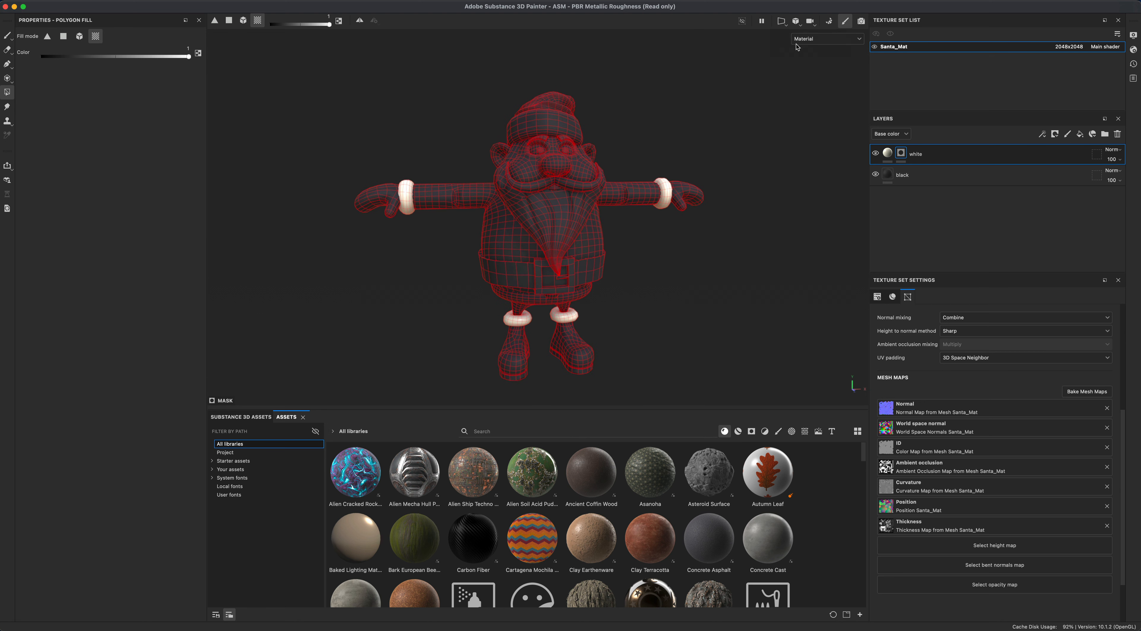
# - Fill the beard, mustache, eyes and hat brim into the white layer's mask
pyautogui.moveTo(633, 268)
pyautogui.keyDown('alt'); pyautogui.mouseDown()
pyautogui.moveTo(682, 274)
pyautogui.moveTo(640, 279)
pyautogui.mouseUp(); pyautogui.keyUp('alt')
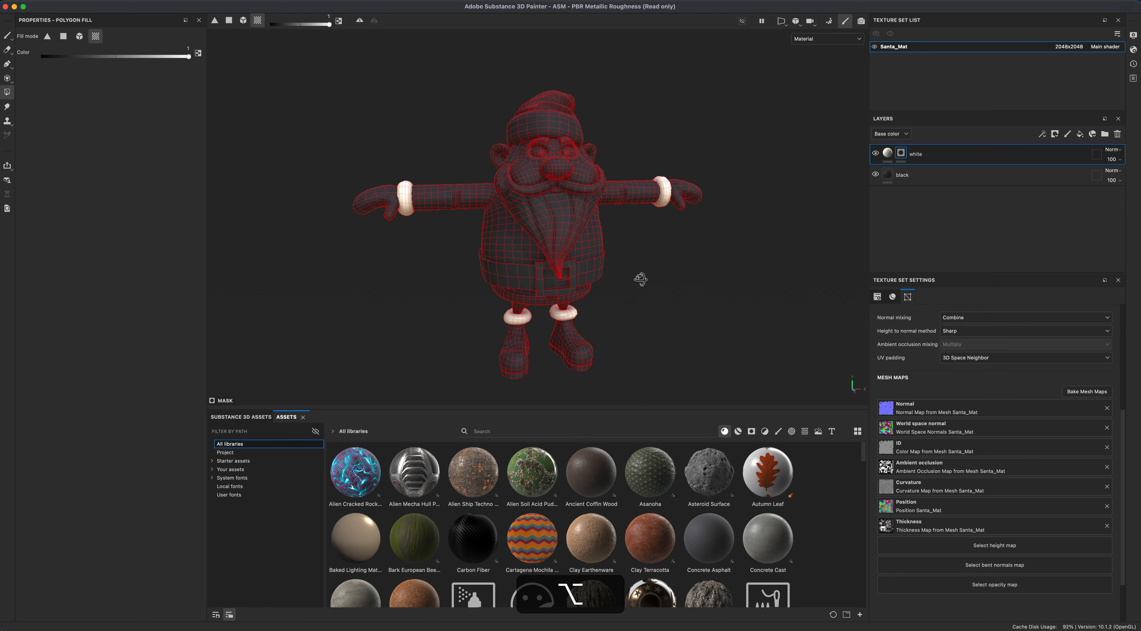
pyautogui.click(553, 226)
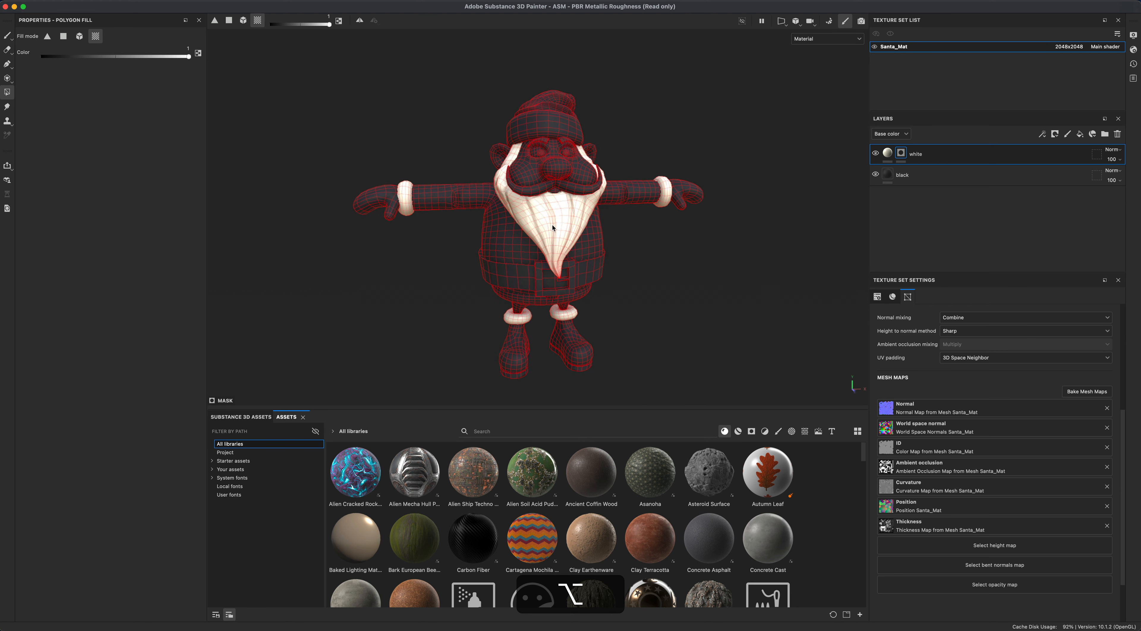
pyautogui.click(572, 188)
pyautogui.keyDown('alt'); pyautogui.moveTo(636, 242); pyautogui.dragTo(663, 266); pyautogui.keyUp('alt')
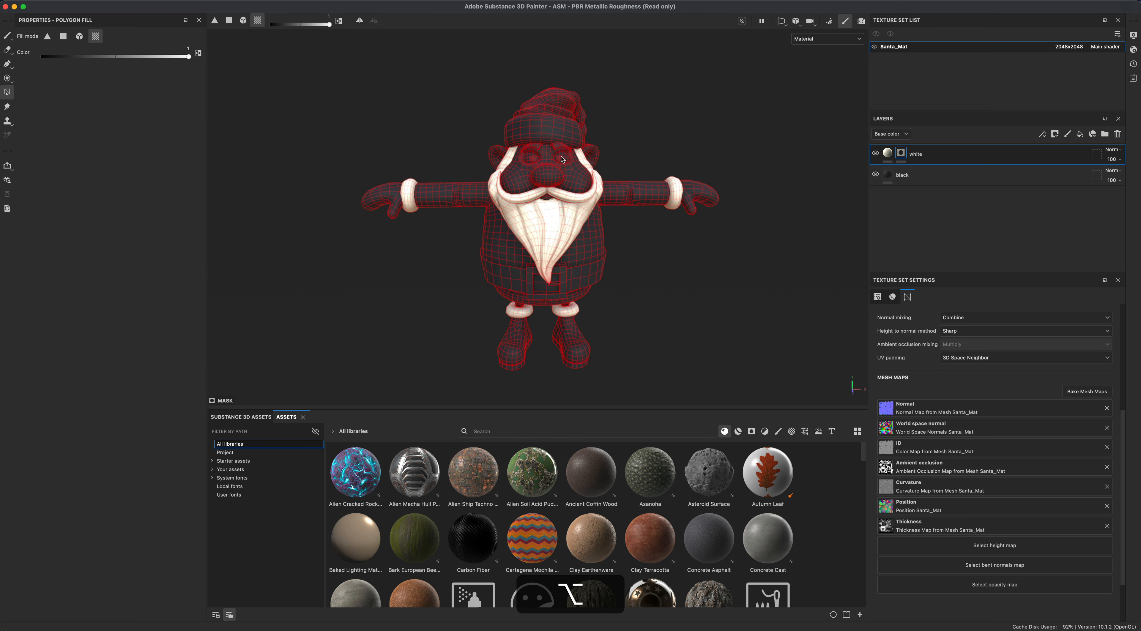
pyautogui.click(535, 147)
pyautogui.click(527, 159)
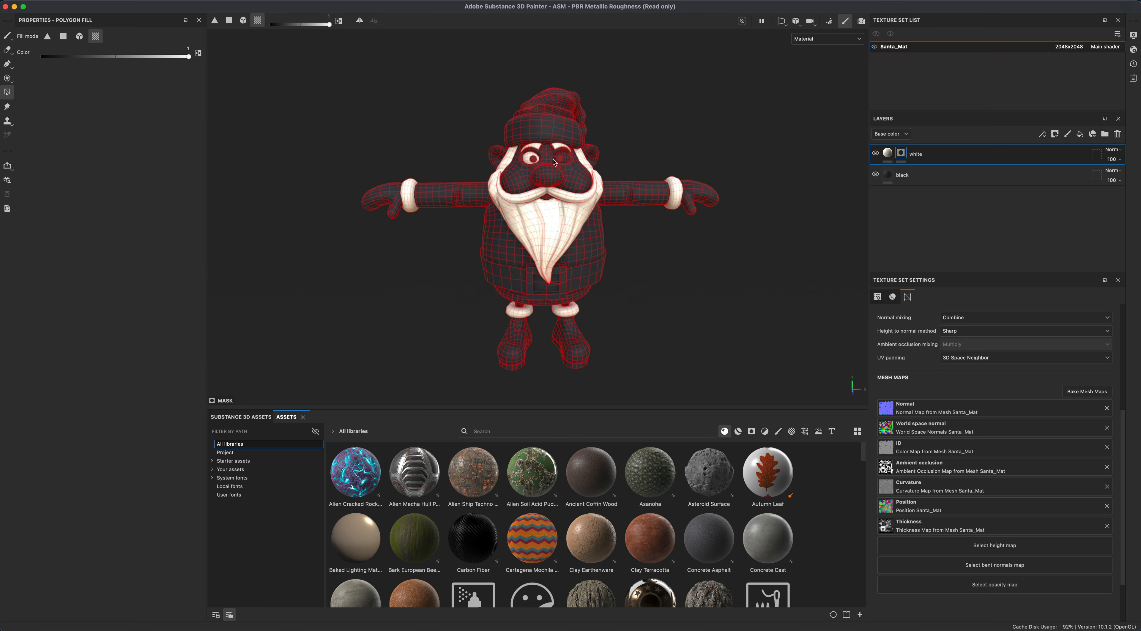
pyautogui.click(567, 161)
pyautogui.click(554, 133)
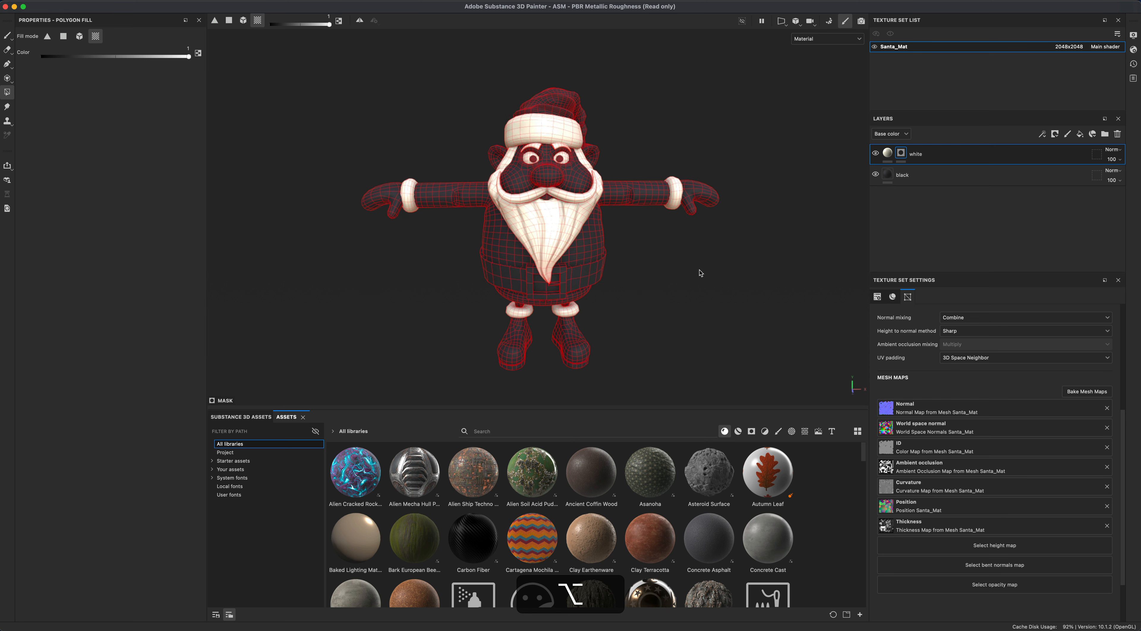
# - Fill the coat's hem trim into the white layer's mask
pyautogui.keyDown('alt'); pyautogui.moveTo(700, 273); pyautogui.dragTo(611, 176); pyautogui.keyUp('alt')
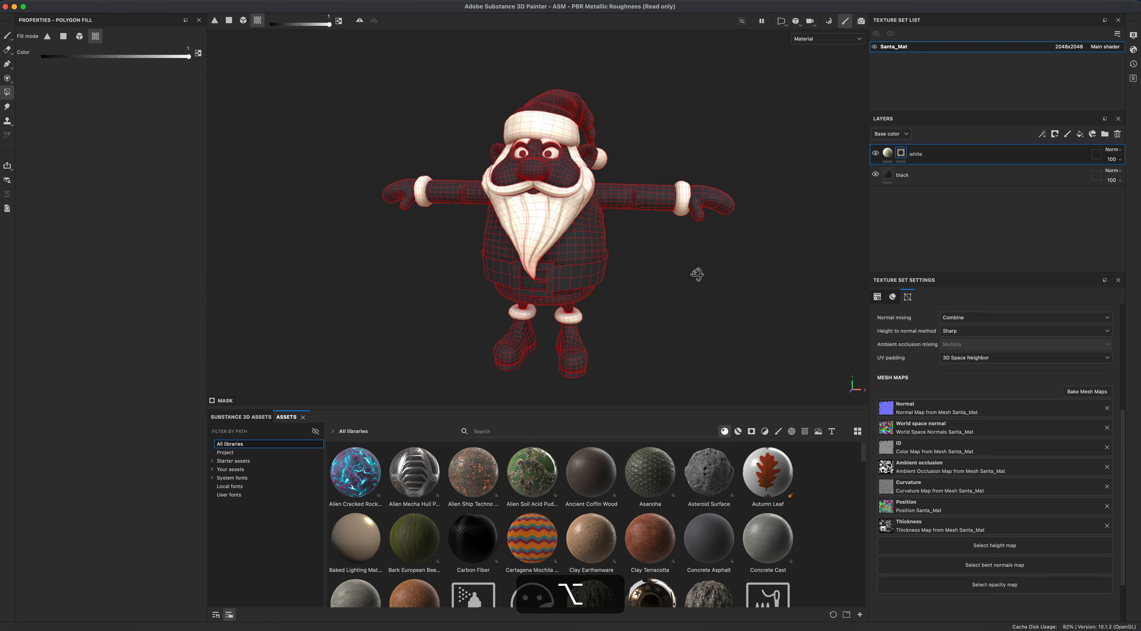
pyautogui.keyDown('alt'); pyautogui.moveTo(697, 274); pyautogui.dragTo(599, 271); pyautogui.keyUp('alt')
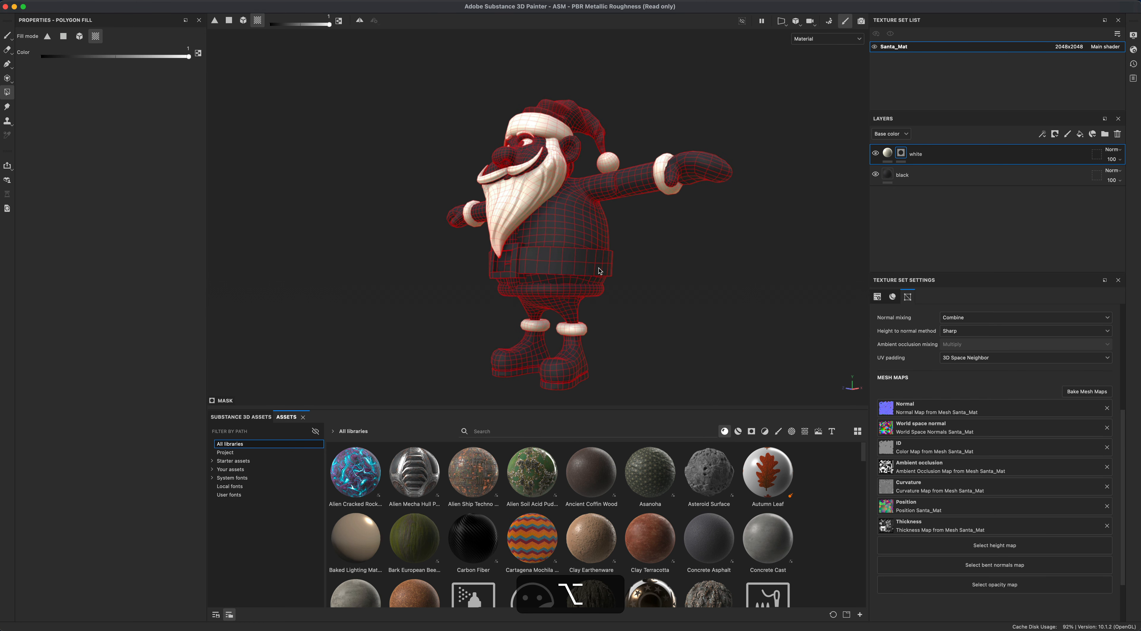
pyautogui.click(575, 284)
pyautogui.click(512, 282)
pyautogui.moveTo(664, 307)
pyautogui.keyDown('alt'); pyautogui.mouseDown()
pyautogui.moveTo(449, 326)
pyautogui.moveTo(691, 346)
pyautogui.moveTo(667, 318)
pyautogui.mouseUp(); pyautogui.keyUp('alt')
pyautogui.keyDown('alt'); pyautogui.moveTo(751, 253); pyautogui.dragTo(778, 254); pyautogui.keyUp('alt')
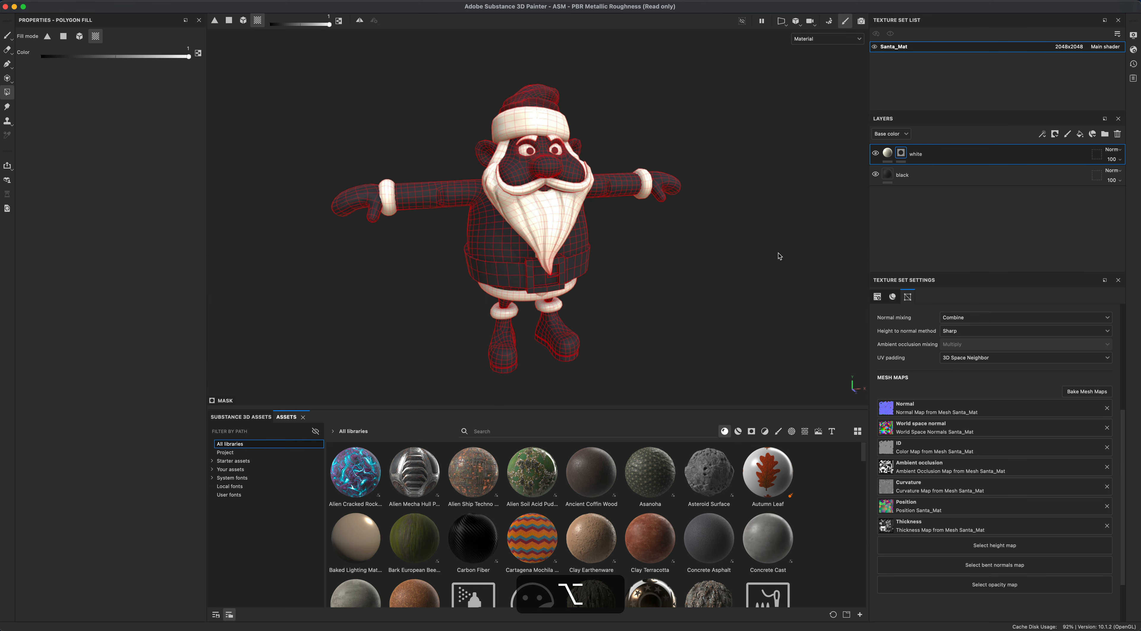
# - Add another fill layer above and name it red
pyautogui.click(1080, 137)
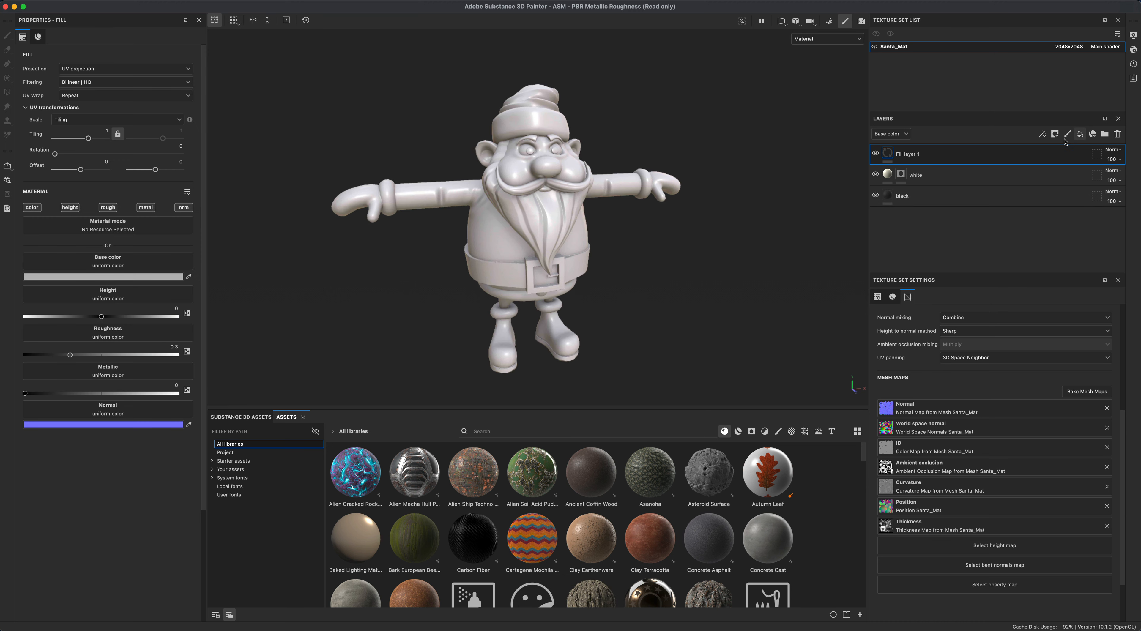
pyautogui.doubleClick(903, 154)
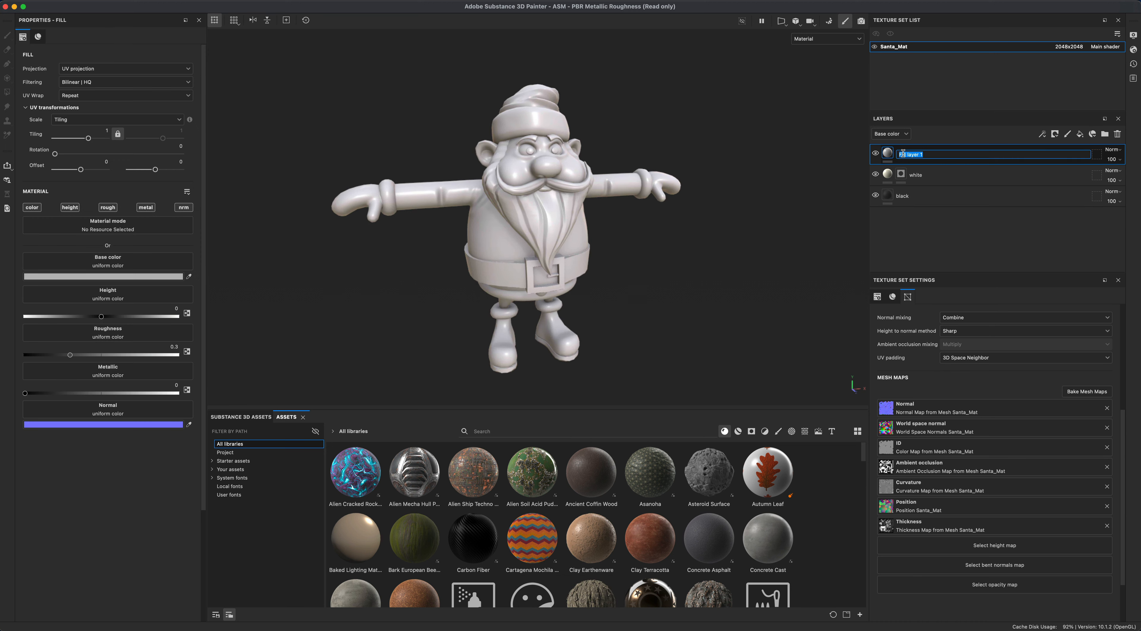
pyautogui.write('red')
pyautogui.press('Return')
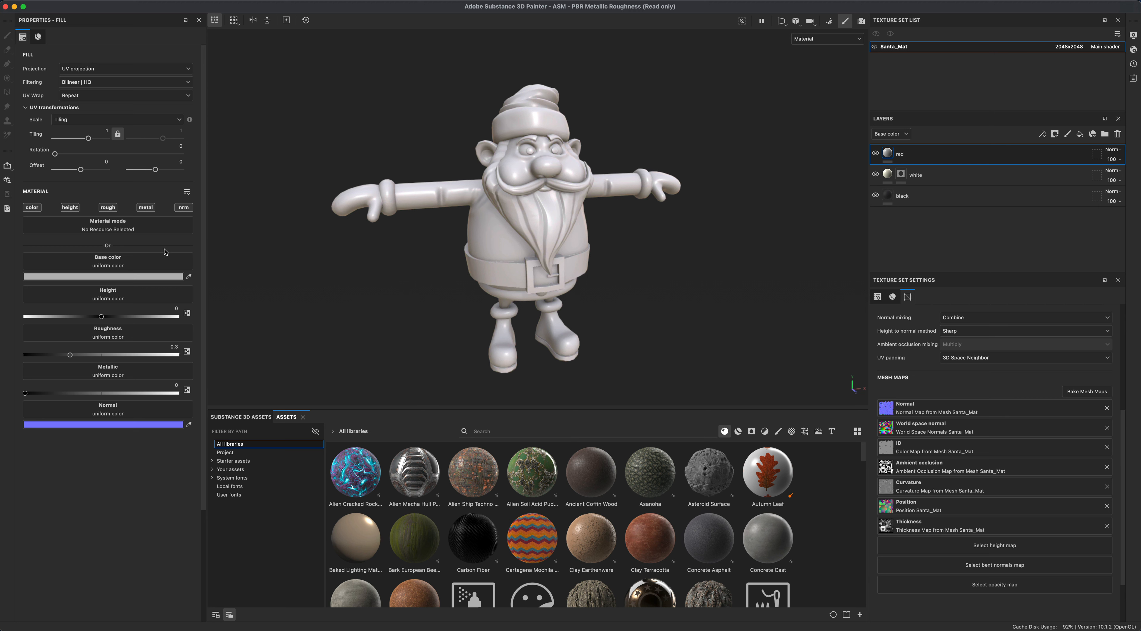
# - Compare the black and white layers, then restrict the white layer's fill material to the color channel only
pyautogui.click(900, 199)
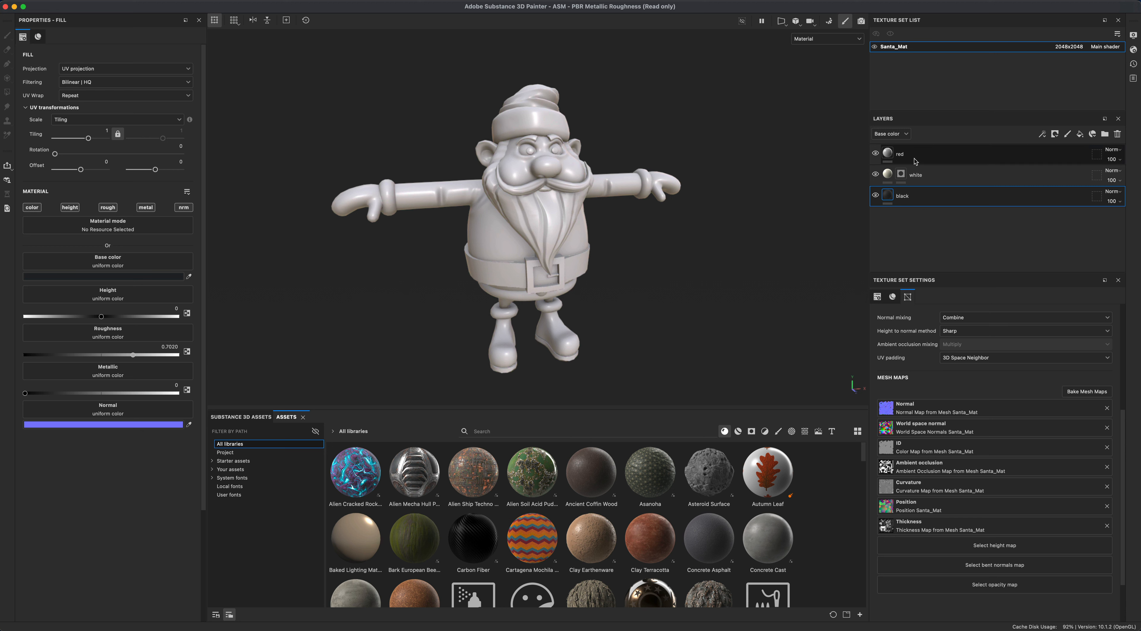
pyautogui.click(887, 177)
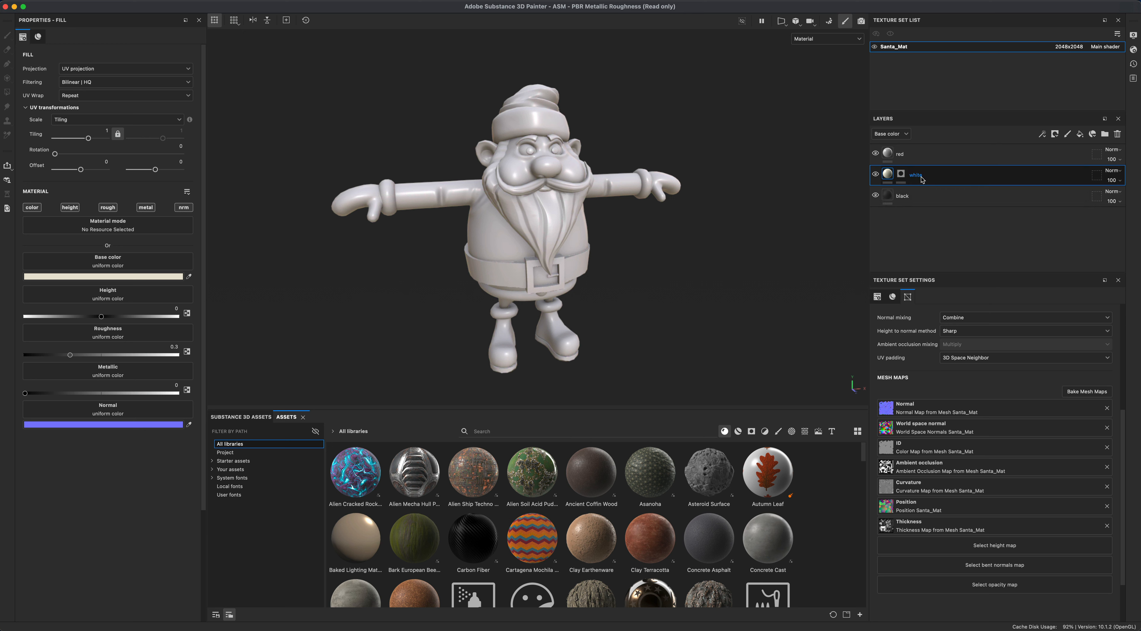
pyautogui.click(903, 196)
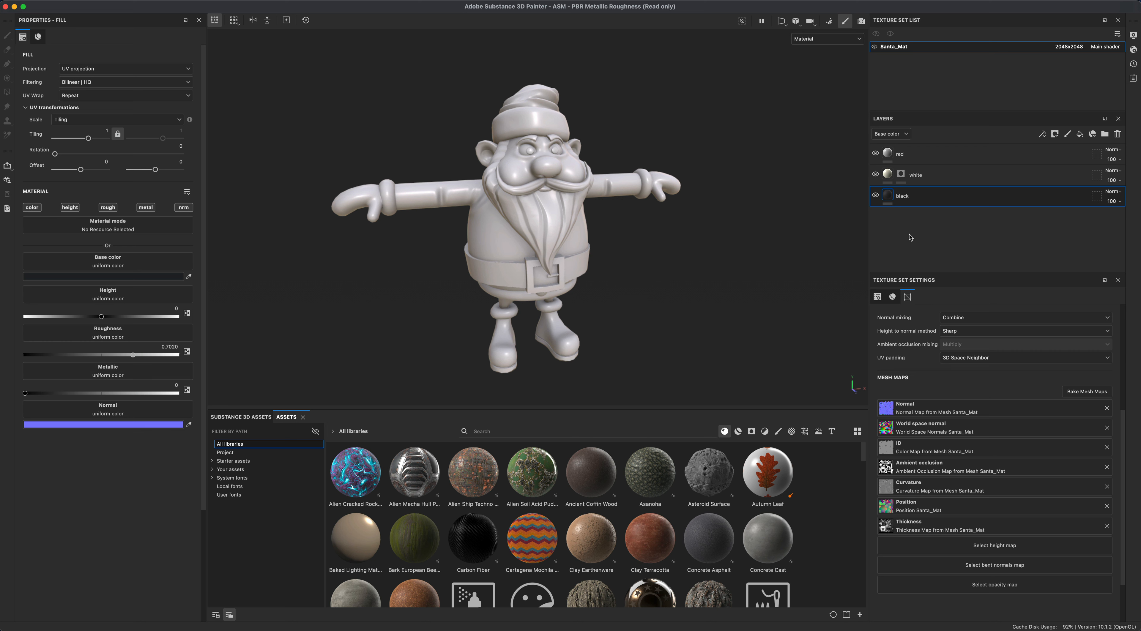
pyautogui.click(912, 176)
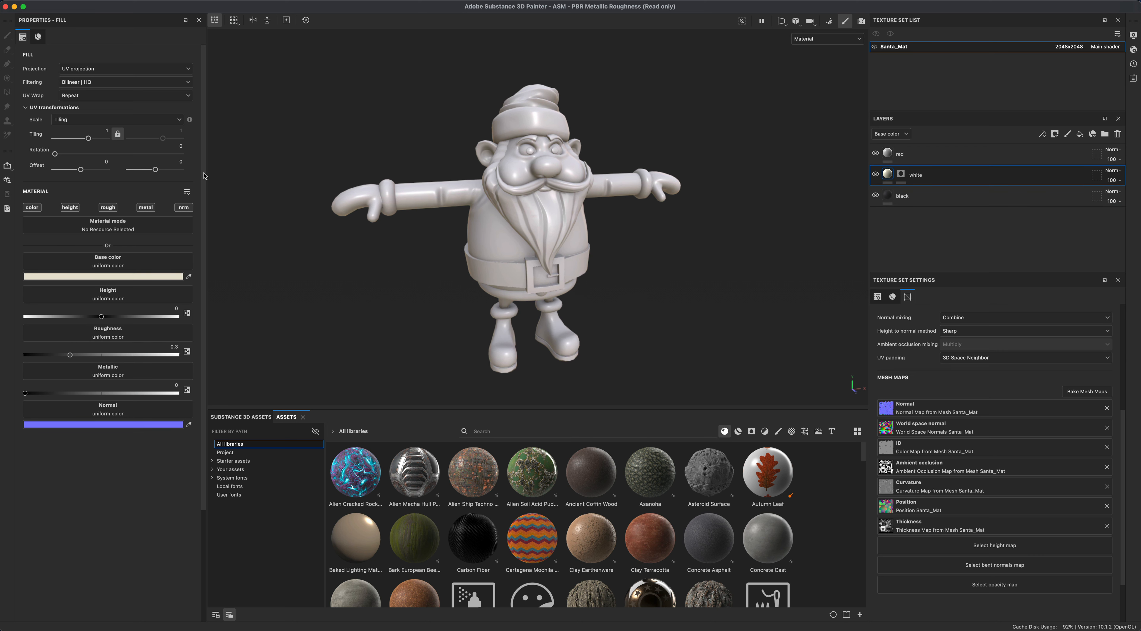
pyautogui.keyDown('alt'); pyautogui.click(32, 208); pyautogui.keyUp('alt')
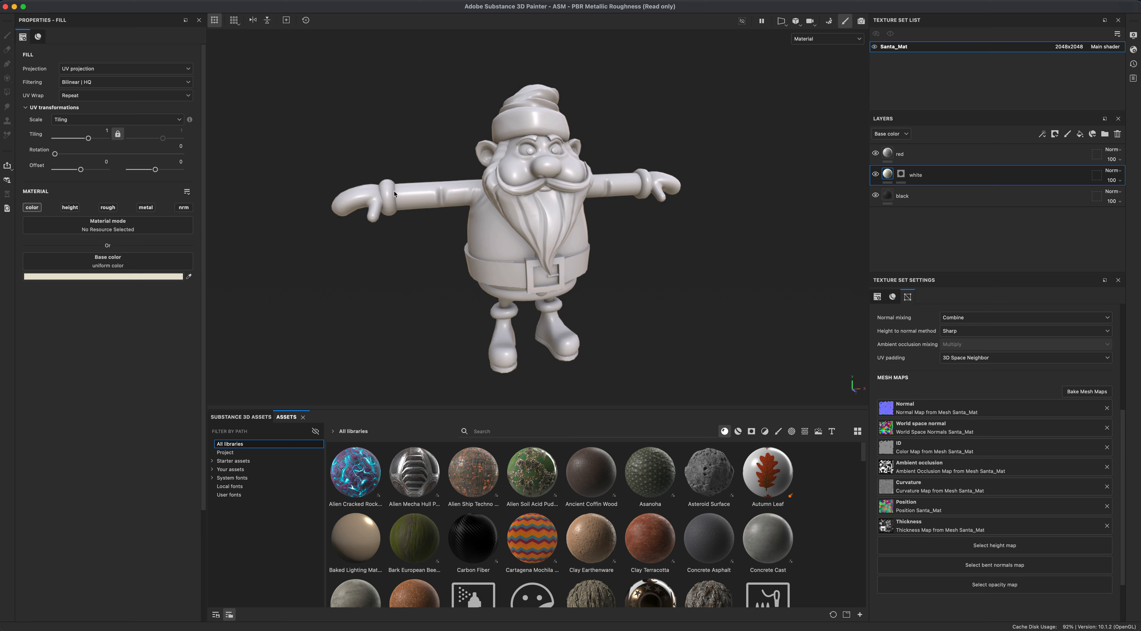
# - Select the red layer and restrict its fill material to the color channel only
pyautogui.click(880, 201)
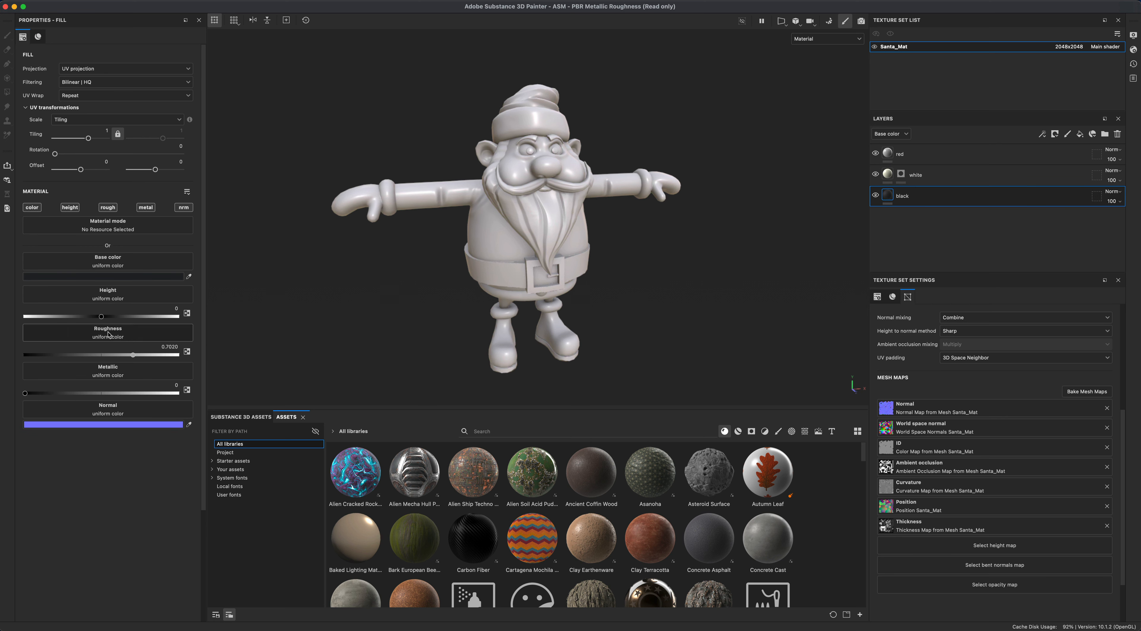
pyautogui.click(924, 176)
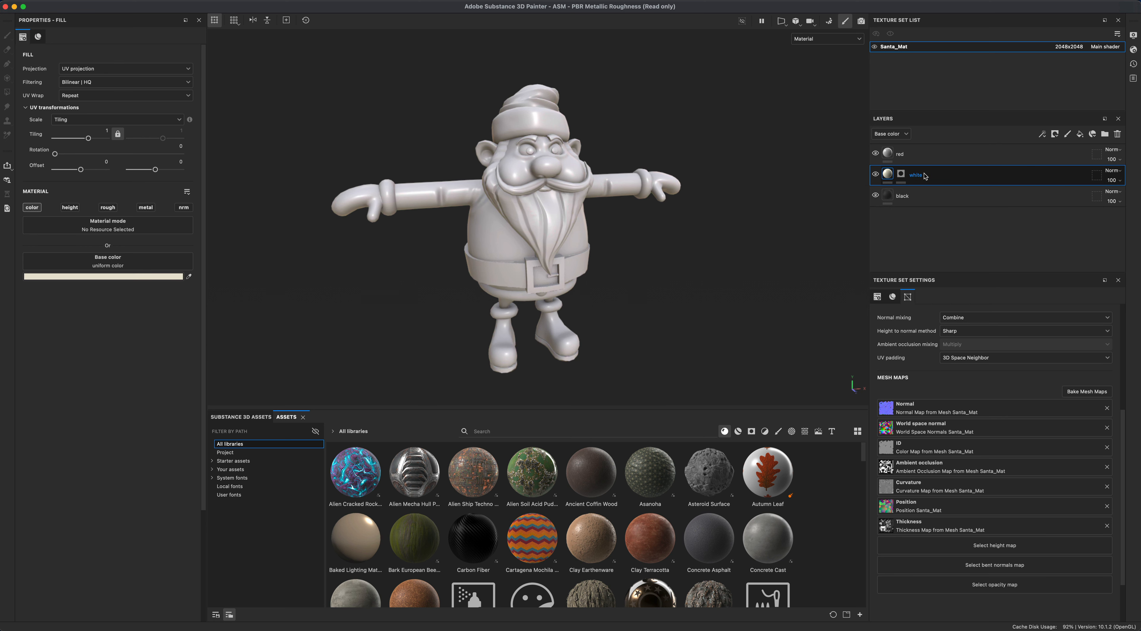
pyautogui.click(888, 154)
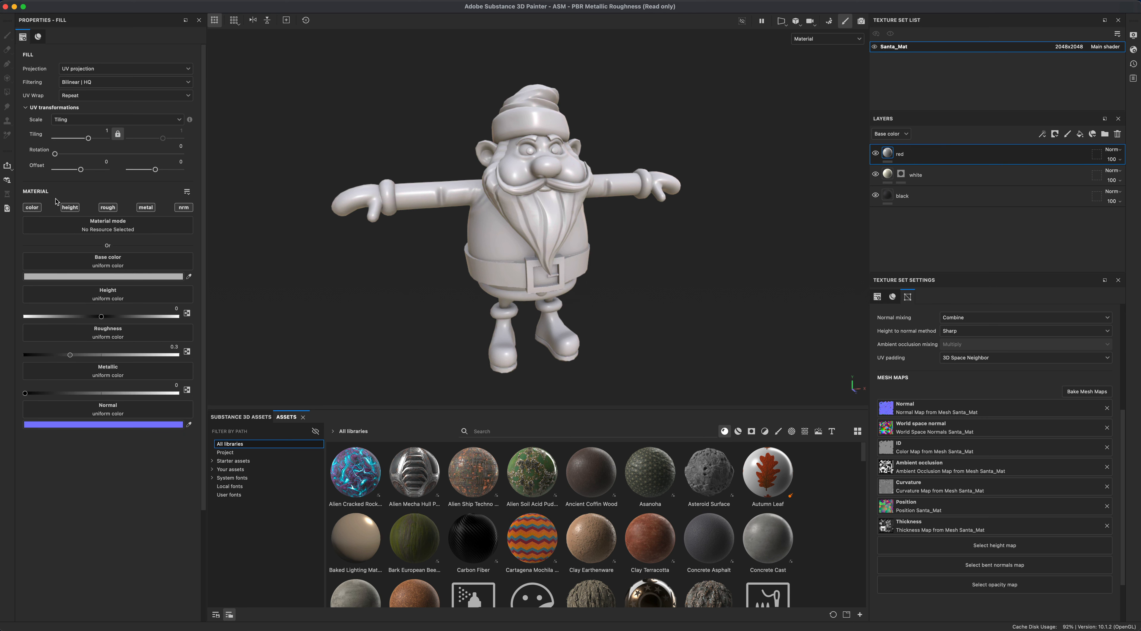
pyautogui.keyDown('alt'); pyautogui.click(32, 208); pyautogui.keyUp('alt')
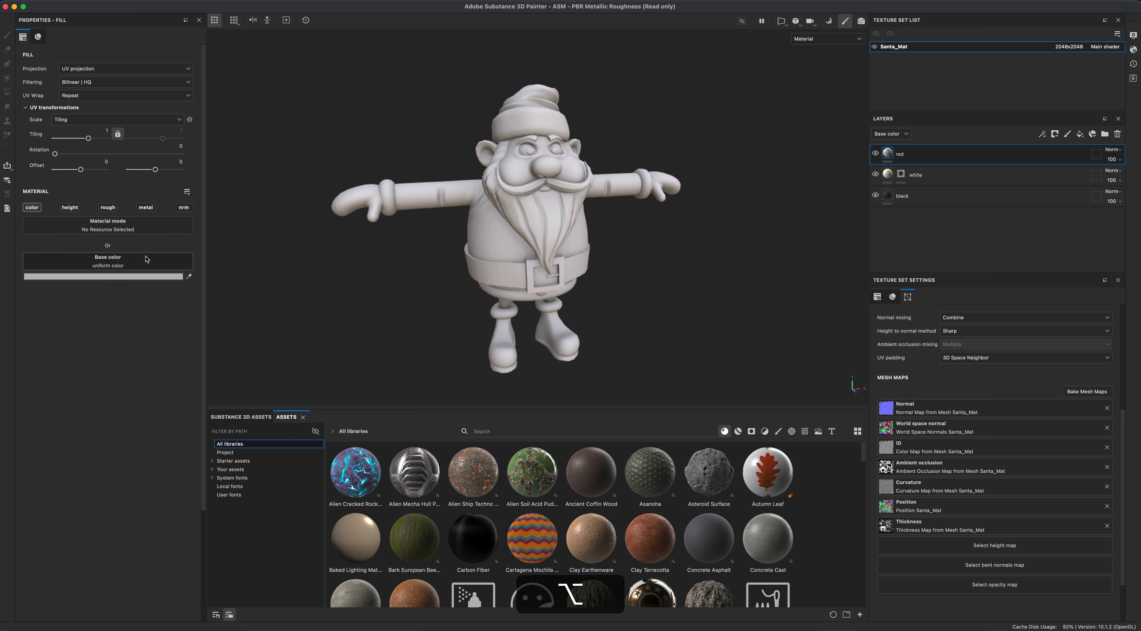
# - Set the red layer's base color to a dark red, #711B1B
pyautogui.click(147, 261)
pyautogui.click(101, 276)
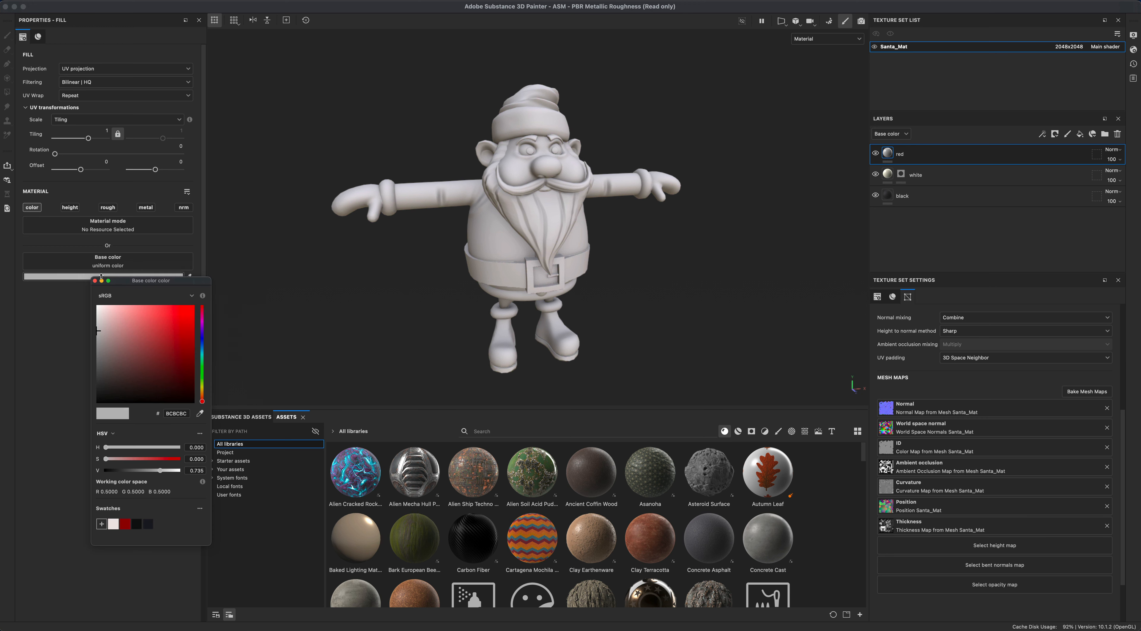
pyautogui.moveTo(172, 342)
pyautogui.mouseDown()
pyautogui.moveTo(196, 356)
pyautogui.moveTo(173, 361)
pyautogui.mouseUp()
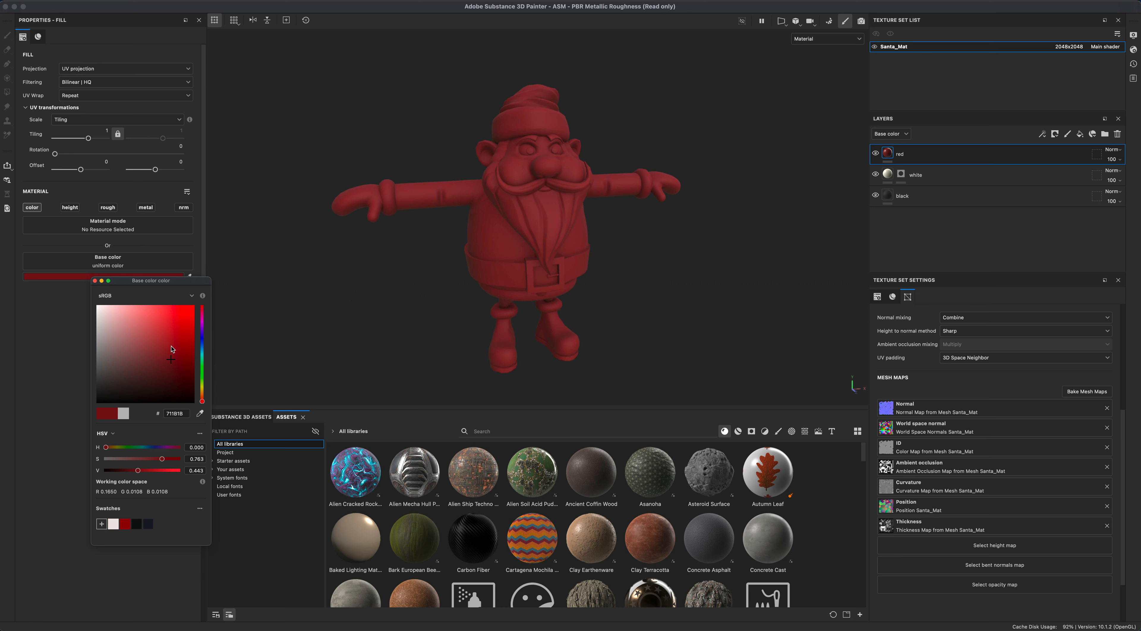
pyautogui.moveTo(171, 360); pyautogui.dragTo(172, 357)
pyautogui.click(95, 281)
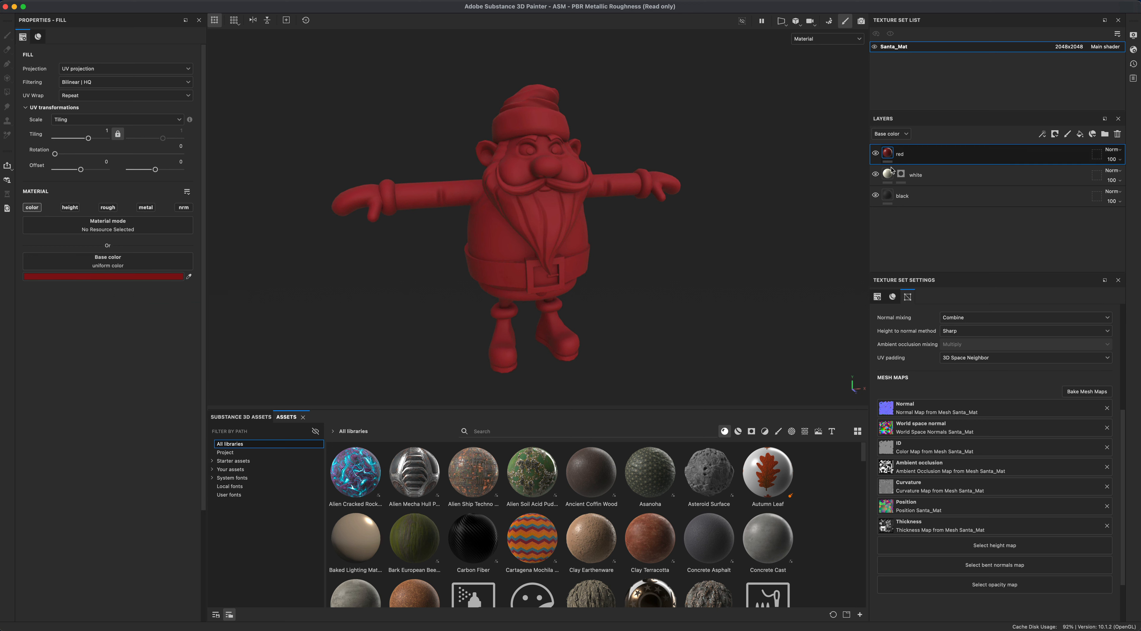
# - Add a black mask to the red layer and fill the hat, coat, sleeves and gloves into it
pyautogui.rightClick(888, 153)
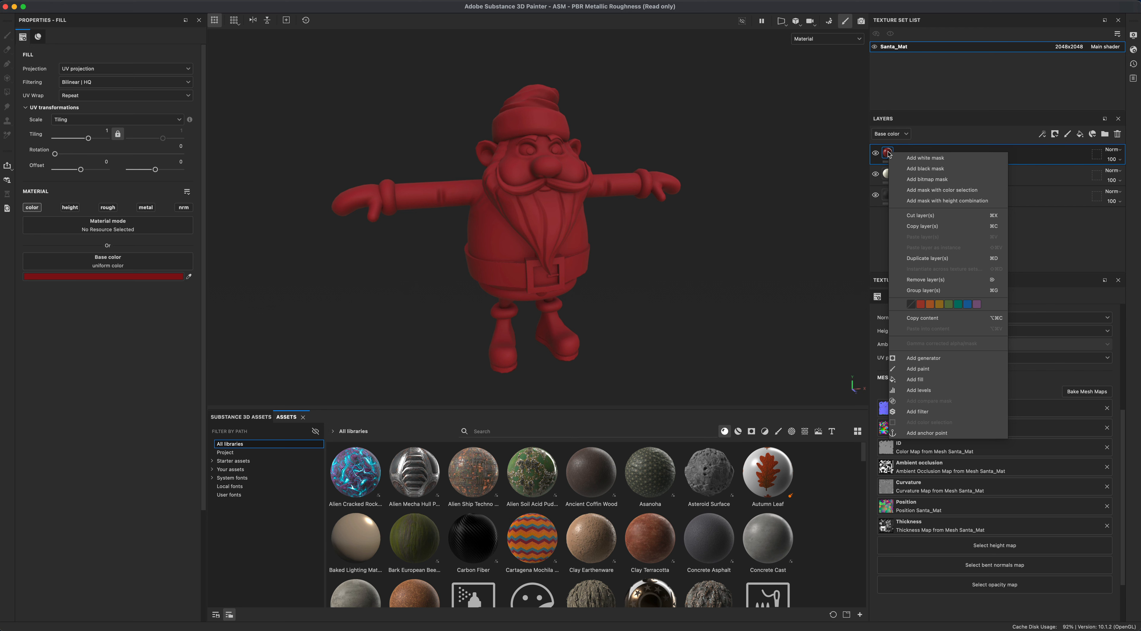
pyautogui.click(925, 168)
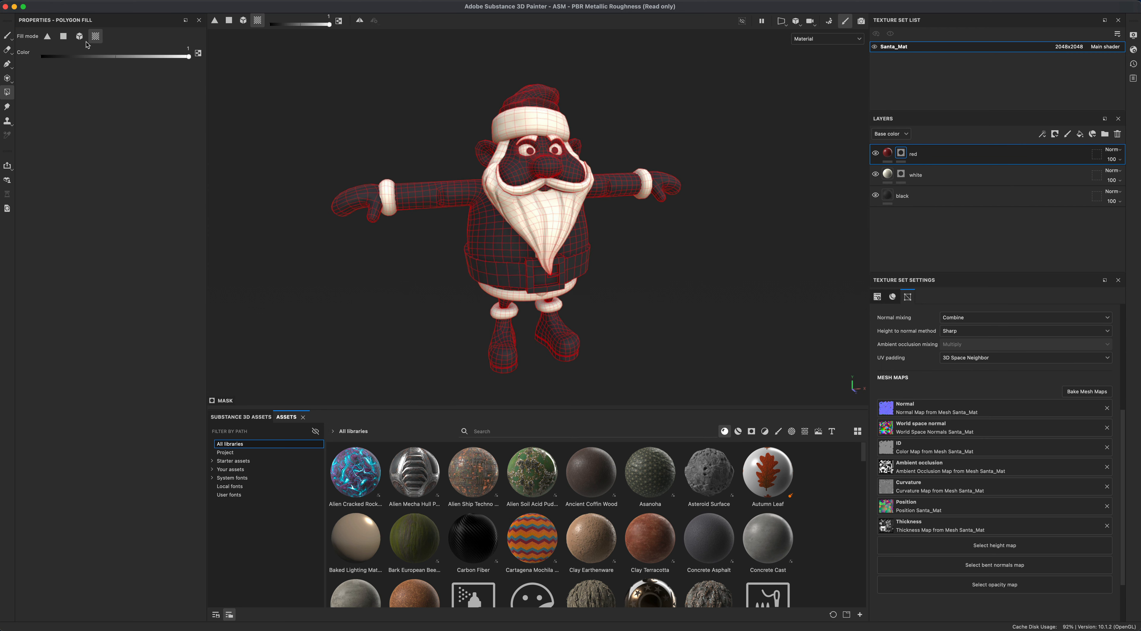
pyautogui.click(544, 244)
pyautogui.keyDown('alt'); pyautogui.moveTo(678, 310); pyautogui.dragTo(577, 307); pyautogui.keyUp('alt')
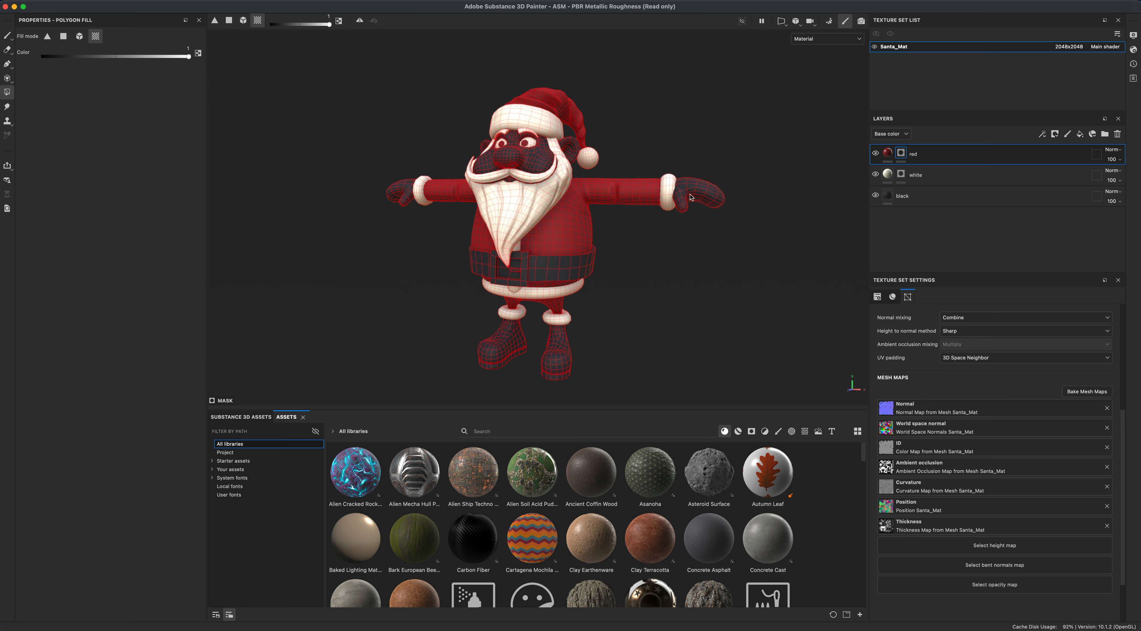
pyautogui.click(407, 199)
pyautogui.click(700, 198)
pyautogui.keyDown('alt'); pyautogui.moveTo(702, 233); pyautogui.dragTo(678, 279); pyautogui.keyUp('alt')
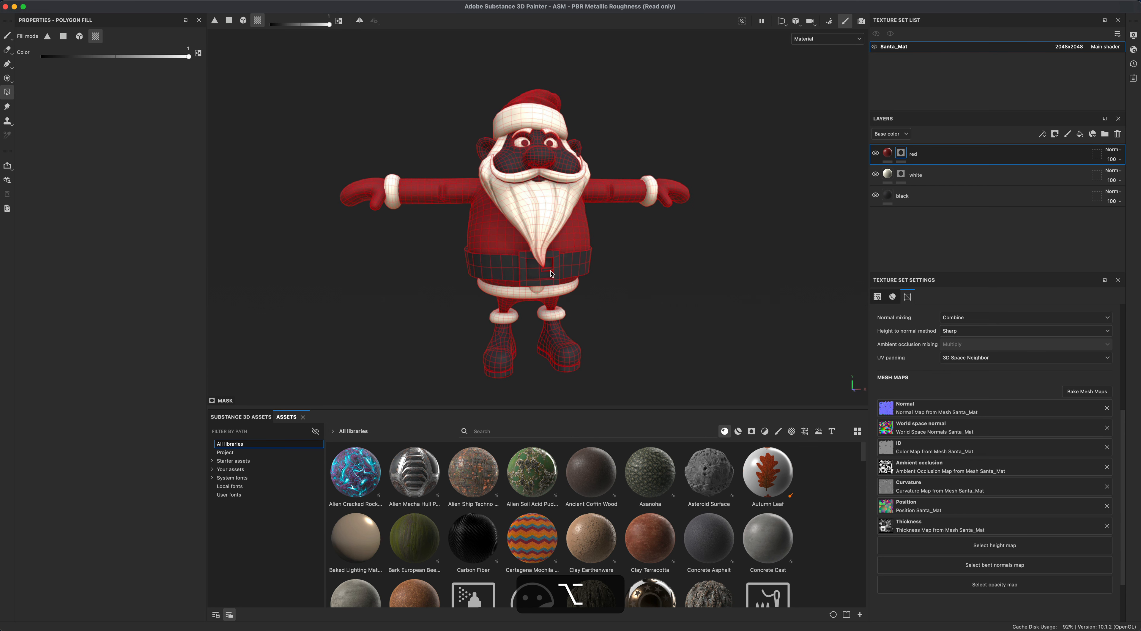
pyautogui.keyDown('alt'); pyautogui.moveTo(589, 302); pyautogui.dragTo(598, 304); pyautogui.keyUp('alt')
pyautogui.keyDown('alt'); pyautogui.moveTo(612, 247); pyautogui.dragTo(669, 255); pyautogui.keyUp('alt')
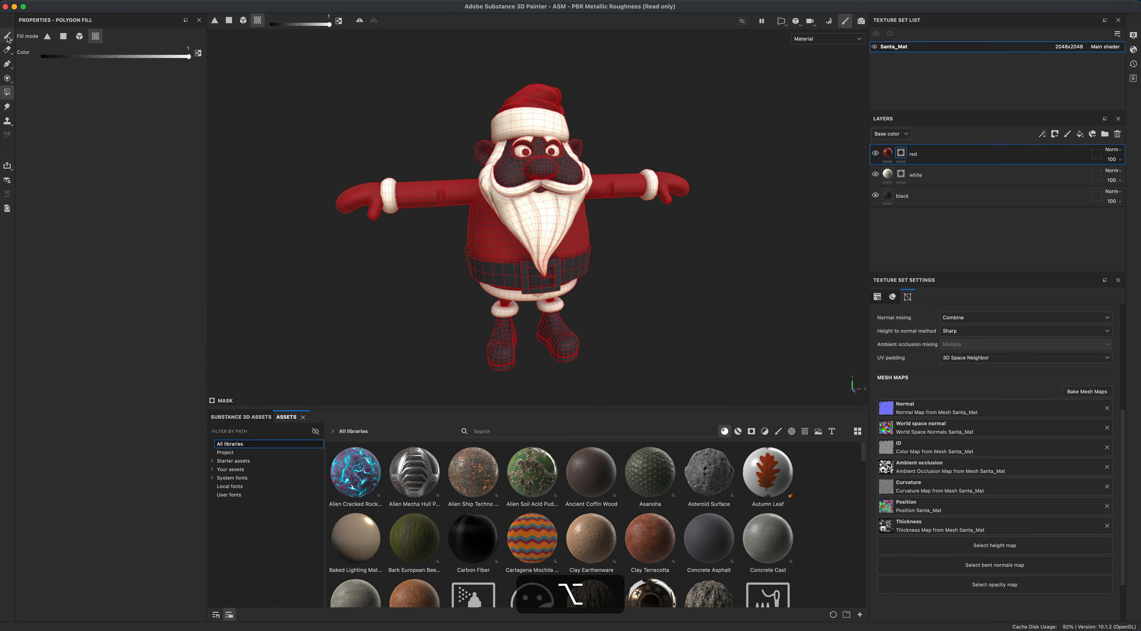
pyautogui.click(7, 36)
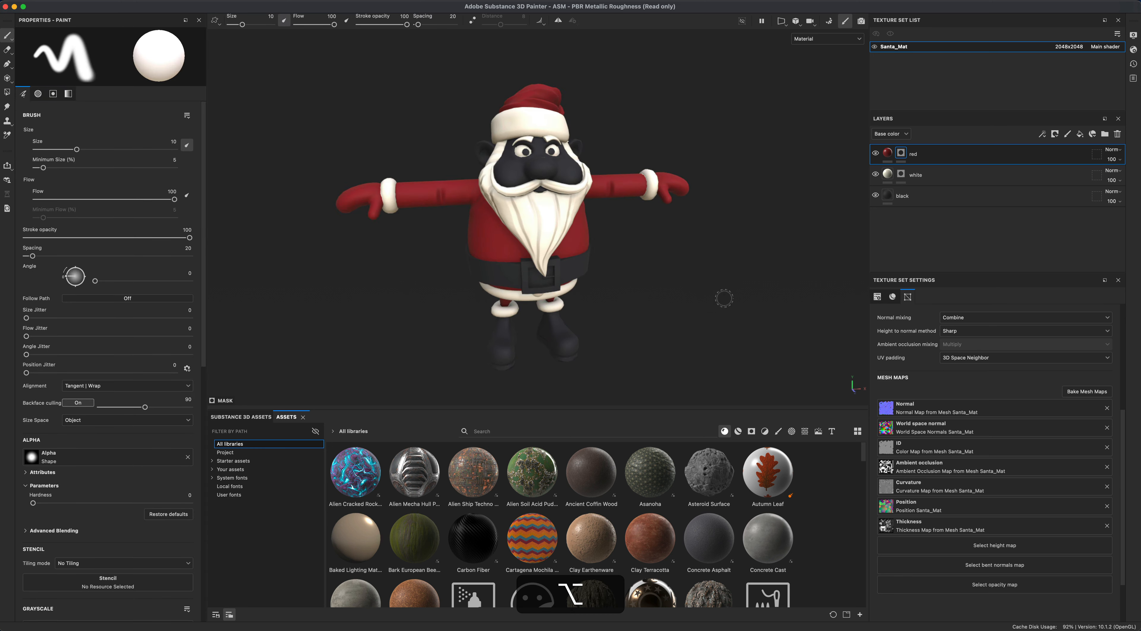
pyautogui.moveTo(724, 296)
pyautogui.keyDown('alt'); pyautogui.mouseDown()
pyautogui.moveTo(838, 280)
pyautogui.moveTo(658, 269)
pyautogui.moveTo(638, 232)
pyautogui.moveTo(670, 253)
pyautogui.mouseUp(); pyautogui.keyUp('alt')
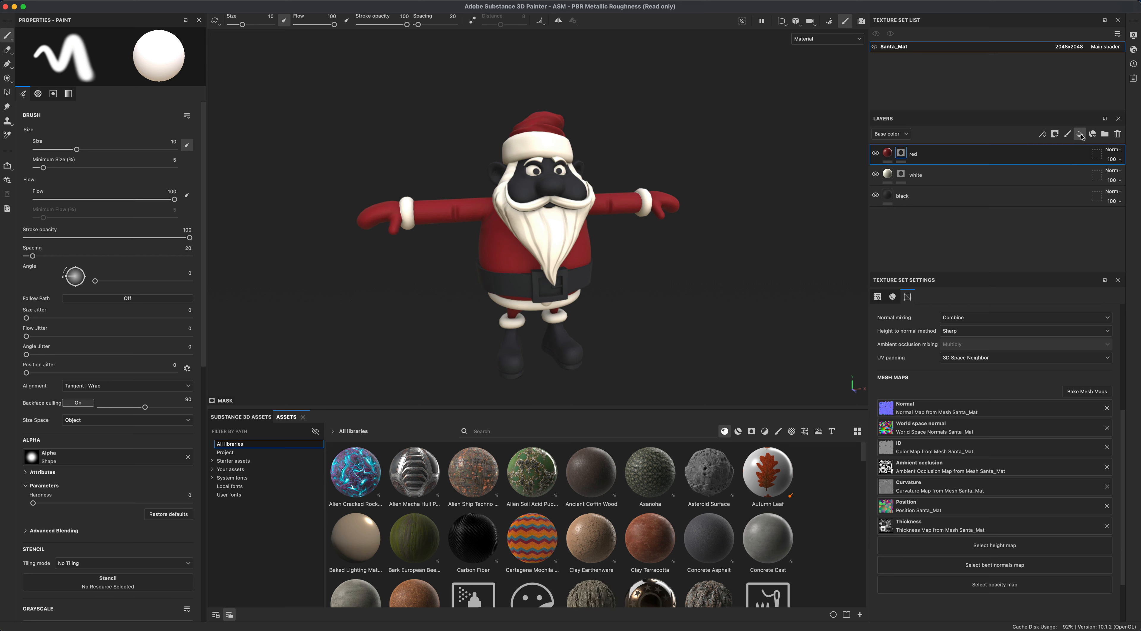
# - Add another fill layer at the top and name it skin
pyautogui.click(1080, 134)
pyautogui.doubleClick(919, 154)
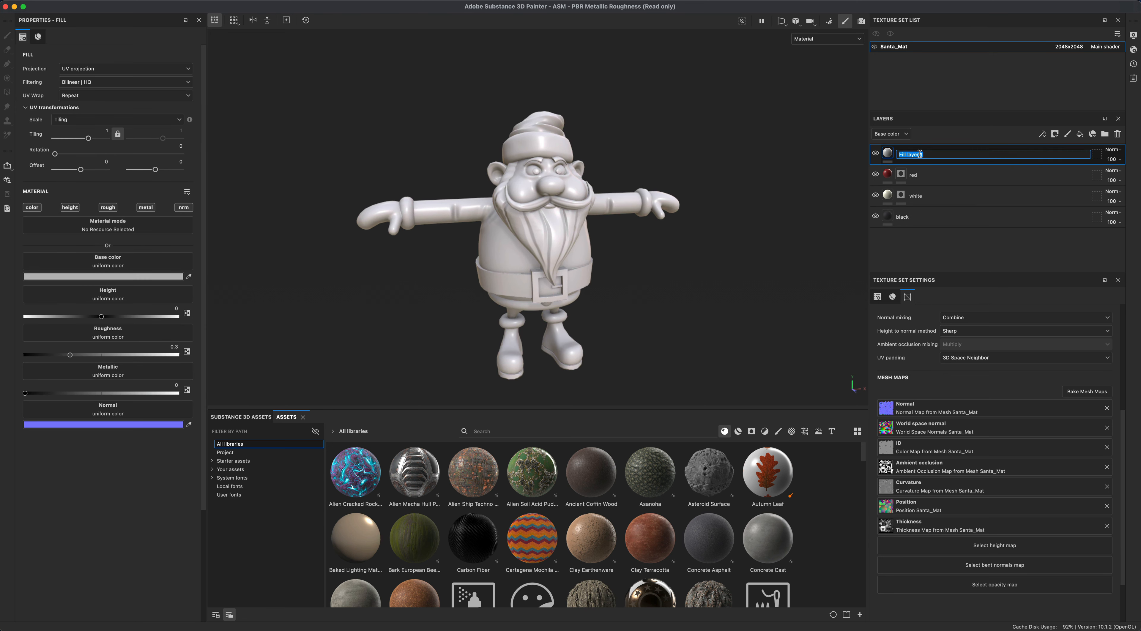
pyautogui.write('skin')
pyautogui.press('Return')
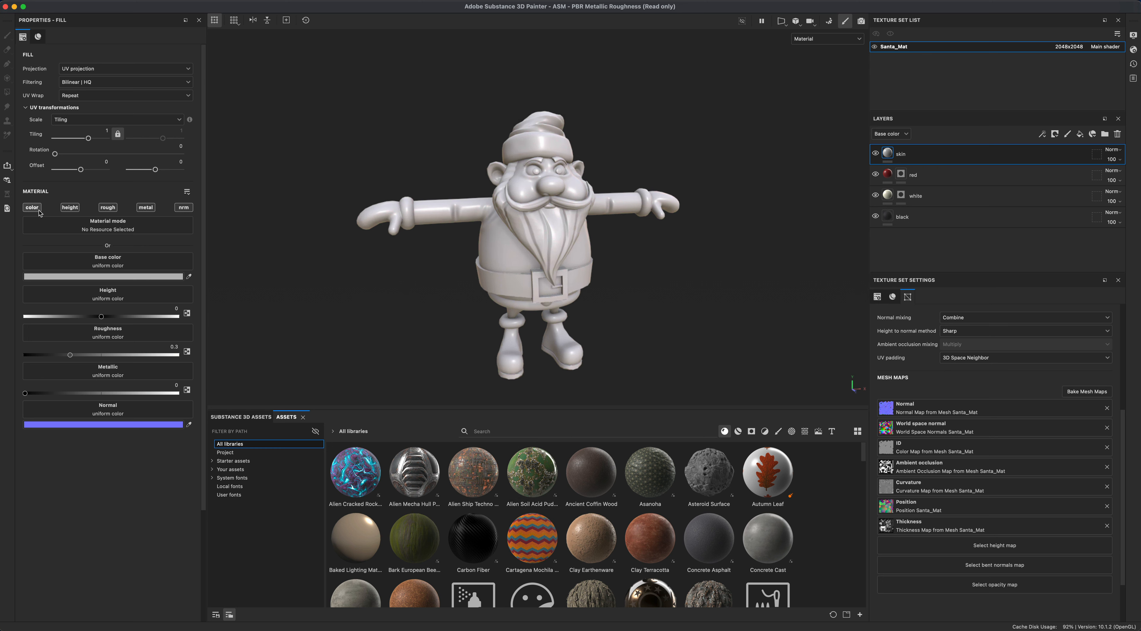
# - Restrict the skin layer to the color channel and set its base color to a skin tone, #C9A28F
pyautogui.keyDown('alt'); pyautogui.click(38, 212); pyautogui.keyUp('alt')
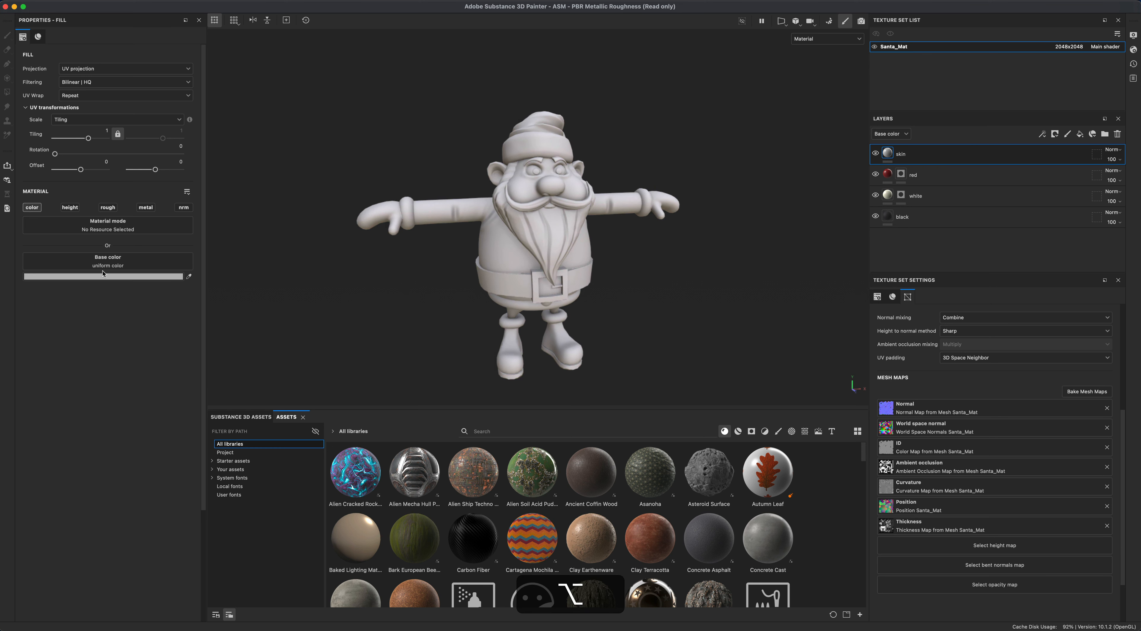
pyautogui.click(108, 277)
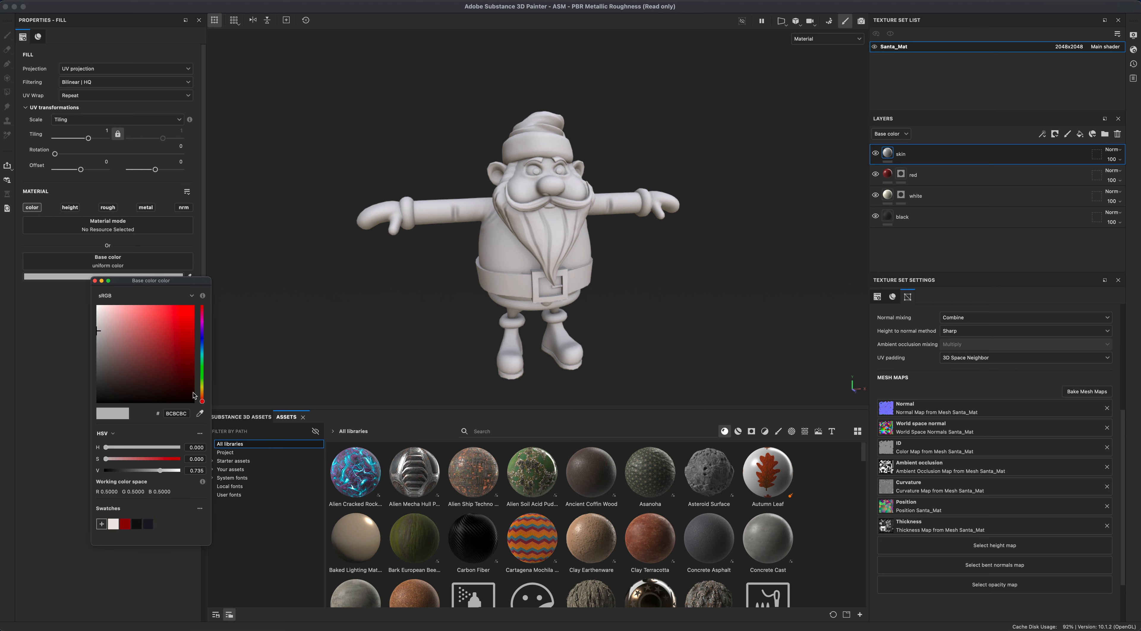
pyautogui.moveTo(203, 403); pyautogui.dragTo(204, 394)
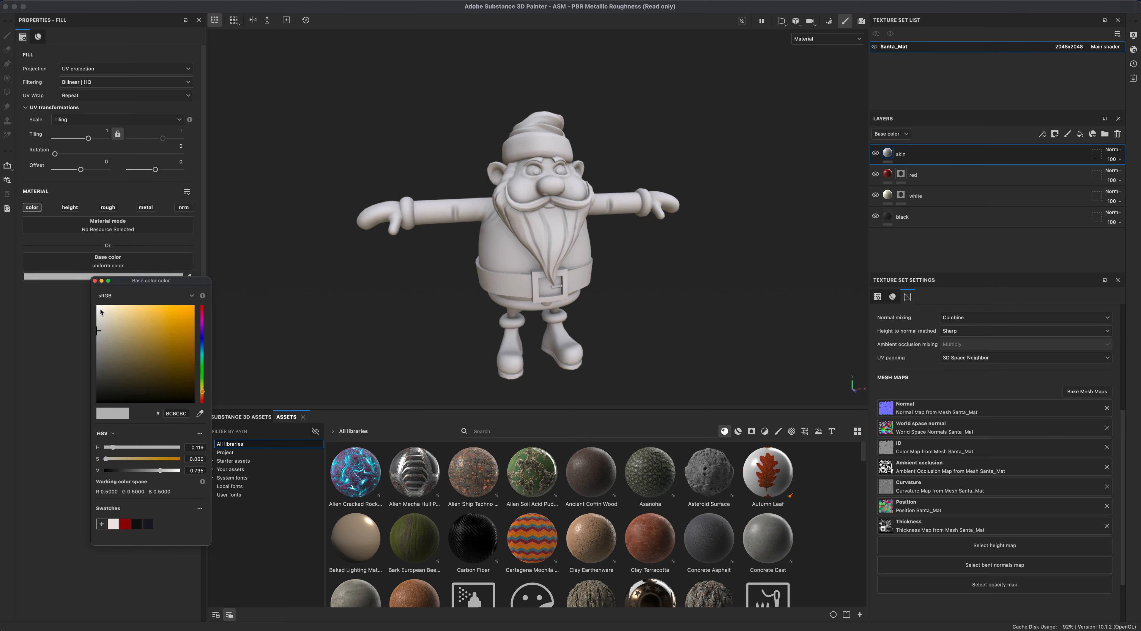
pyautogui.moveTo(110, 331); pyautogui.dragTo(116, 307)
pyautogui.moveTo(202, 392); pyautogui.dragTo(204, 400)
pyautogui.click(116, 306)
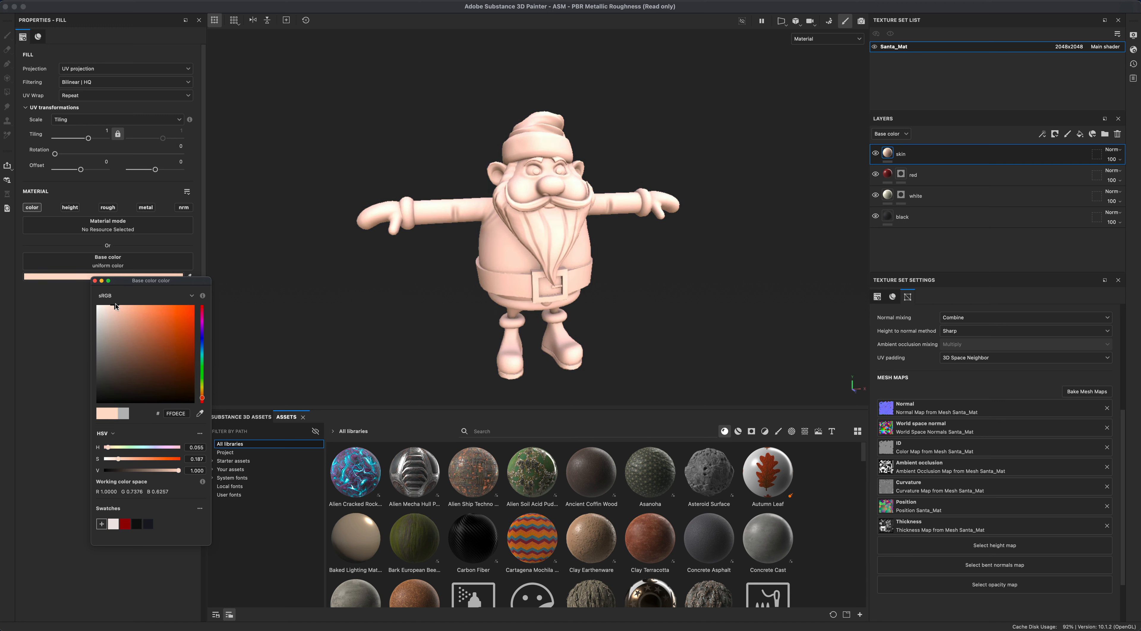
pyautogui.moveTo(115, 307)
pyautogui.mouseDown()
pyautogui.moveTo(128, 328)
pyautogui.moveTo(124, 316)
pyautogui.mouseUp()
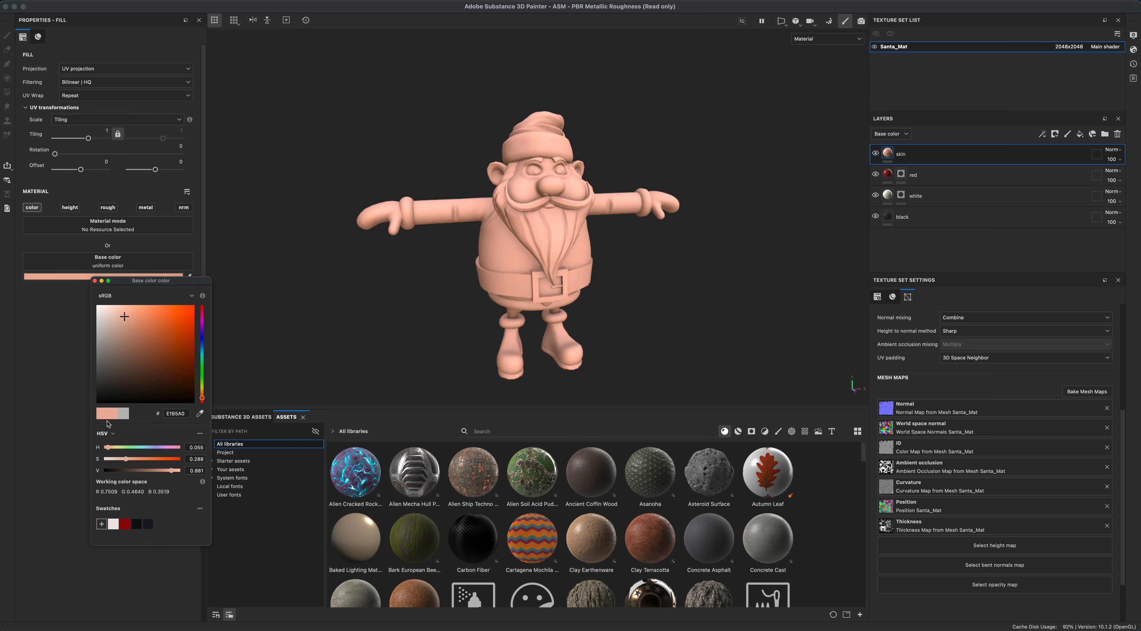
pyautogui.moveTo(171, 471)
pyautogui.mouseDown()
pyautogui.moveTo(141, 472)
pyautogui.moveTo(178, 475)
pyautogui.moveTo(165, 478)
pyautogui.mouseUp()
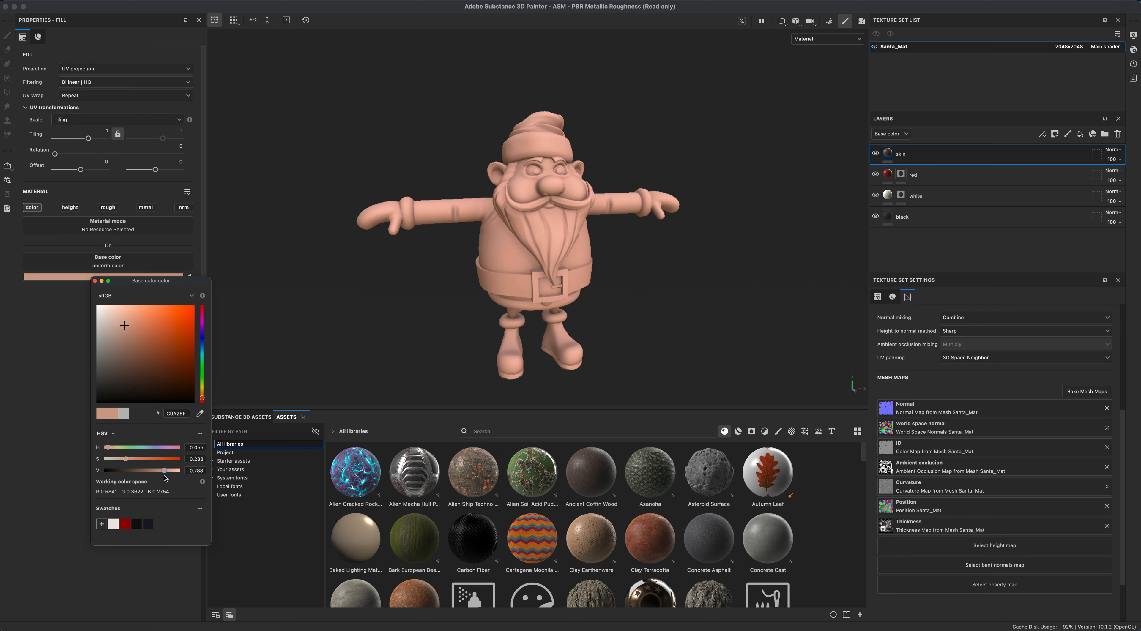
pyautogui.click(420, 263)
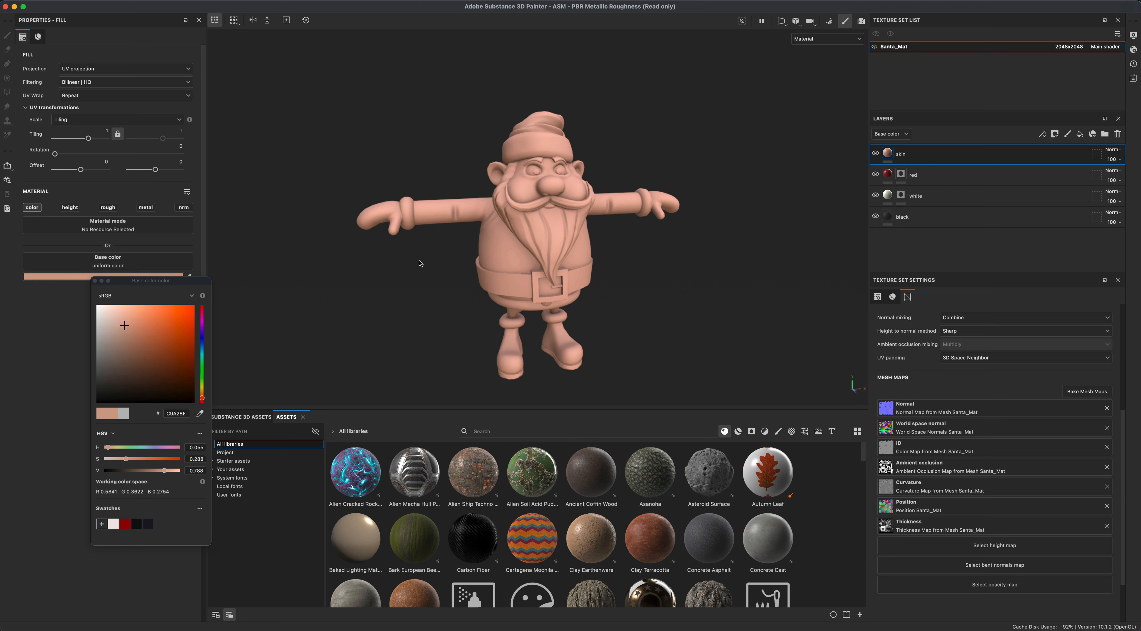
pyautogui.click(94, 281)
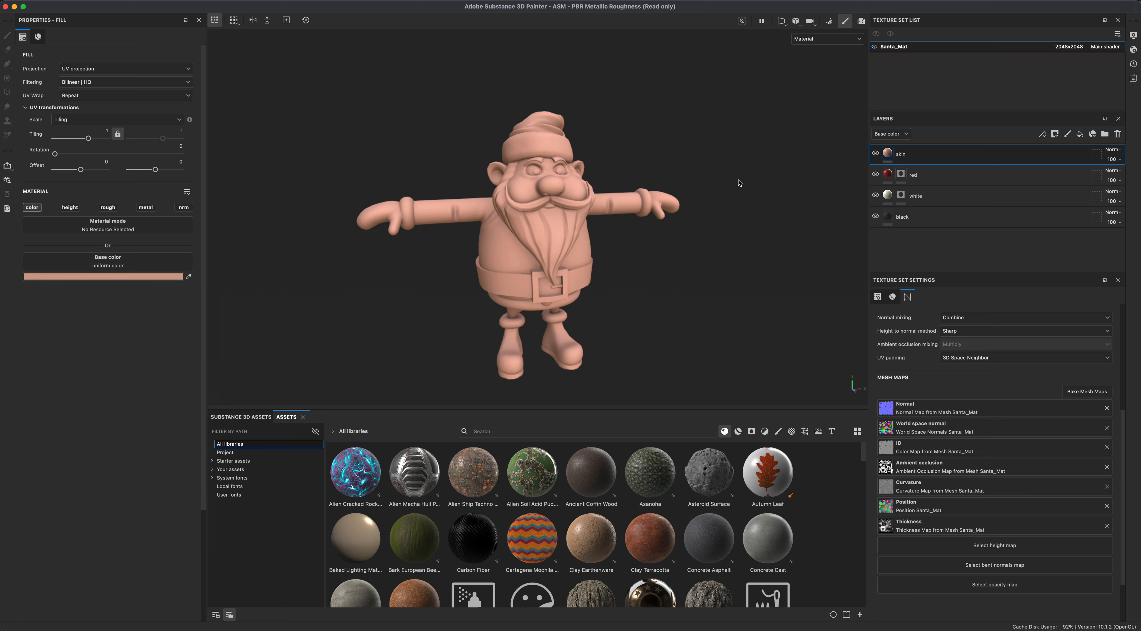
# - Add a black mask to the skin layer and fill the face into it
pyautogui.rightClick(882, 154)
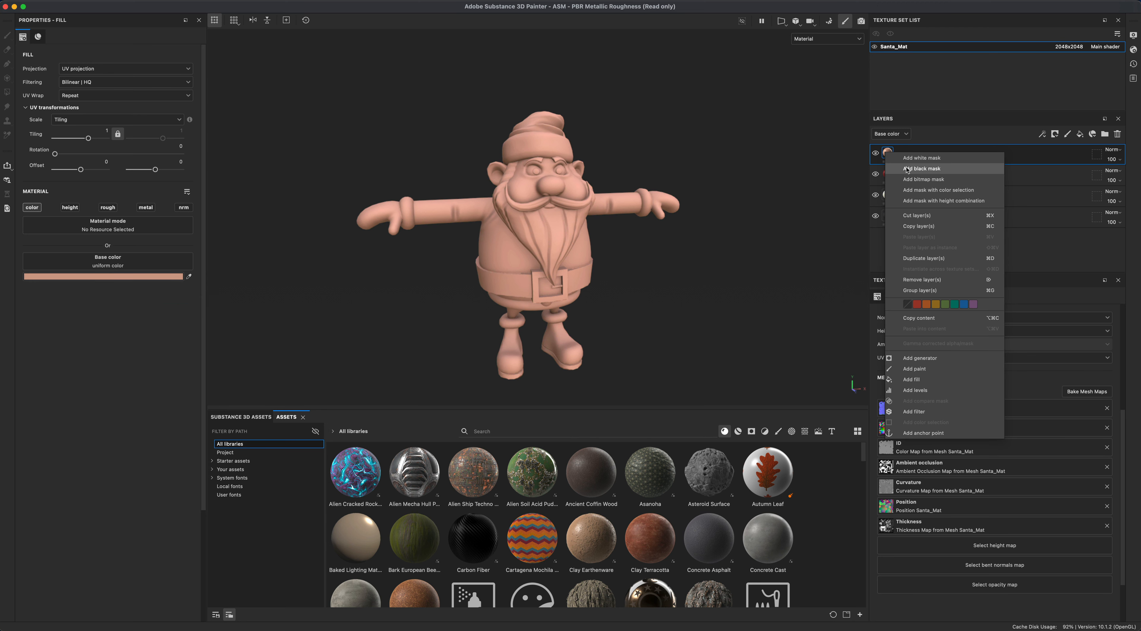
pyautogui.click(904, 158)
pyautogui.click(7, 92)
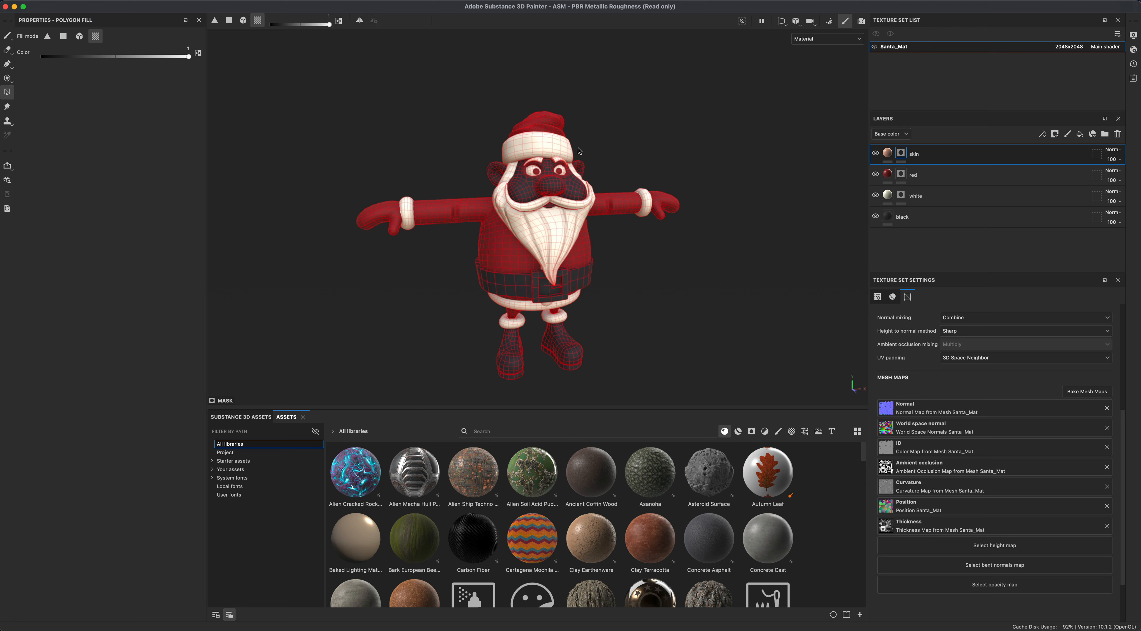
pyautogui.click(524, 190)
# - Orbit and zoom around the model to inspect the masked color areas from several angles
pyautogui.keyDown('alt'); pyautogui.moveTo(630, 246); pyautogui.dragTo(389, 321); pyautogui.keyUp('alt')
pyautogui.scroll(4, 470, 251)
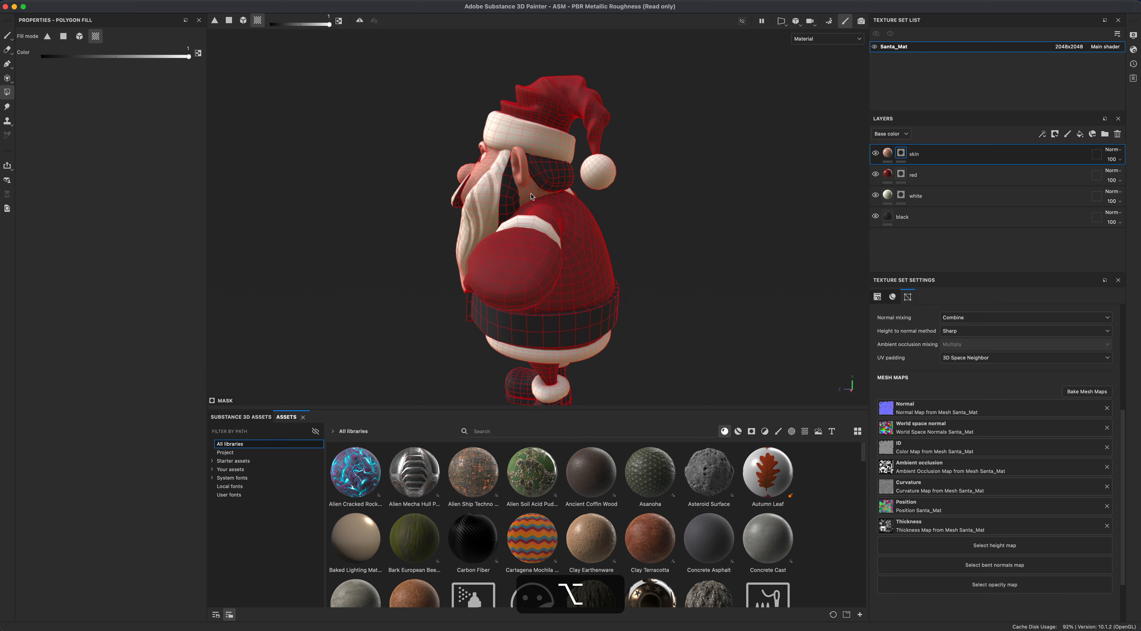
pyautogui.moveTo(655, 262)
pyautogui.keyDown('alt'); pyautogui.mouseDown()
pyautogui.moveTo(583, 262)
pyautogui.moveTo(655, 270)
pyautogui.moveTo(635, 272)
pyautogui.mouseUp(); pyautogui.keyUp('alt')
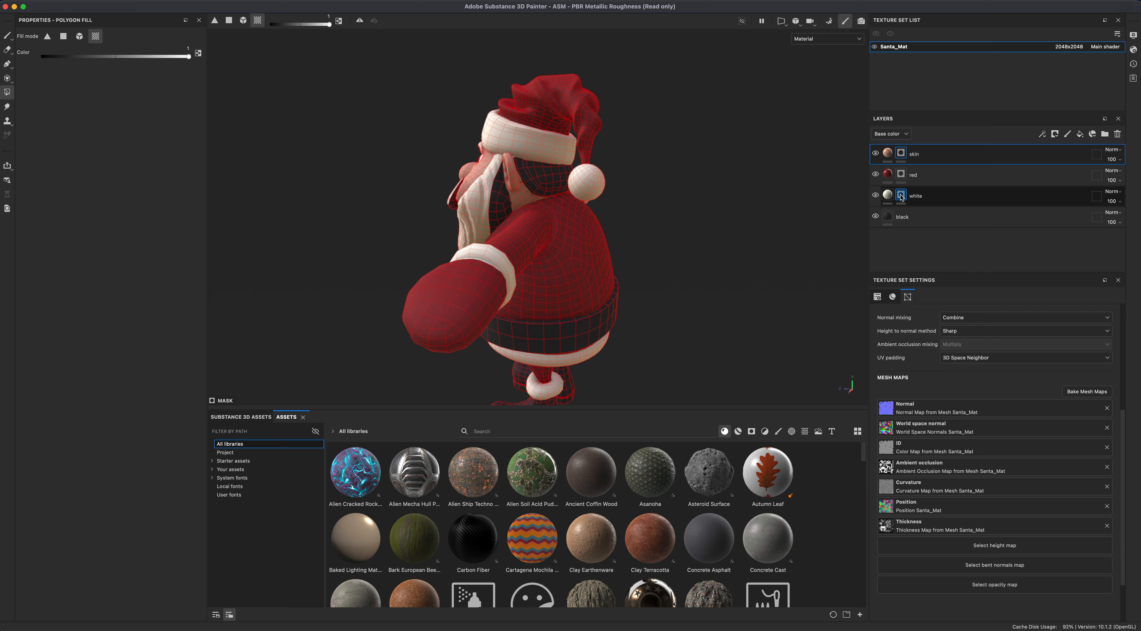
pyautogui.click(901, 198)
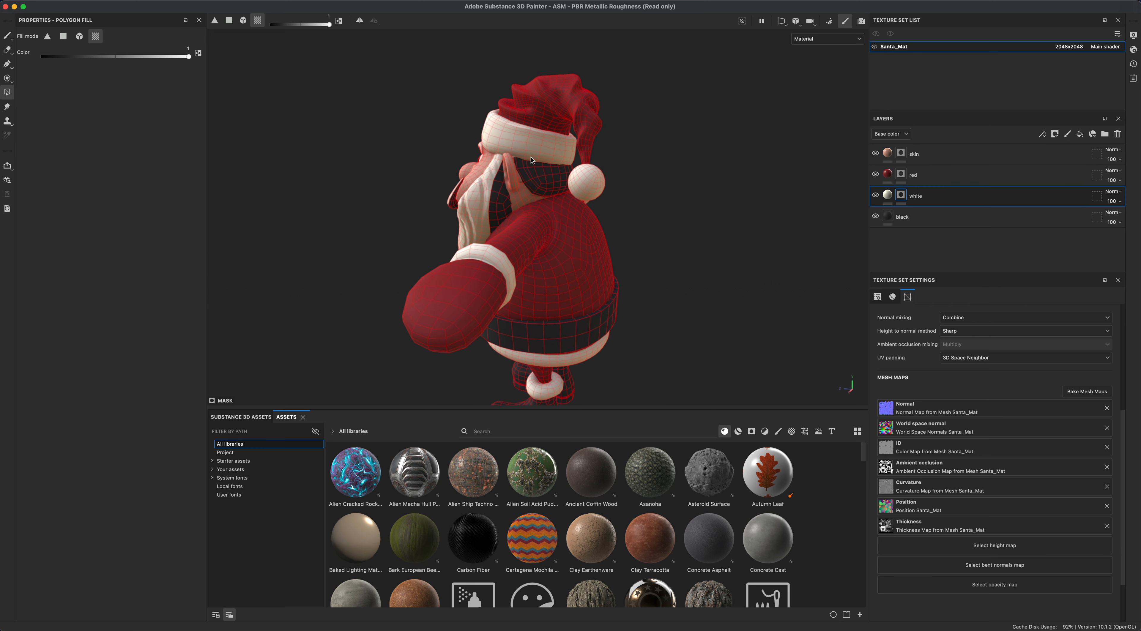
pyautogui.keyDown('alt'); pyautogui.moveTo(652, 239); pyautogui.dragTo(372, 227); pyautogui.keyUp('alt')
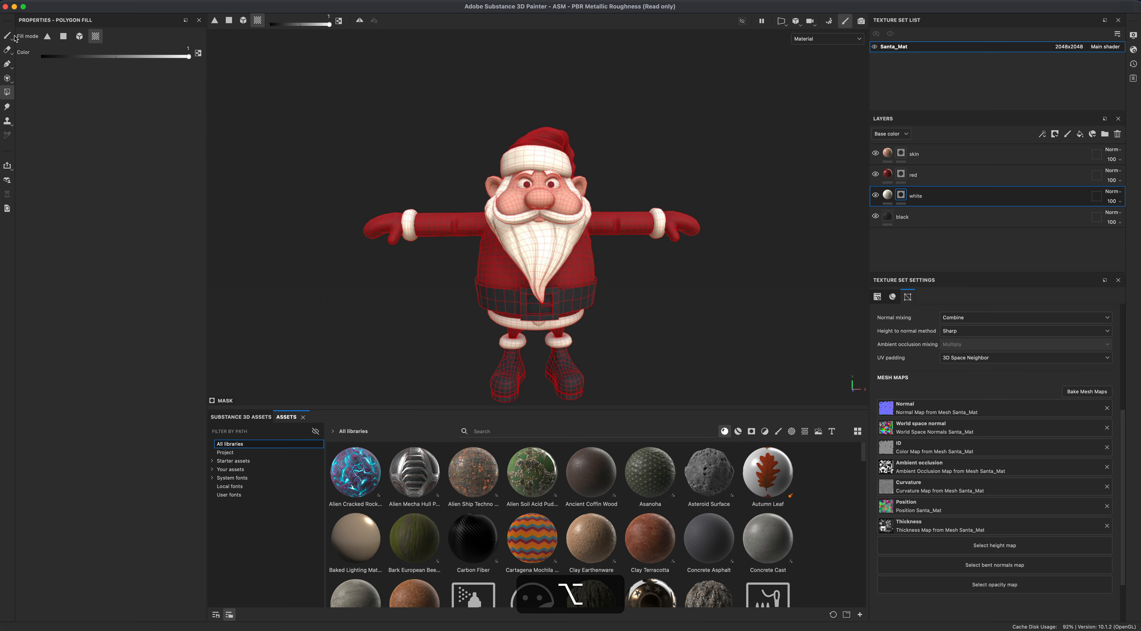
pyautogui.click(10, 37)
pyautogui.keyDown('alt'); pyautogui.moveTo(402, 315); pyautogui.dragTo(403, 285); pyautogui.keyUp('alt')
pyautogui.moveTo(675, 330)
pyautogui.keyDown('alt'); pyautogui.mouseDown()
pyautogui.moveTo(542, 310)
pyautogui.moveTo(509, 321)
pyautogui.moveTo(810, 339)
pyautogui.moveTo(441, 318)
pyautogui.moveTo(627, 331)
pyautogui.mouseUp(); pyautogui.keyUp('alt')
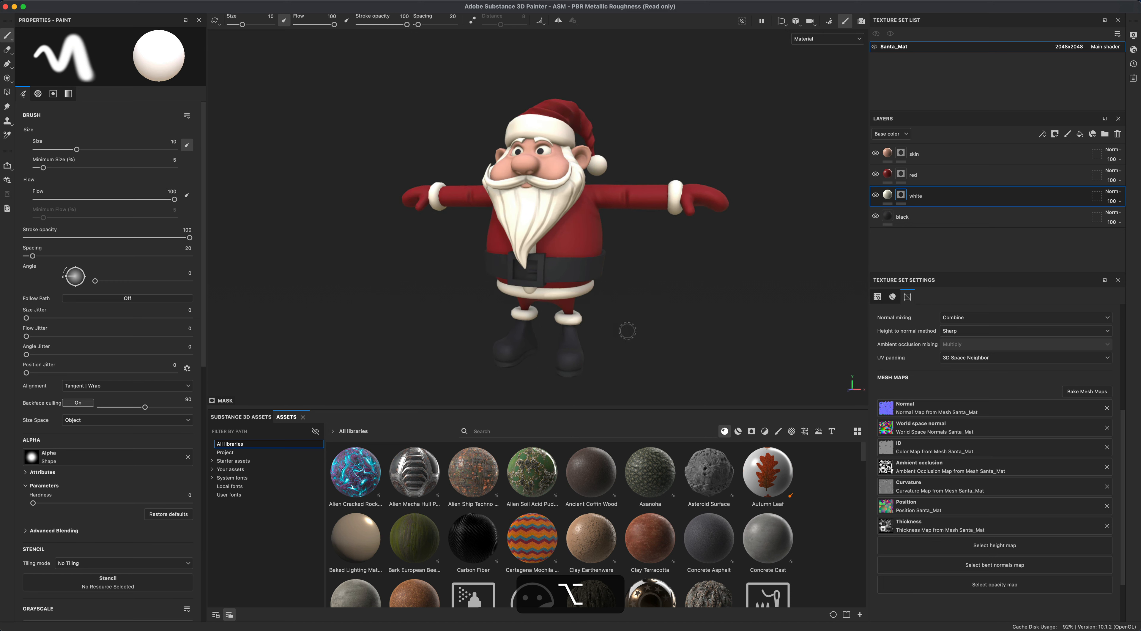
pyautogui.scroll(3, 627, 331)
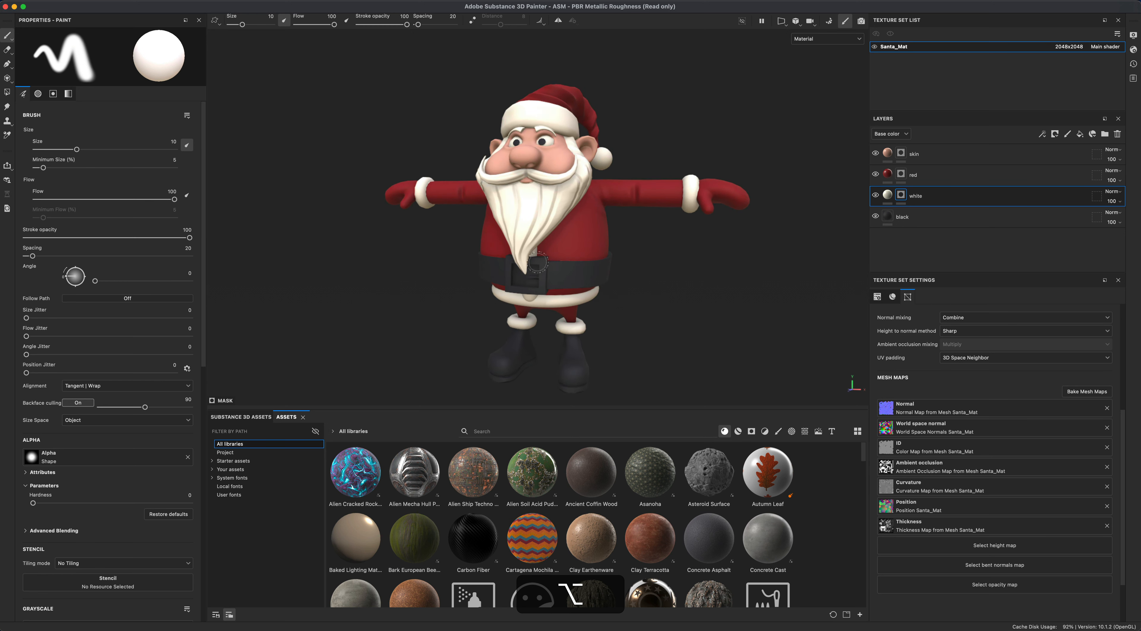
pyautogui.moveTo(662, 309)
pyautogui.keyDown('alt'); pyautogui.mouseDown()
pyautogui.moveTo(650, 318)
pyautogui.moveTo(662, 320)
pyautogui.mouseUp(); pyautogui.keyUp('alt')
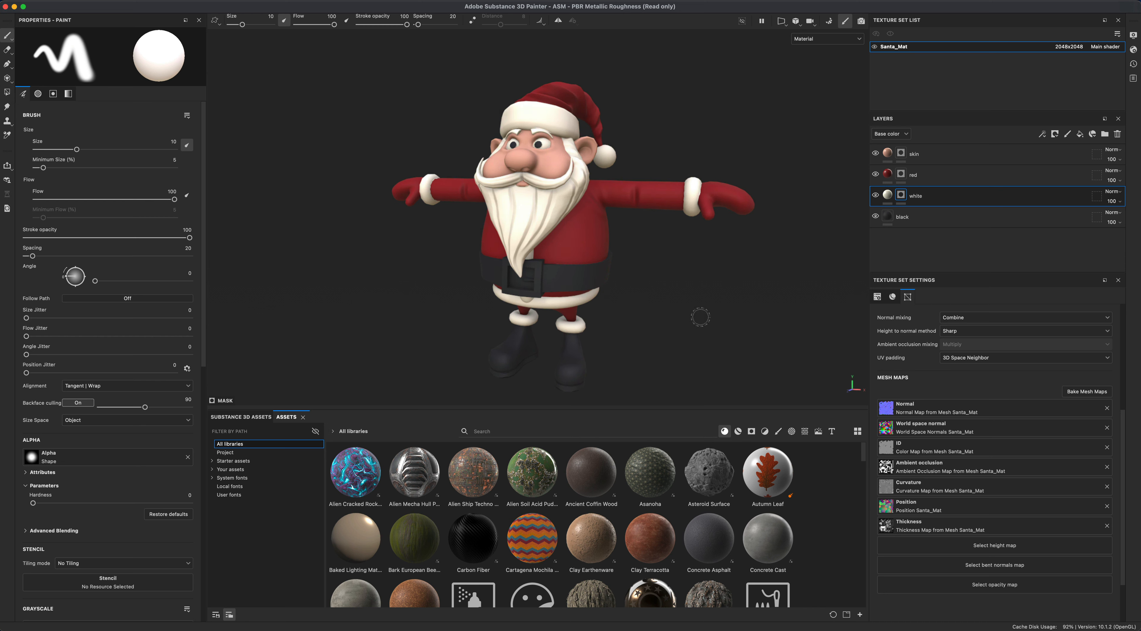
pyautogui.press('alt')
pyautogui.moveTo(687, 327)
pyautogui.keyDown('alt'); pyautogui.mouseDown()
pyautogui.moveTo(690, 310)
pyautogui.moveTo(612, 321)
pyautogui.moveTo(682, 323)
pyautogui.moveTo(563, 318)
pyautogui.moveTo(722, 312)
pyautogui.moveTo(672, 305)
pyautogui.moveTo(683, 313)
pyautogui.mouseUp(); pyautogui.keyUp('alt')
# - Search the material assets for gold and add the Gold Damaged smart material at the top of the layer stack
pyautogui.click(917, 156)
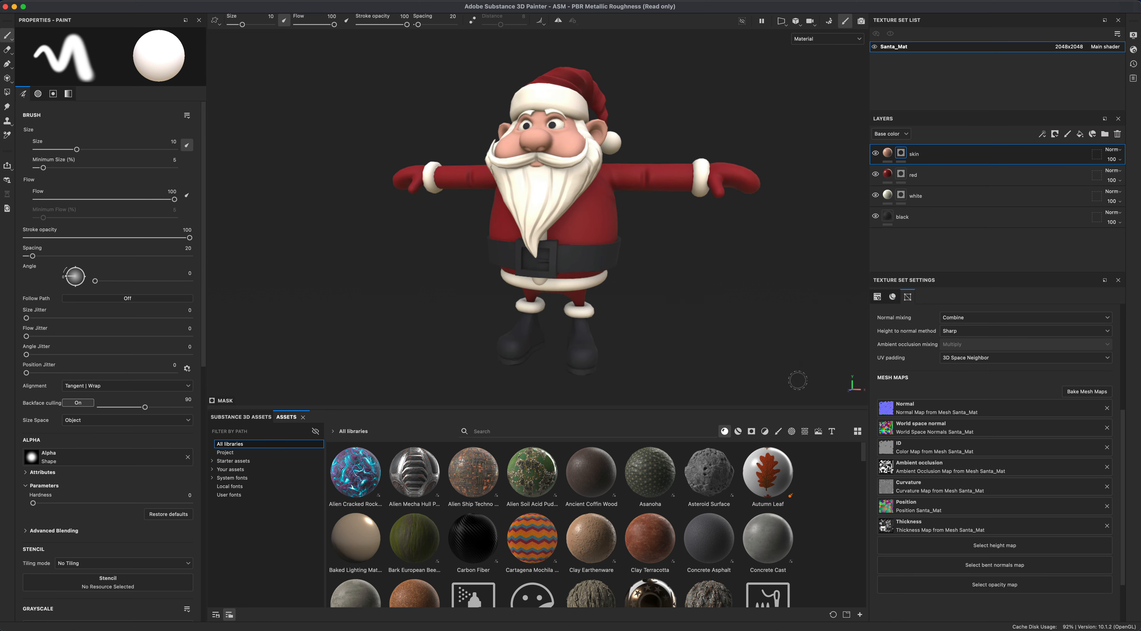
pyautogui.click(751, 433)
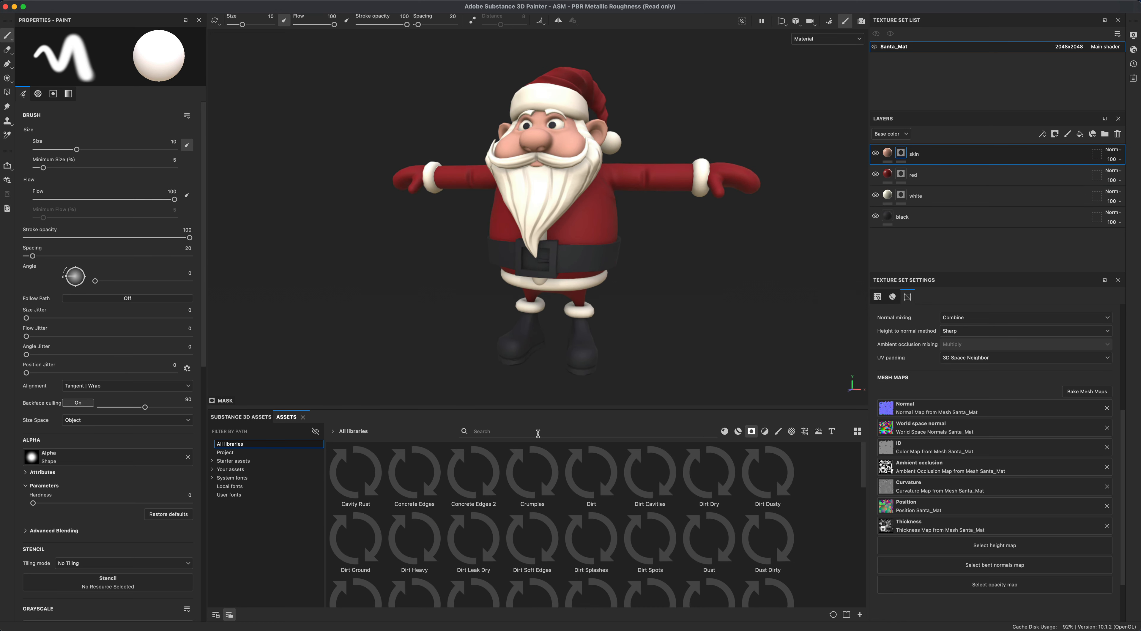
pyautogui.click(738, 431)
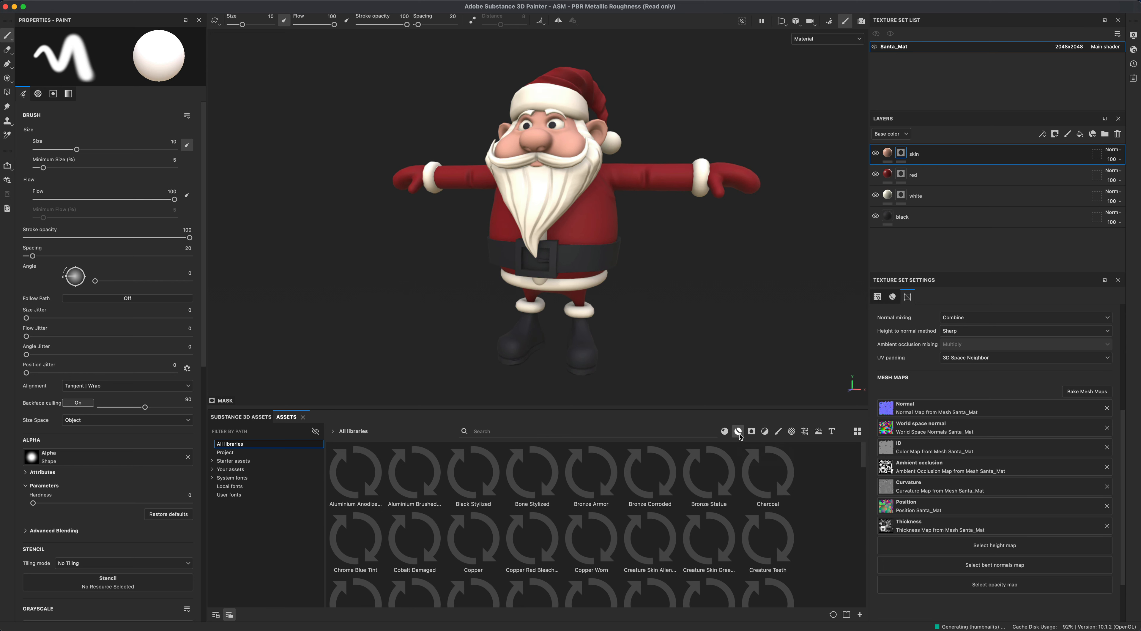
pyautogui.click(524, 432)
pyautogui.write('gold')
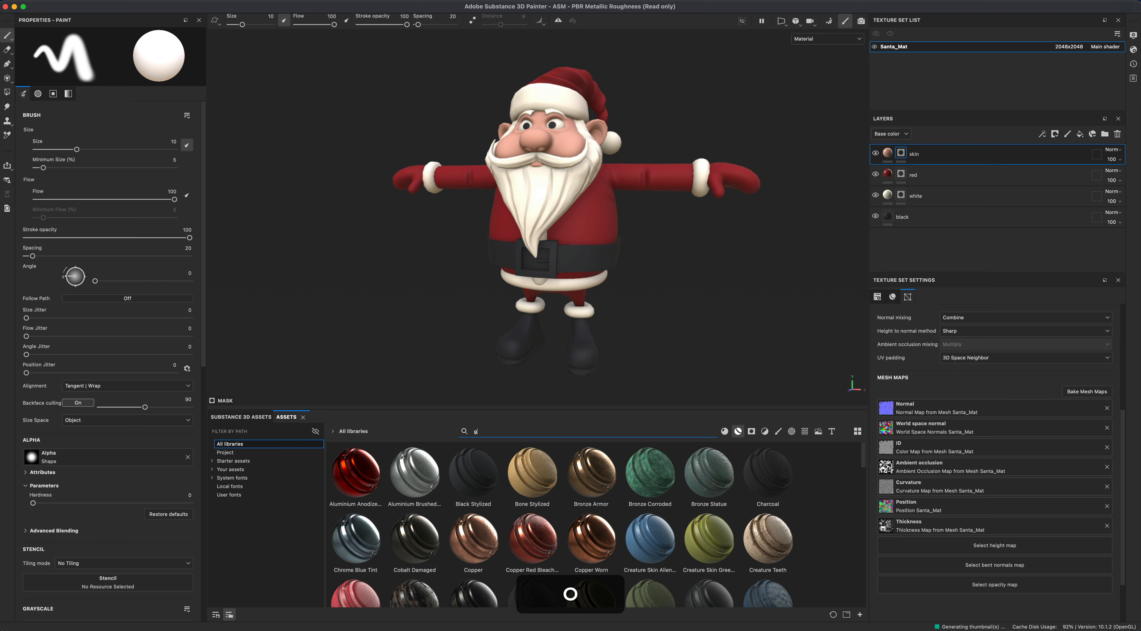
pyautogui.press('Return')
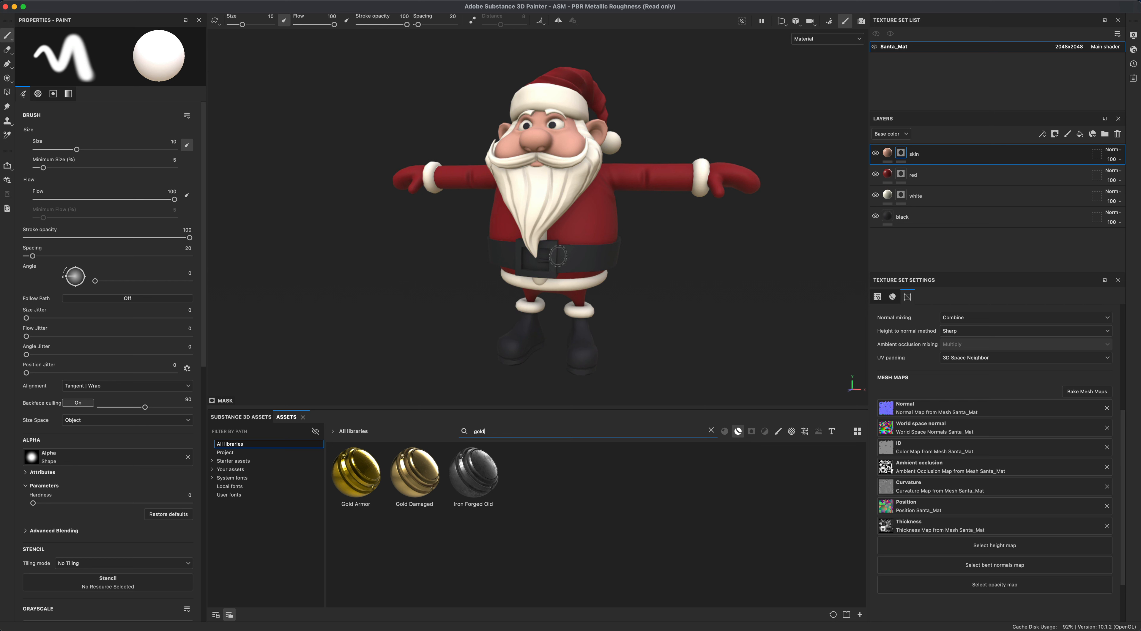
pyautogui.moveTo(413, 480); pyautogui.dragTo(925, 155)
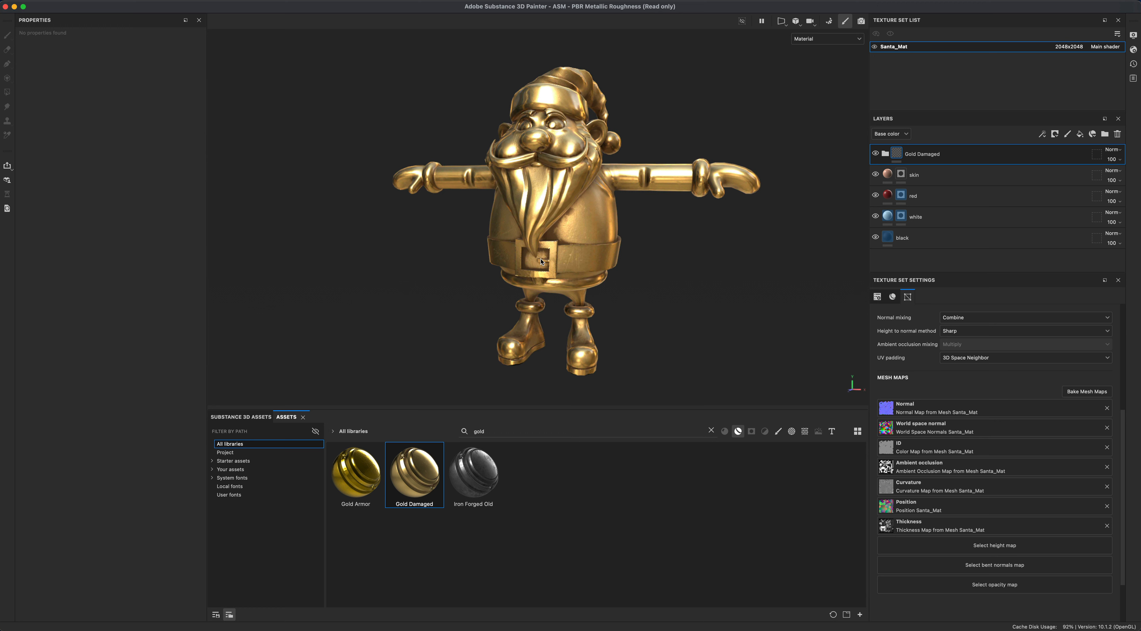
# - Zoom and orbit around the model to inspect the gold material's surface detail
pyautogui.scroll(2, 717, 282)
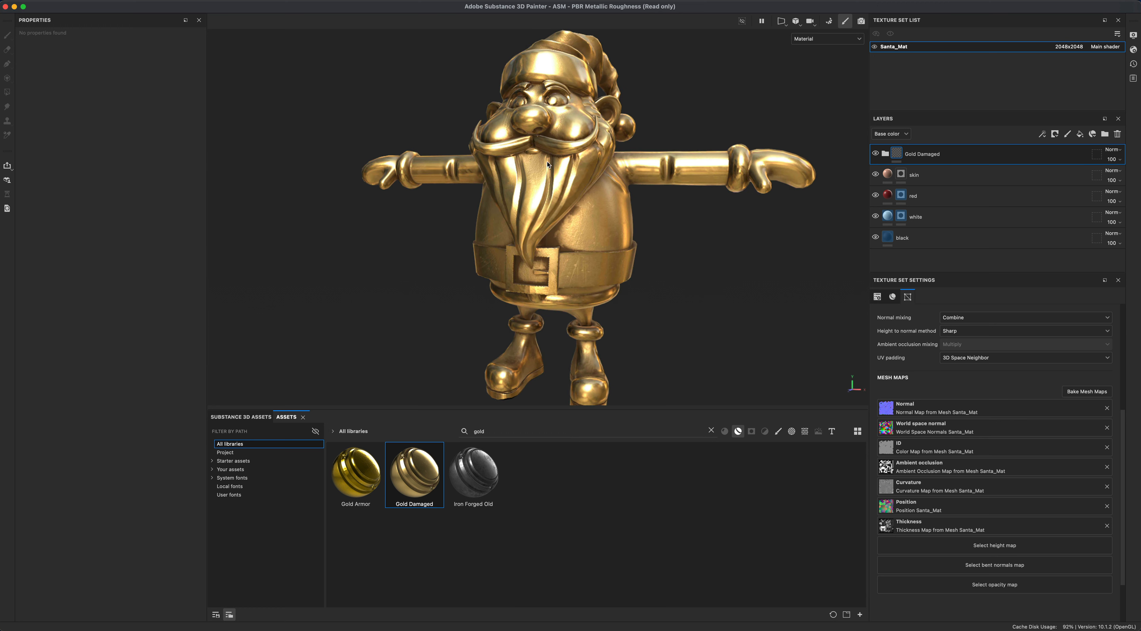
pyautogui.scroll(3, 688, 289)
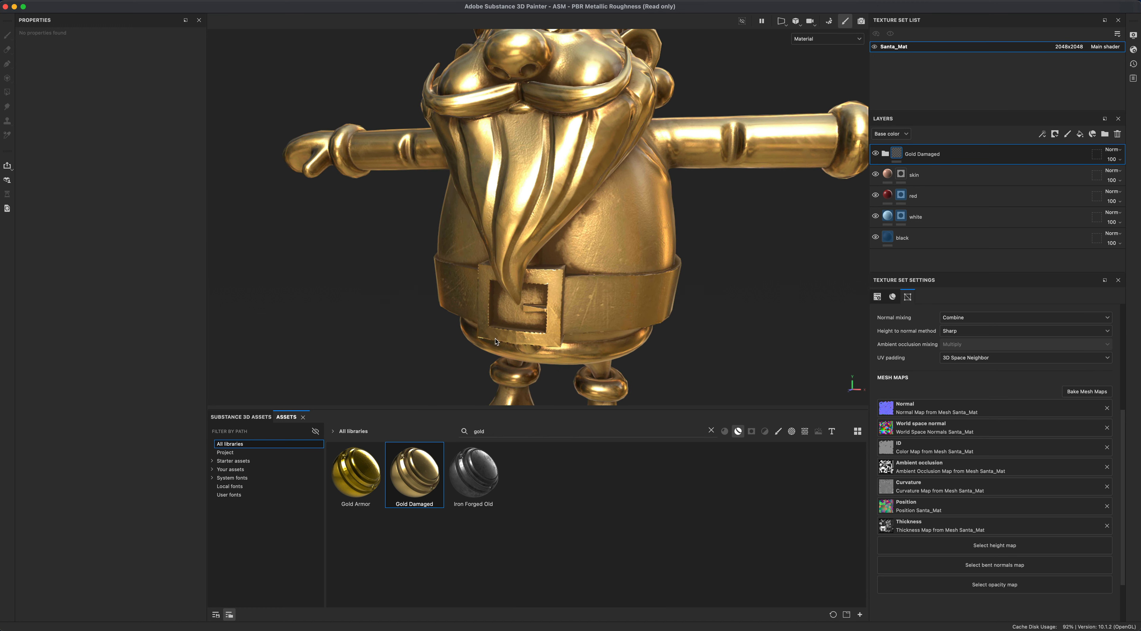
pyautogui.scroll(-5, 682, 334)
pyautogui.keyDown('alt'); pyautogui.moveTo(688, 315); pyautogui.dragTo(751, 324); pyautogui.keyUp('alt')
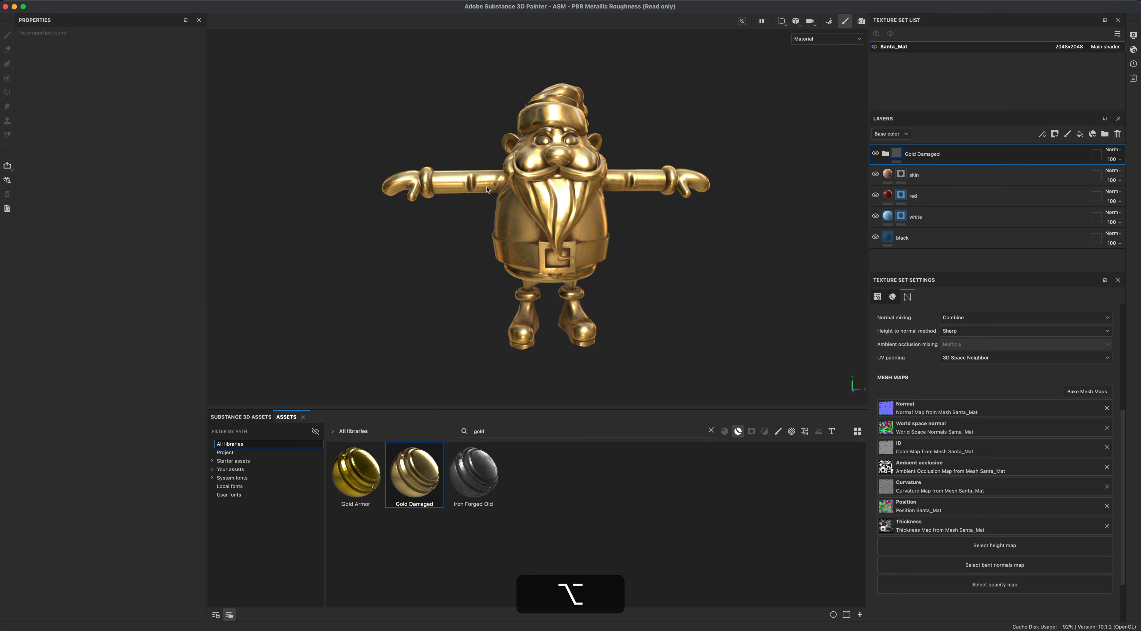
pyautogui.keyDown('alt'); pyautogui.moveTo(645, 264); pyautogui.dragTo(531, 266); pyautogui.keyUp('alt')
pyautogui.keyDown('alt'); pyautogui.moveTo(532, 266); pyautogui.dragTo(667, 312, button='right'); pyautogui.keyUp('alt')
pyautogui.keyDown('alt'); pyautogui.moveTo(667, 312); pyautogui.dragTo(467, 309); pyautogui.keyUp('alt')
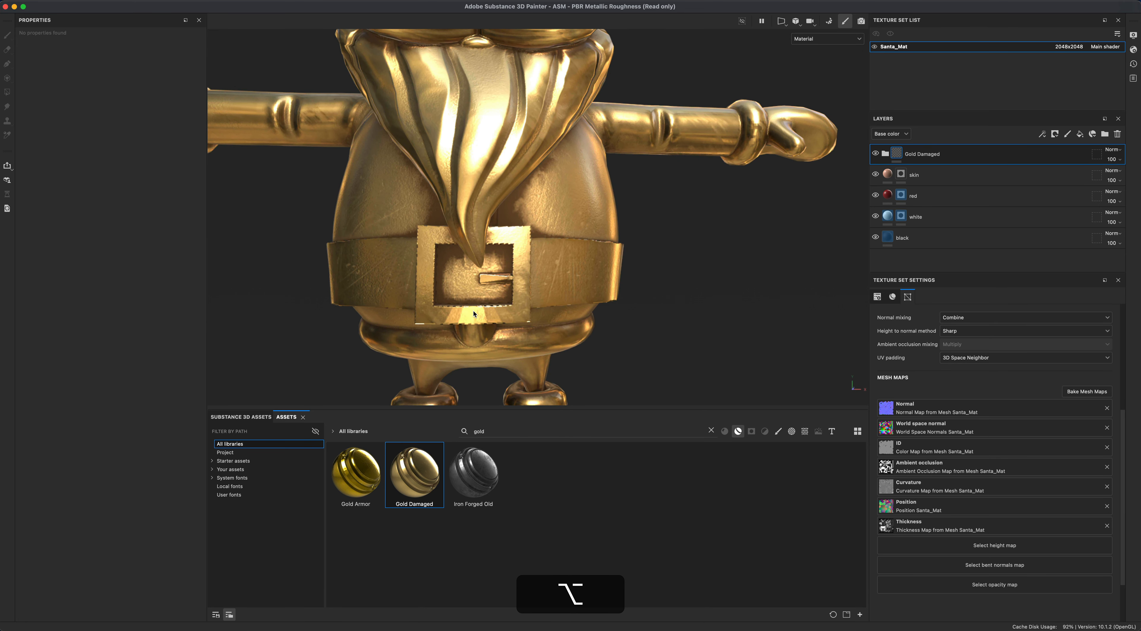
pyautogui.keyDown('alt'); pyautogui.moveTo(762, 323); pyautogui.dragTo(809, 319); pyautogui.keyUp('alt')
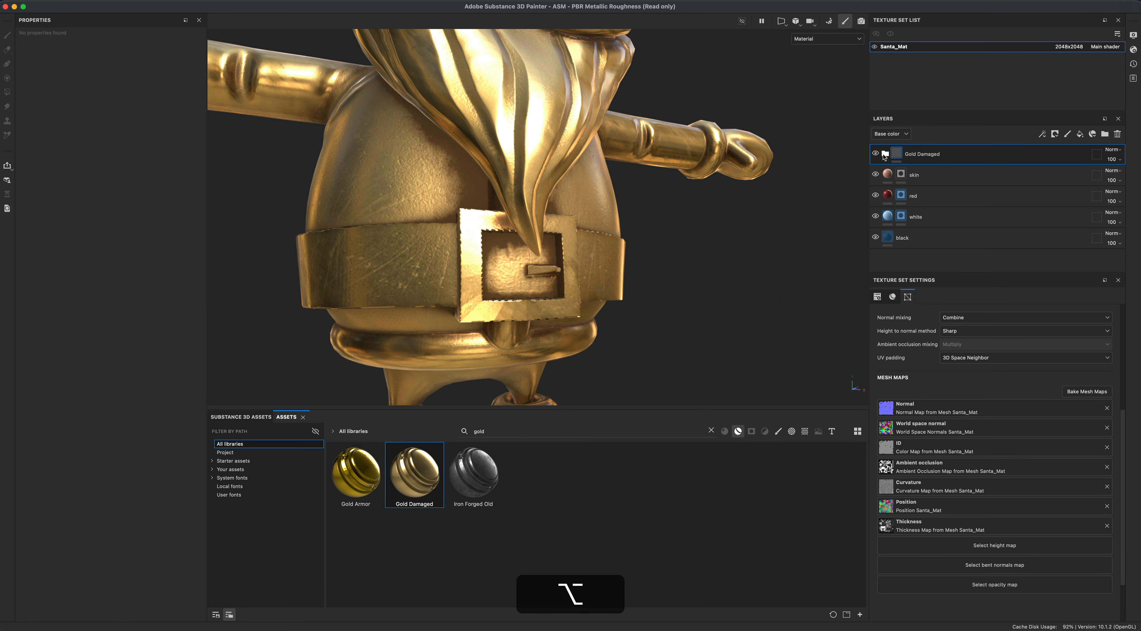
# - Expand the Gold Damaged folder and hide its Roughness Stains layer
pyautogui.keyDown('alt'); pyautogui.click(885, 153); pyautogui.keyUp('alt')
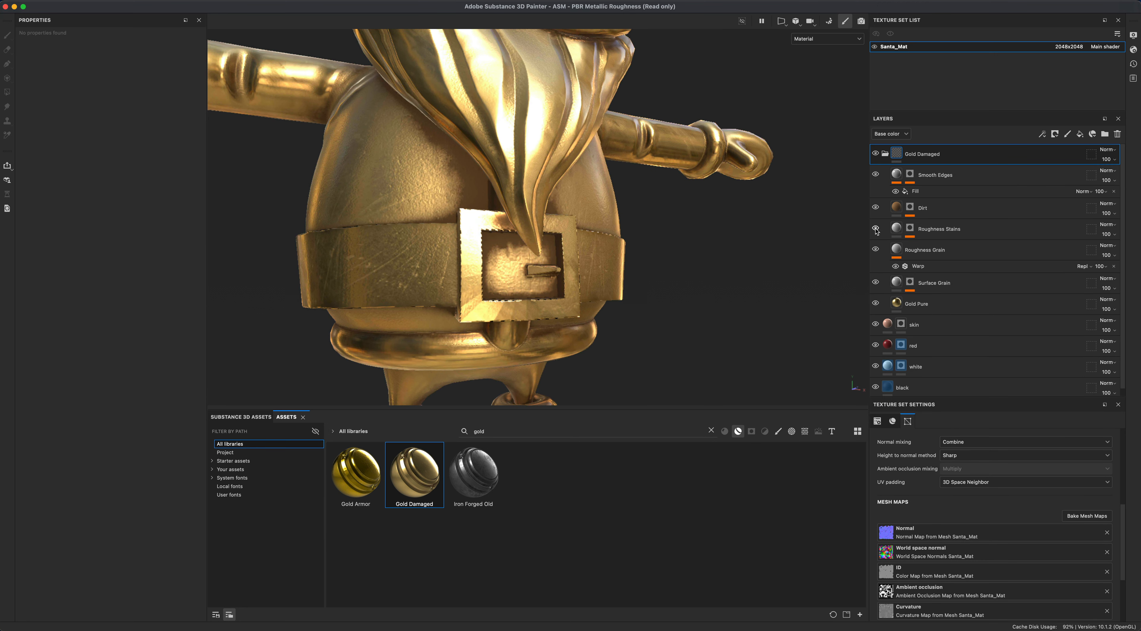
pyautogui.click(876, 229)
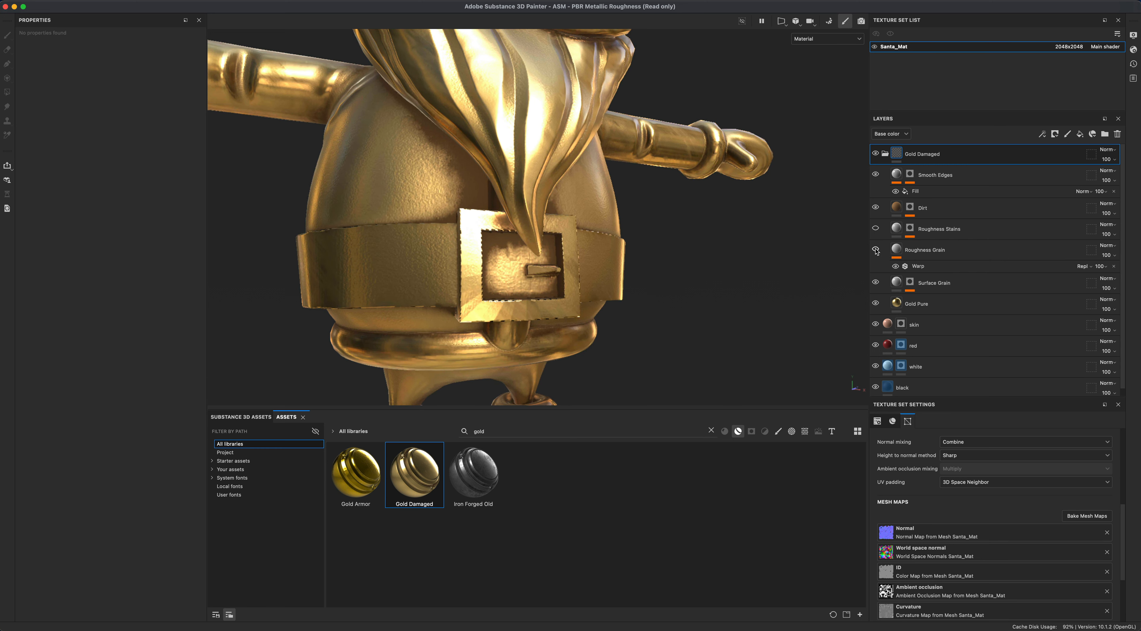
pyautogui.keyDown('alt'); pyautogui.moveTo(748, 271); pyautogui.dragTo(710, 272); pyautogui.keyUp('alt')
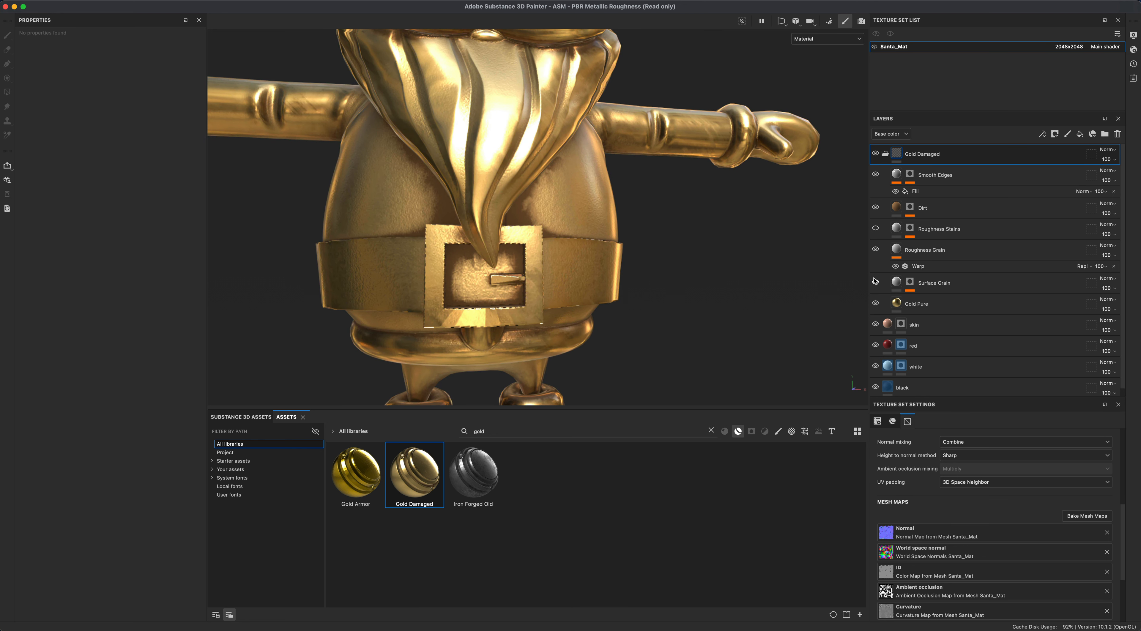
# - Toggle the Surface Grain layer's visibility to compare its effect on the gold surface
pyautogui.click(874, 281)
pyautogui.click(875, 281)
pyautogui.click(874, 281)
pyautogui.keyDown('alt'); pyautogui.moveTo(720, 282); pyautogui.dragTo(780, 288); pyautogui.keyUp('alt')
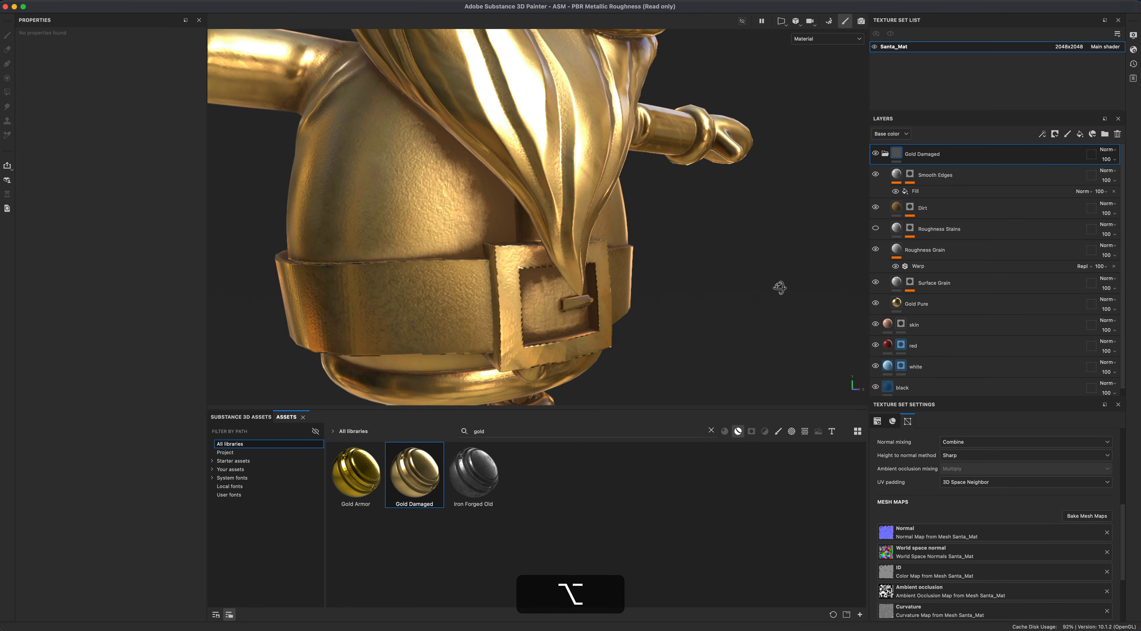
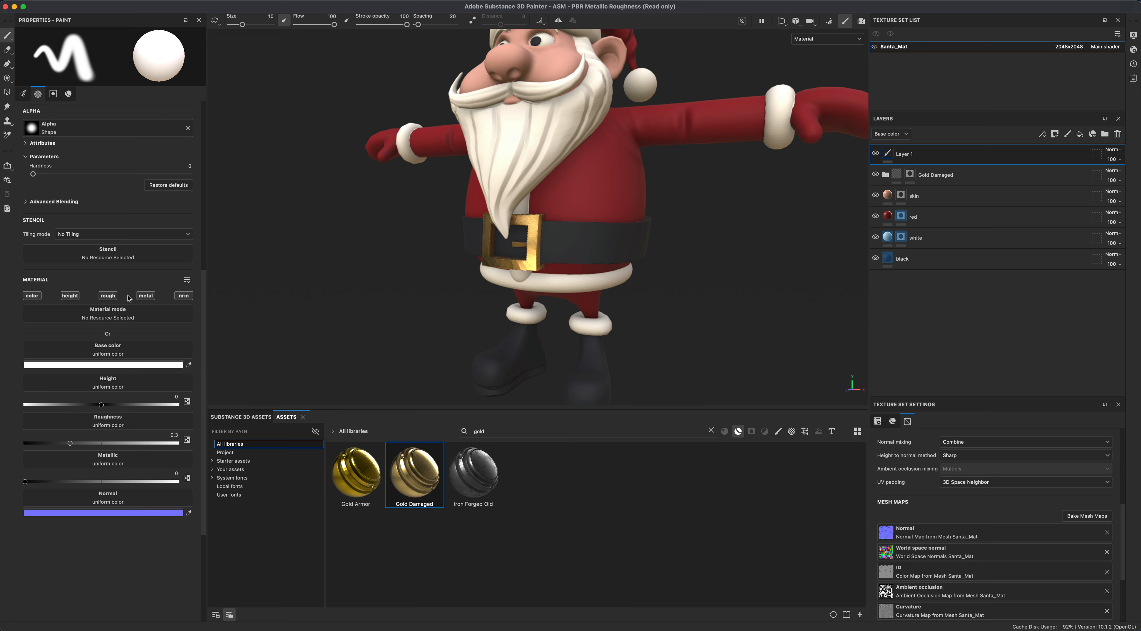
# - Restrict the paint layer's material to the height and normal channels and set height to about 0.75
pyautogui.click(70, 297)
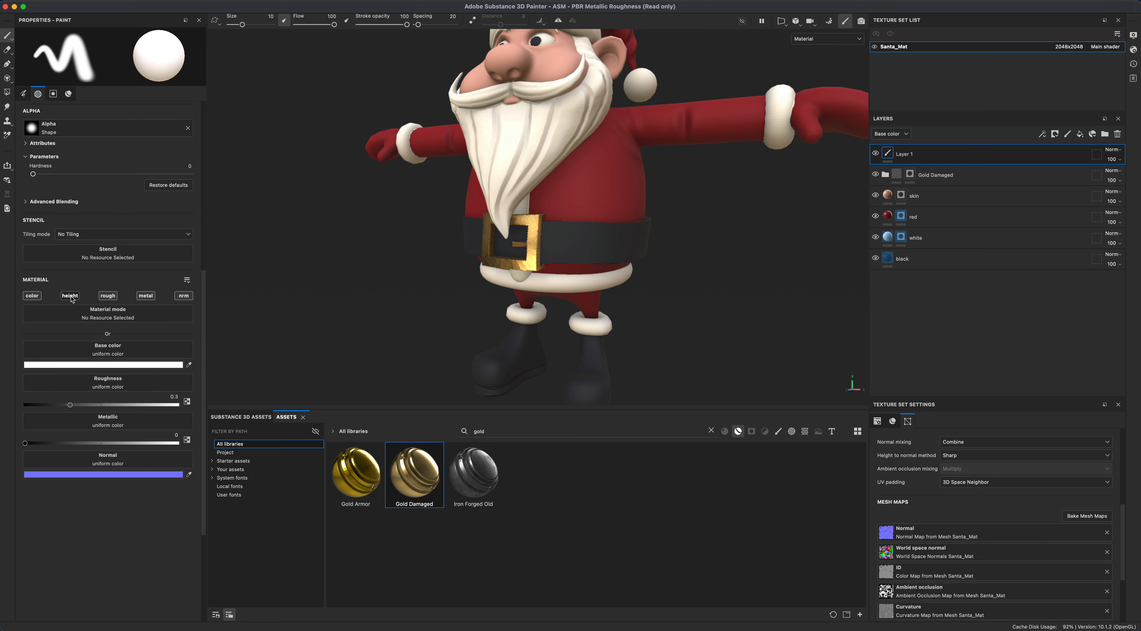
pyautogui.click(70, 296)
pyautogui.keyDown('alt'); pyautogui.click(72, 298); pyautogui.keyUp('alt')
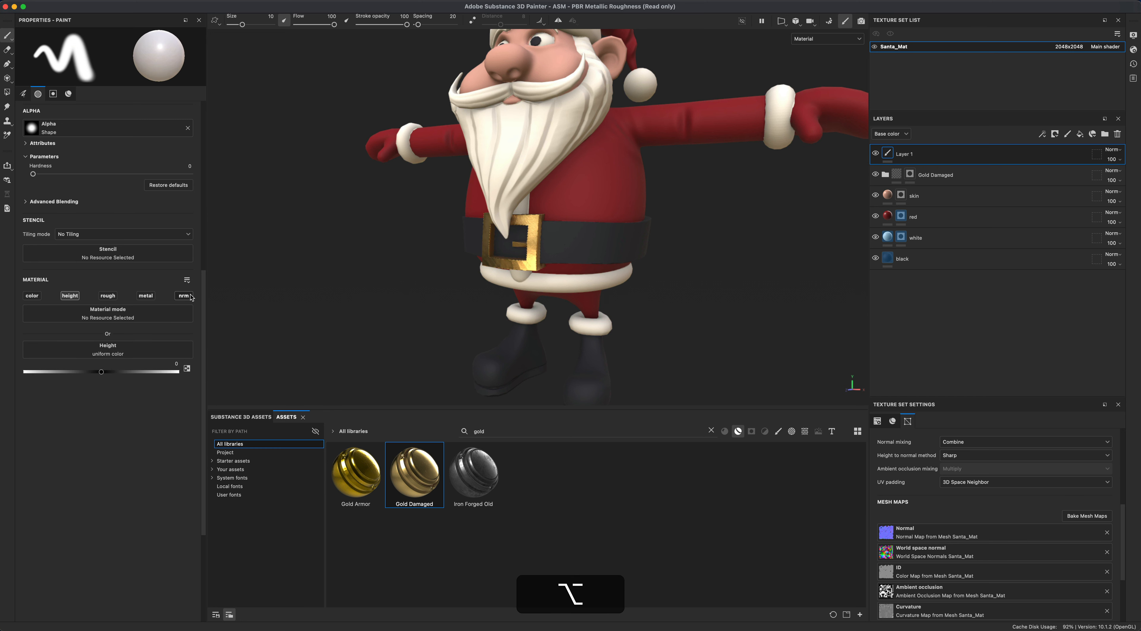
pyautogui.click(183, 295)
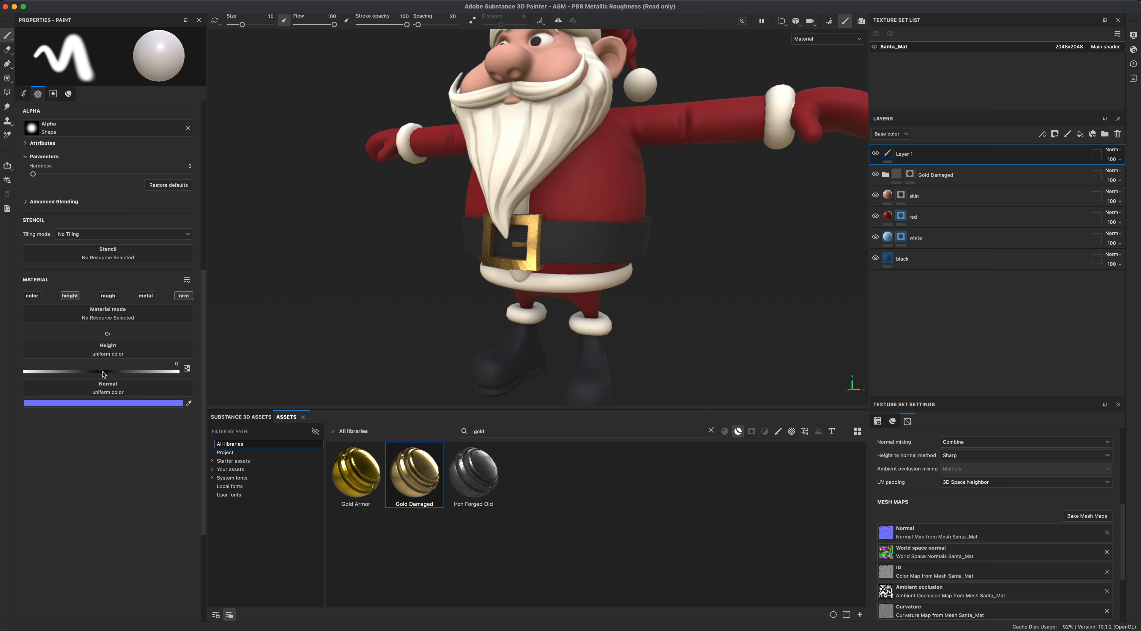
pyautogui.moveTo(103, 373); pyautogui.dragTo(162, 377)
# - Clear the asset search, show brushes, pick the Basic Soft brush and set its size to about 5.5
pyautogui.click(711, 430)
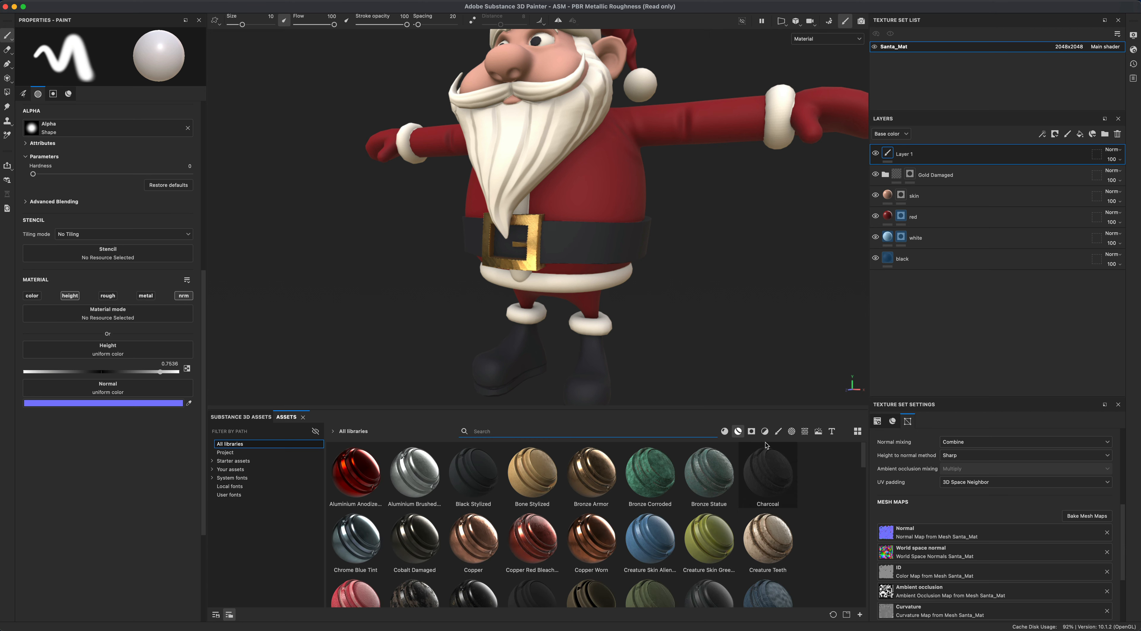
pyautogui.click(778, 433)
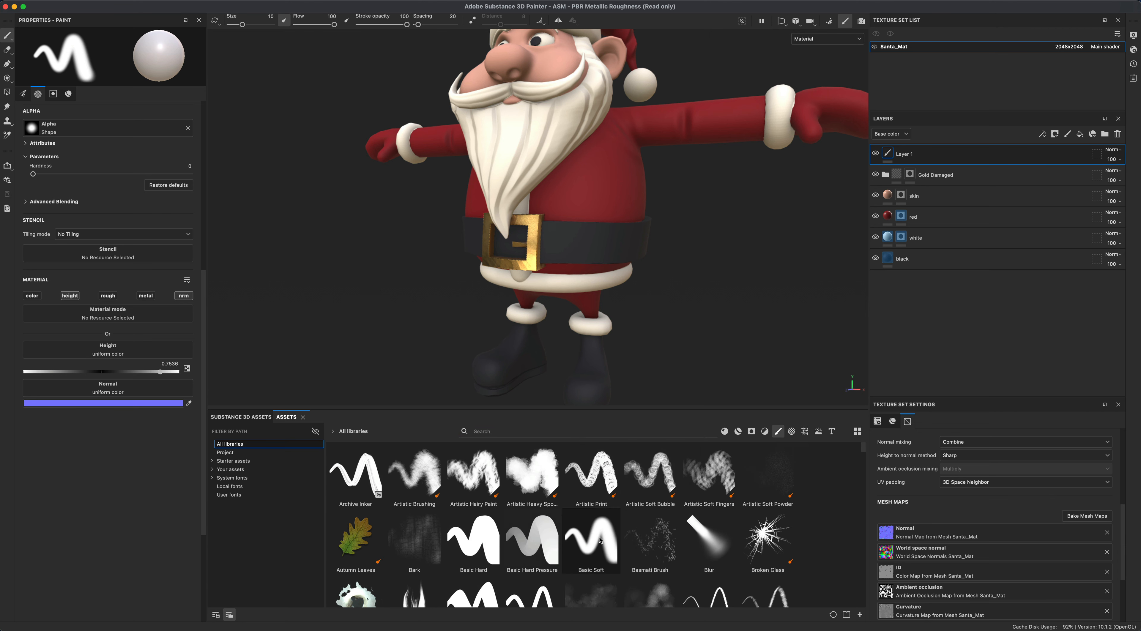
pyautogui.moveTo(487, 540)
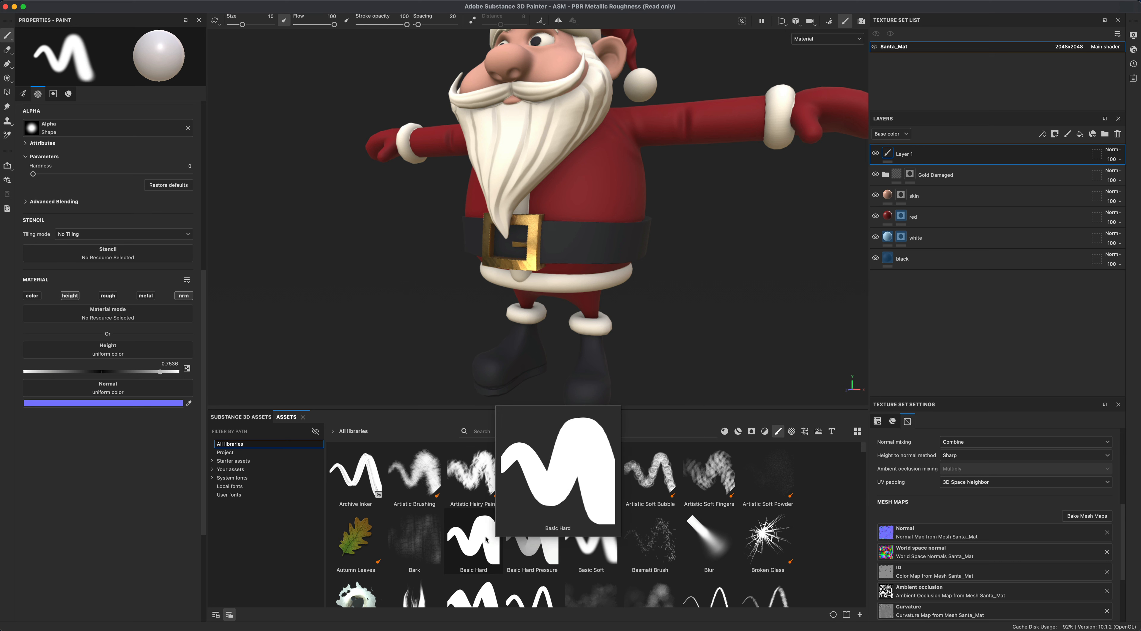
pyautogui.click(591, 540)
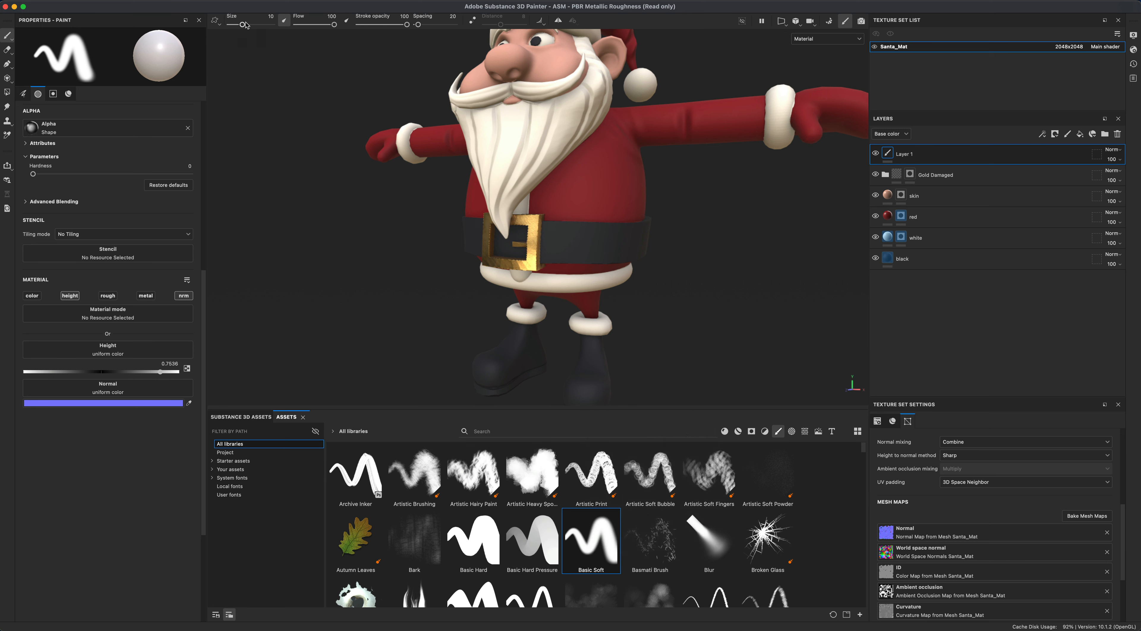
pyautogui.moveTo(243, 25); pyautogui.dragTo(237, 25)
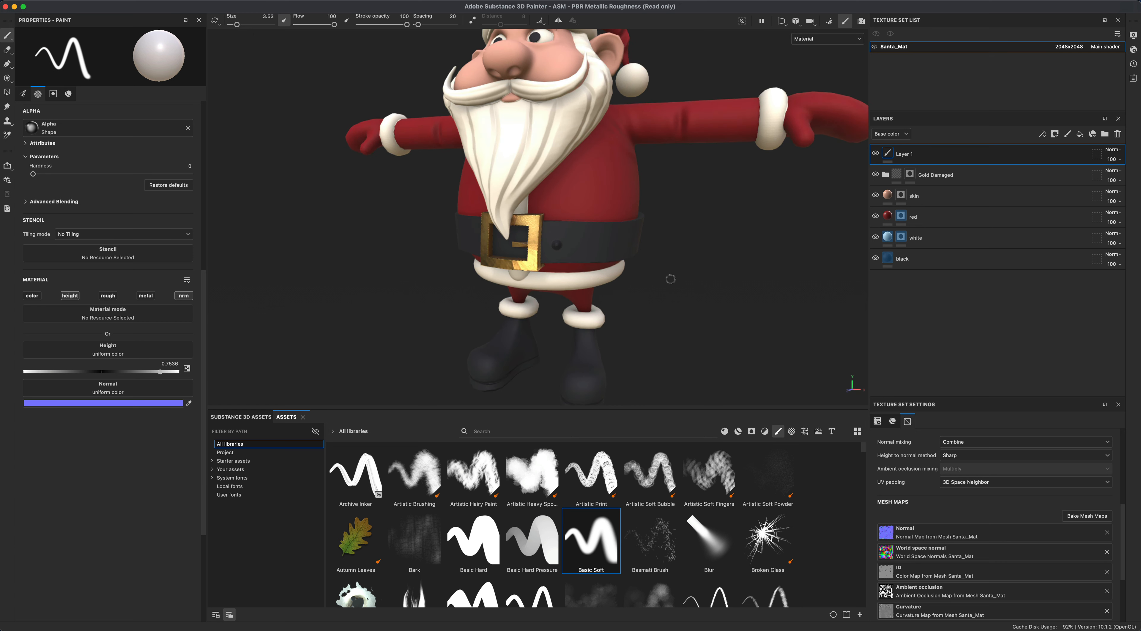
# - Paint a raised test stroke on the belt and undo it
pyautogui.keyDown('alt'); pyautogui.moveTo(670, 279); pyautogui.dragTo(714, 301); pyautogui.keyUp('alt')
pyautogui.scroll(3, 724, 293)
pyautogui.press('super+z')
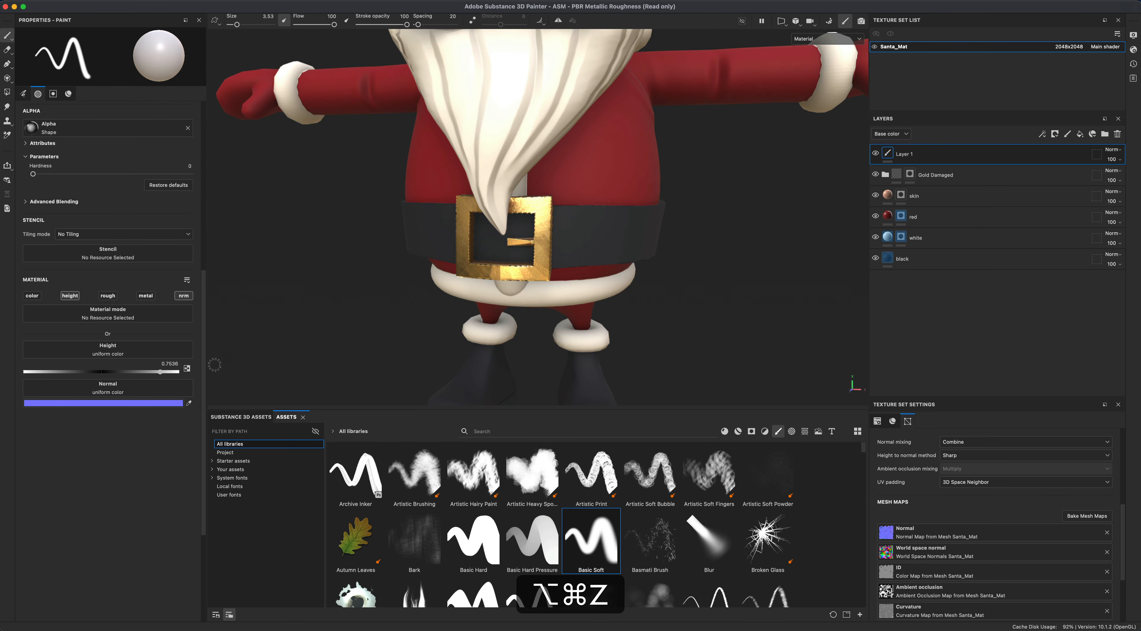
# - Set the height to about -0.58 and paint dents into the belt beside the buckle
pyautogui.moveTo(160, 372); pyautogui.dragTo(57, 371)
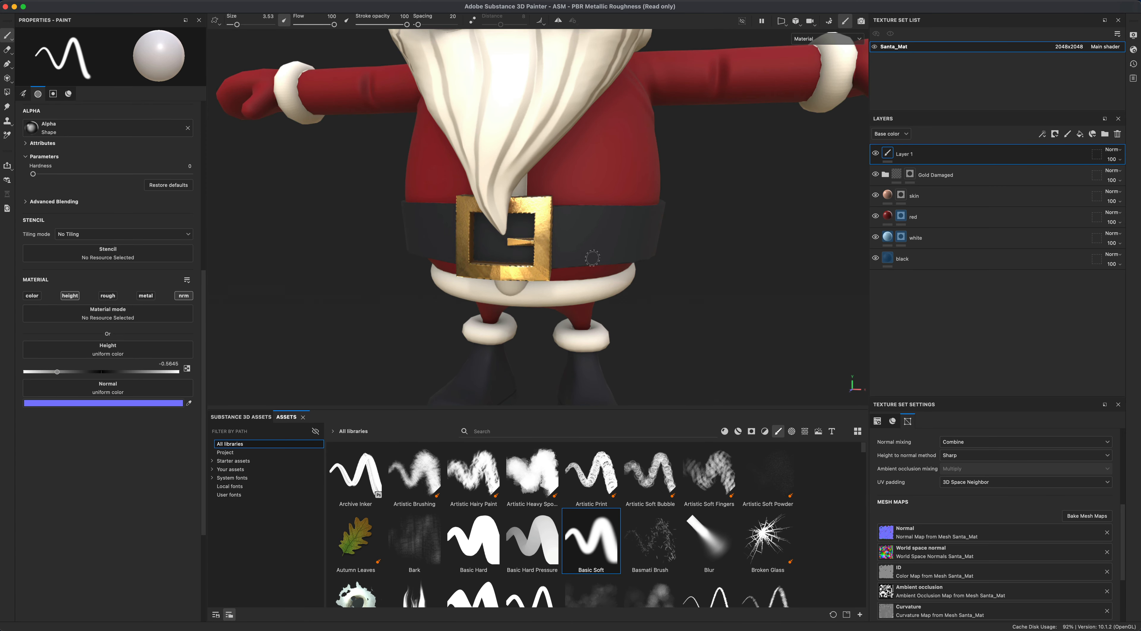
pyautogui.keyDown('alt'); pyautogui.moveTo(747, 285); pyautogui.dragTo(766, 299); pyautogui.keyUp('alt')
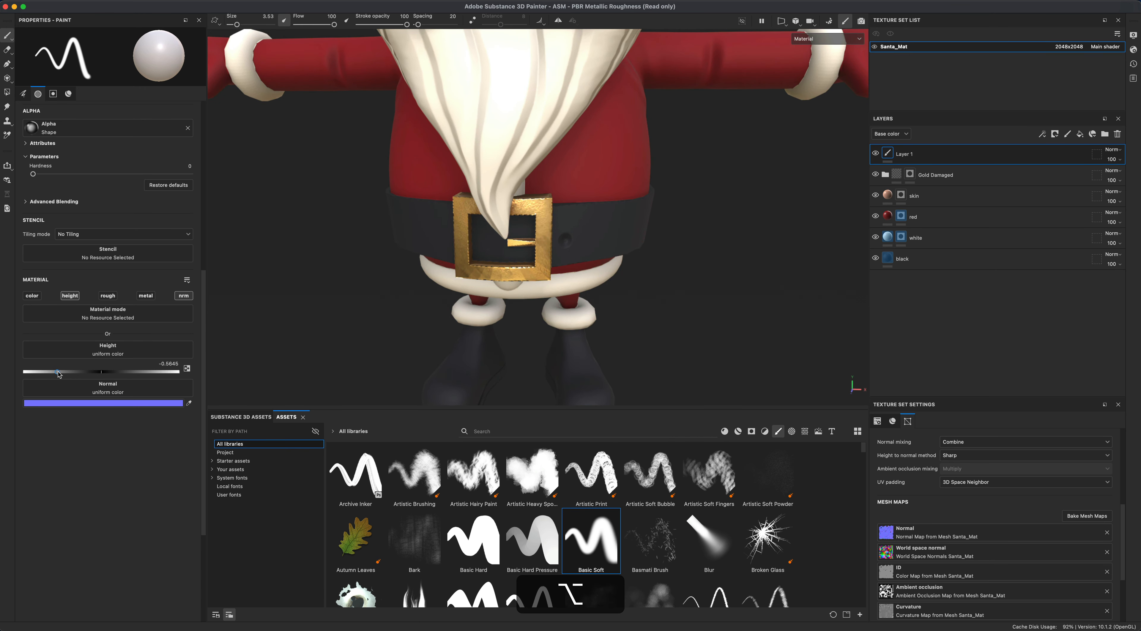
# - Set the height to about 0.58, paint on the belt, and undo that stroke
pyautogui.moveTo(58, 372); pyautogui.dragTo(148, 372)
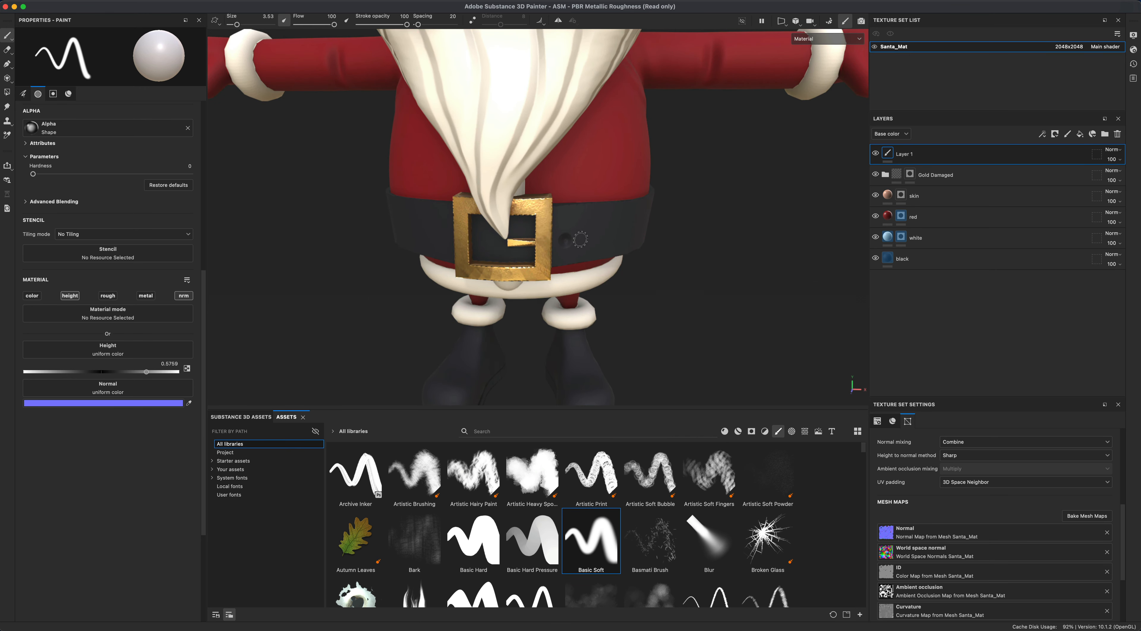
pyautogui.keyDown('alt'); pyautogui.moveTo(675, 364); pyautogui.dragTo(666, 270); pyautogui.keyUp('alt')
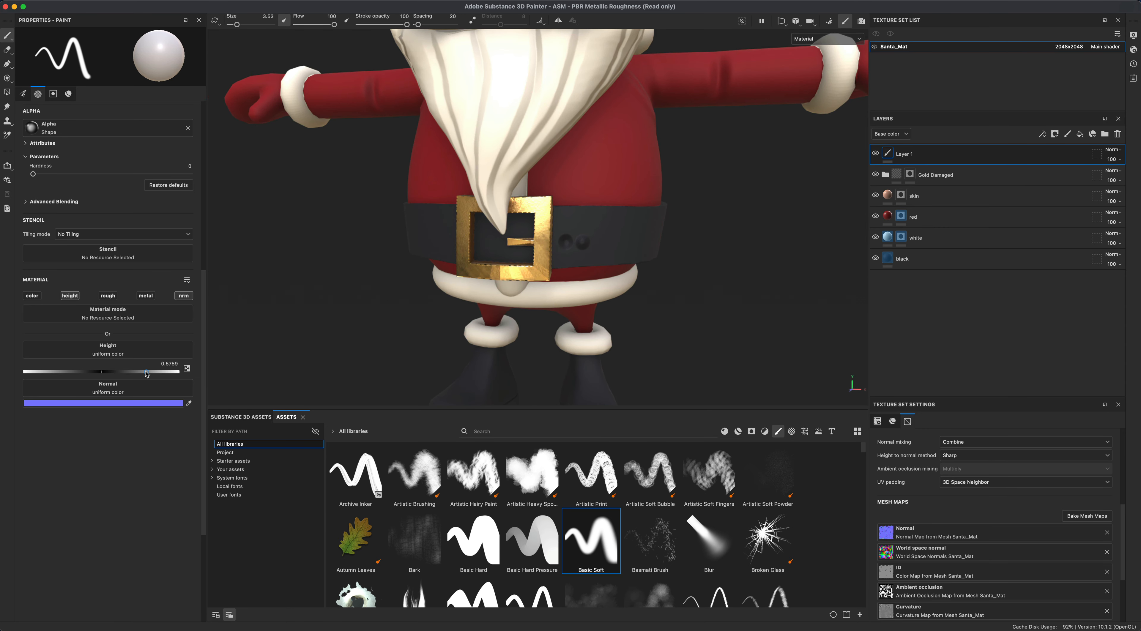
pyautogui.press('super+z')
# - Set the height to about -0.81 and dab a small hole into the belt next to the buckle
pyautogui.moveTo(147, 374); pyautogui.dragTo(38, 375)
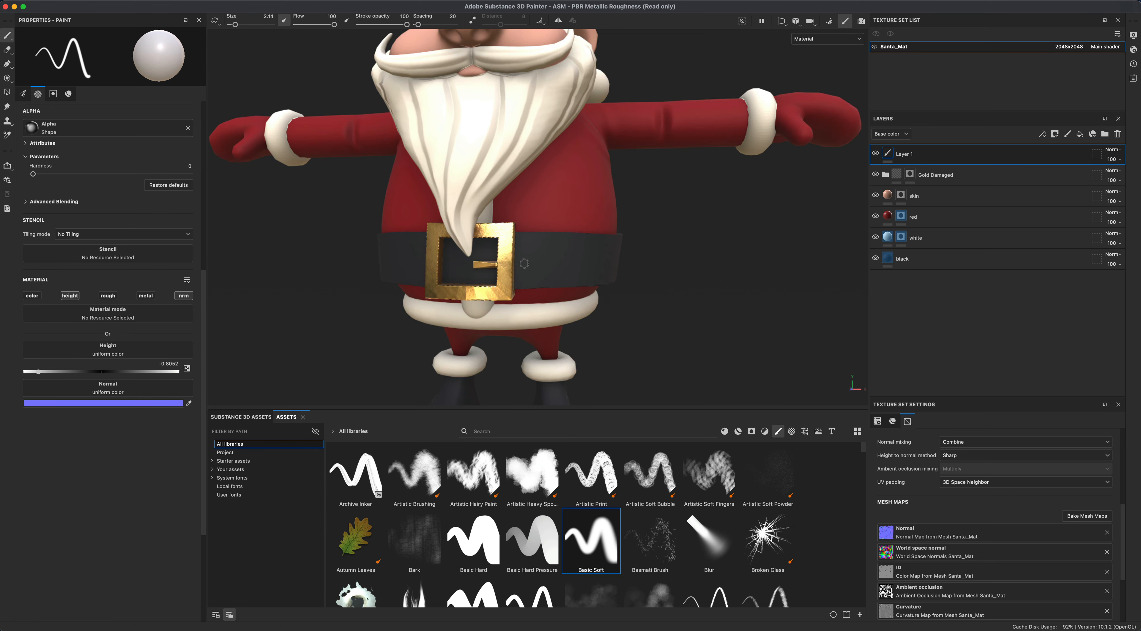
pyautogui.click(524, 263)
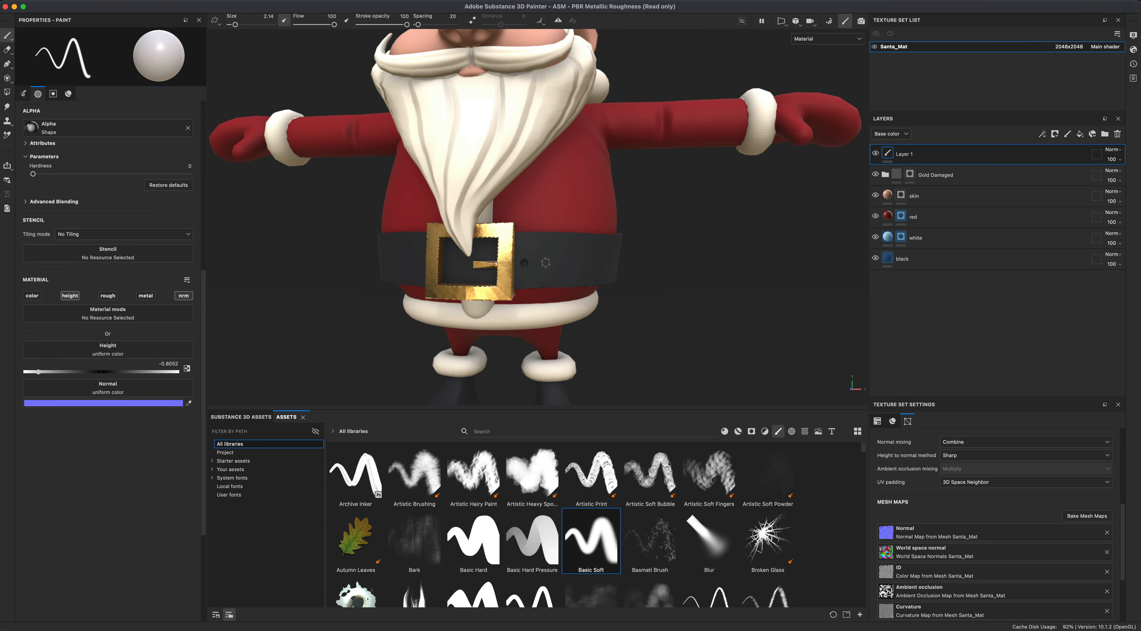
pyautogui.scroll(-8, 725, 349)
pyautogui.keyDown('alt'); pyautogui.moveTo(724, 349); pyautogui.dragTo(661, 317); pyautogui.keyUp('alt')
pyautogui.scroll(3, 660, 317)
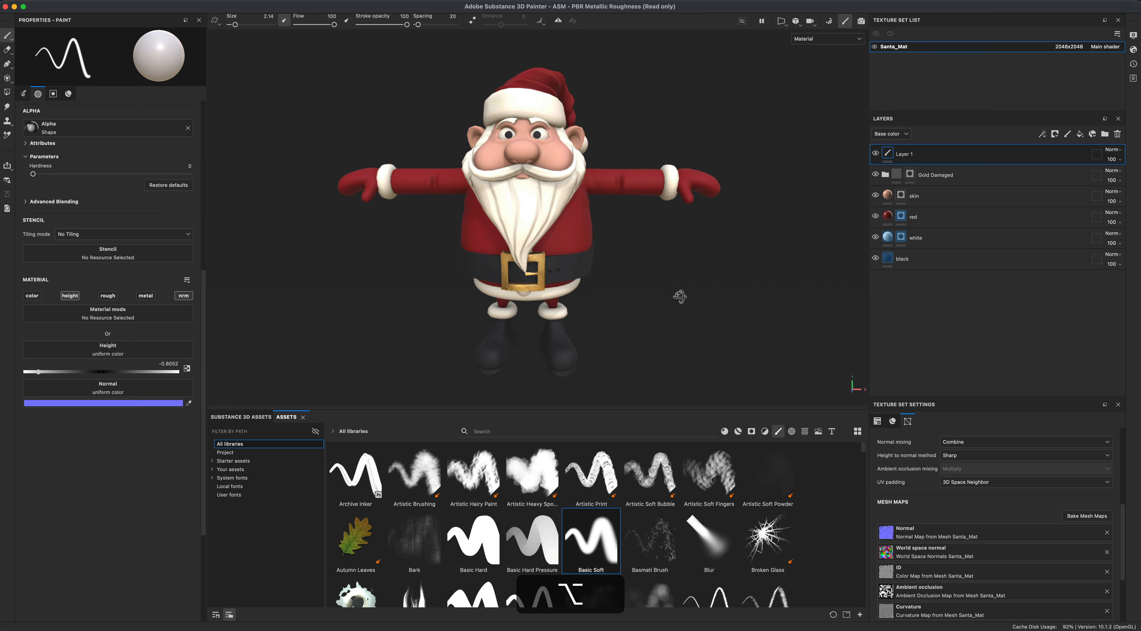
# - Add a new fill layer and limit it to the color channel only
pyautogui.click(1080, 134)
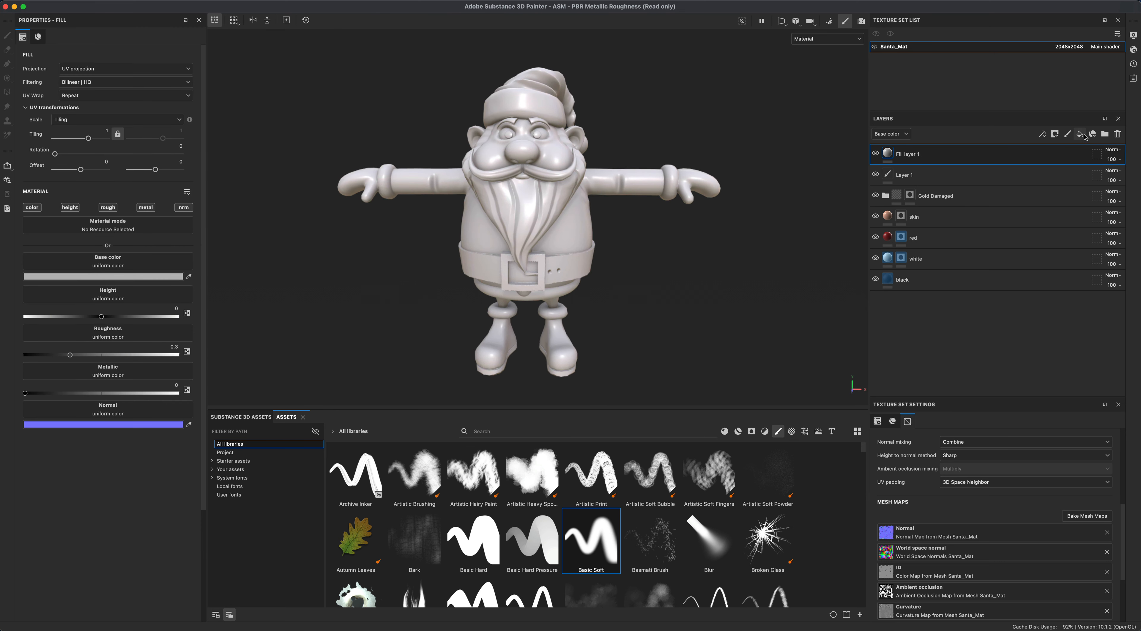
pyautogui.keyDown('alt'); pyautogui.click(38, 208); pyautogui.keyUp('alt')
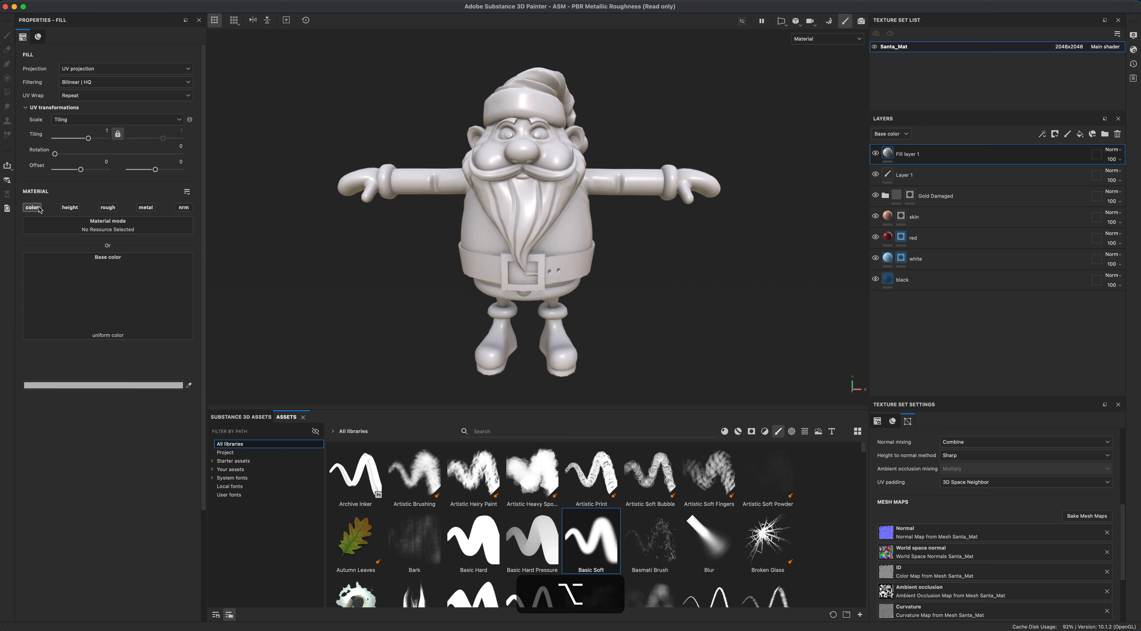
# - Add a filter to the fill layer and choose Baked Lighting Stylized
pyautogui.rightClick(910, 156)
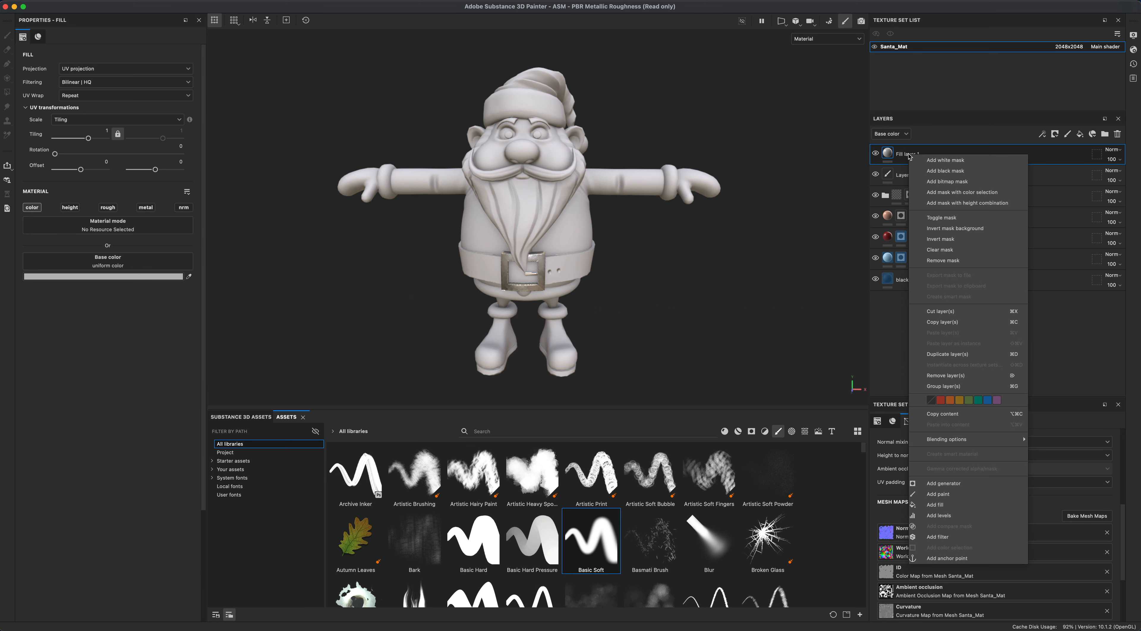
pyautogui.click(953, 537)
pyautogui.press('alt')
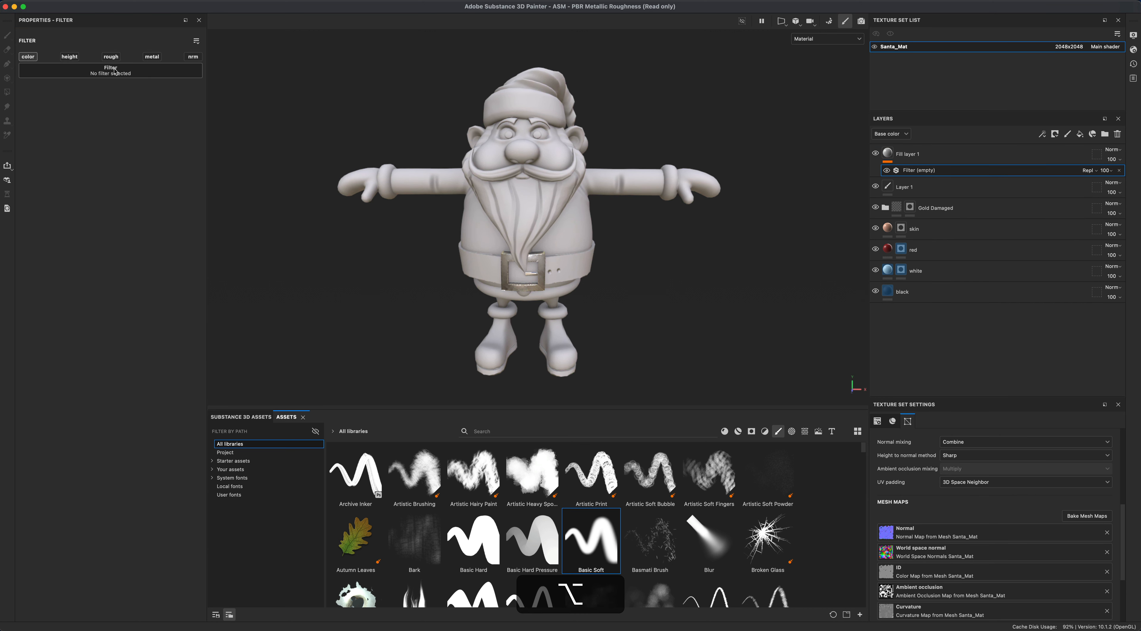
pyautogui.click(149, 72)
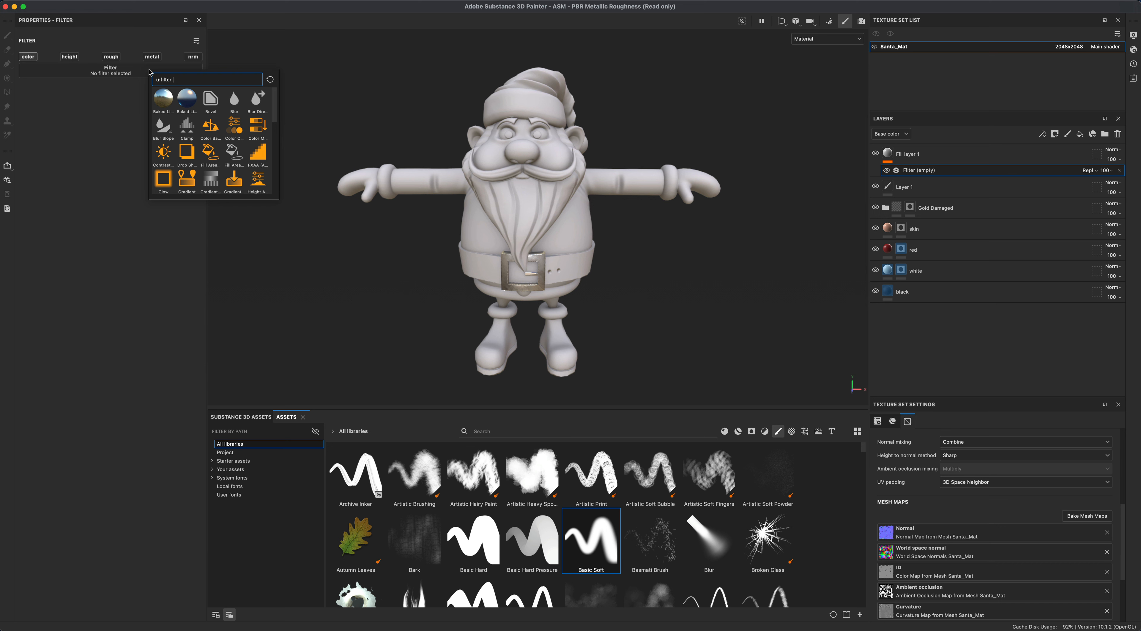
pyautogui.moveTo(189, 102)
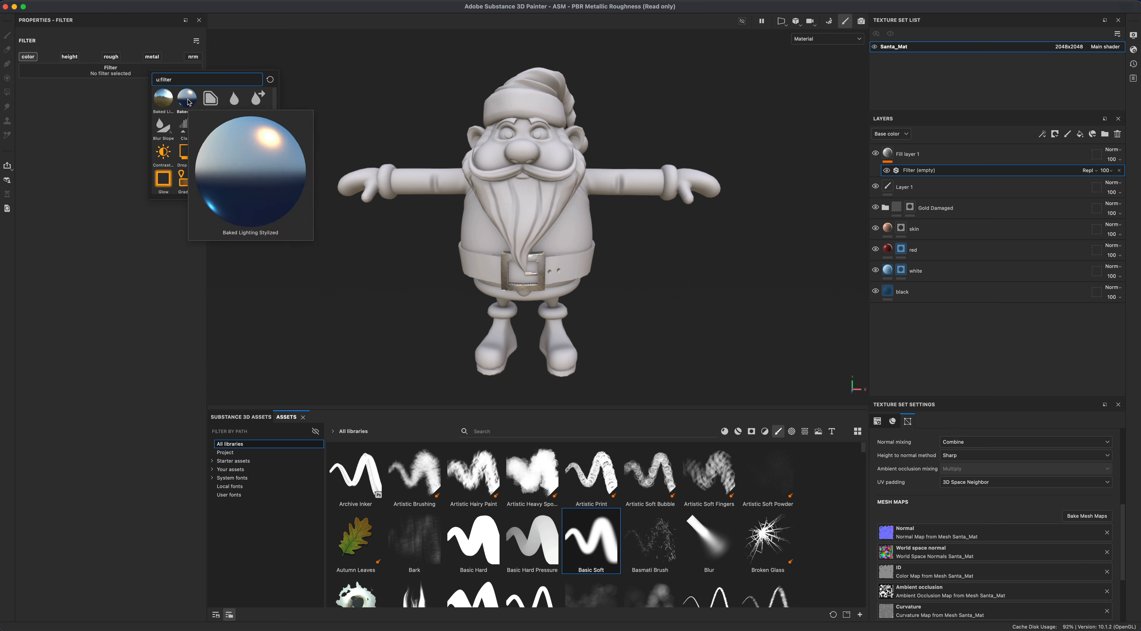
pyautogui.click(189, 103)
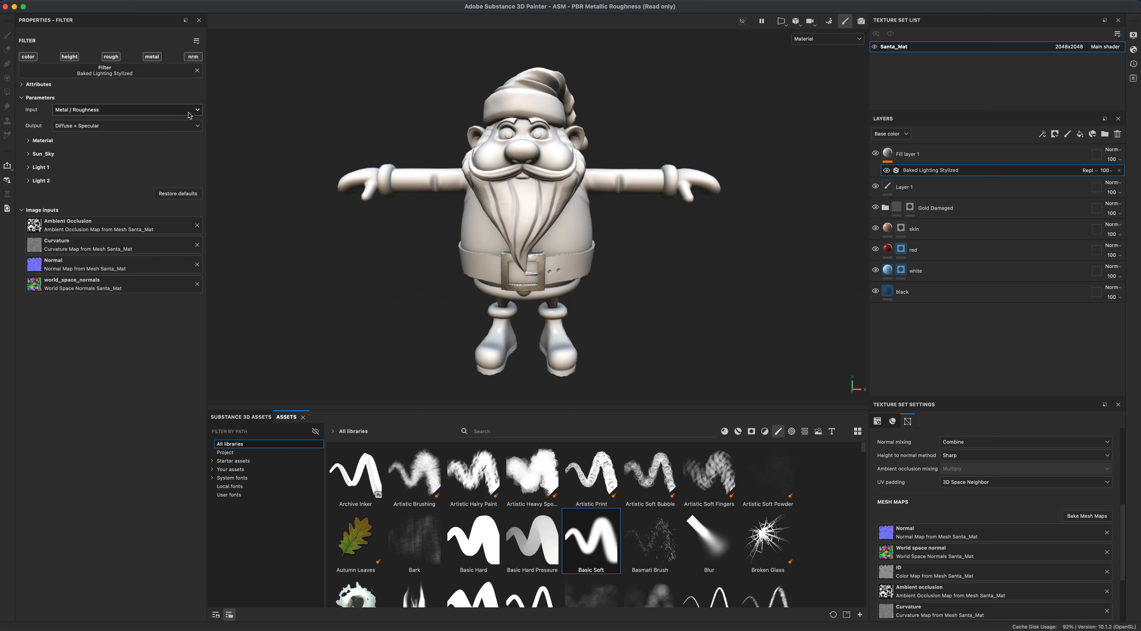
# - Set the filter's Sun Horizontal Angle to 333 and Sun Vertical Angle to 68
pyautogui.click(40, 154)
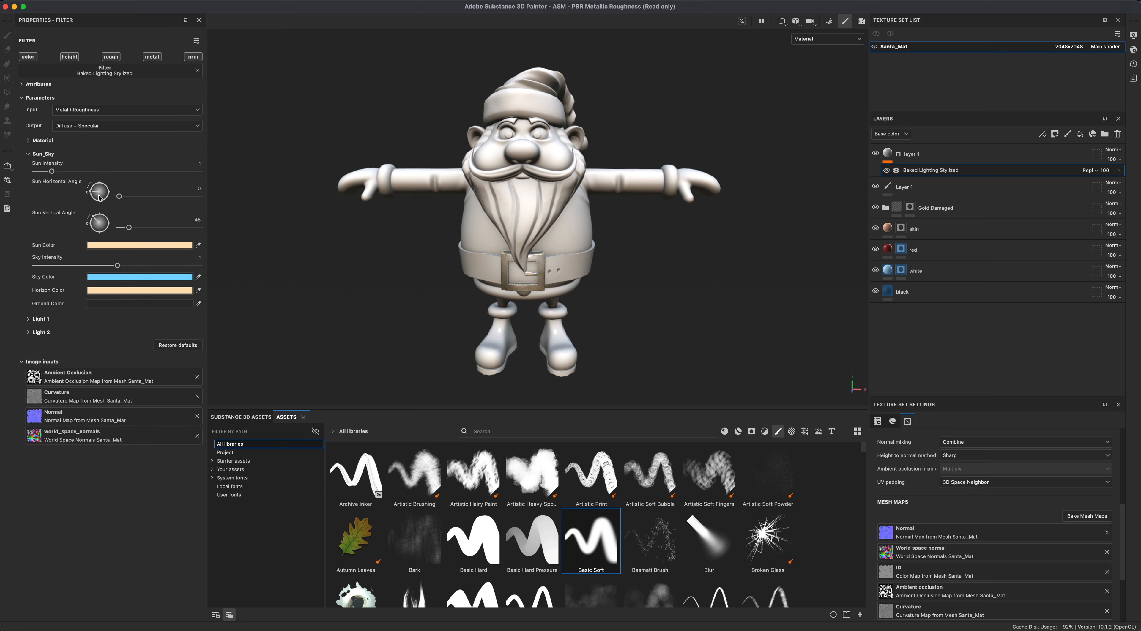
pyautogui.moveTo(99, 198); pyautogui.dragTo(101, 204)
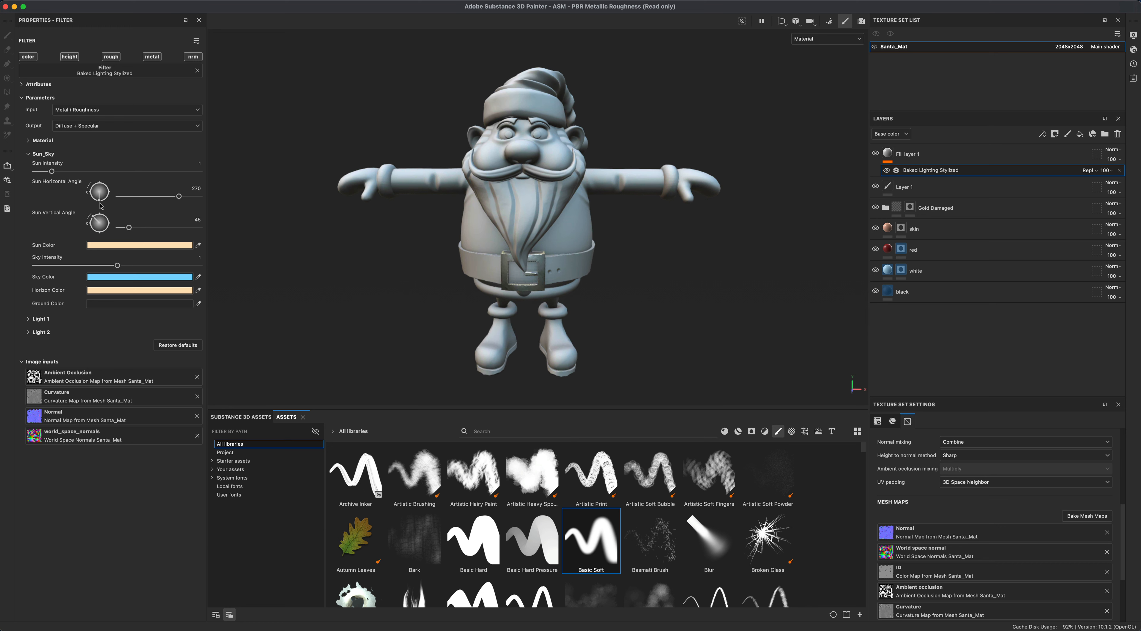
pyautogui.click(101, 233)
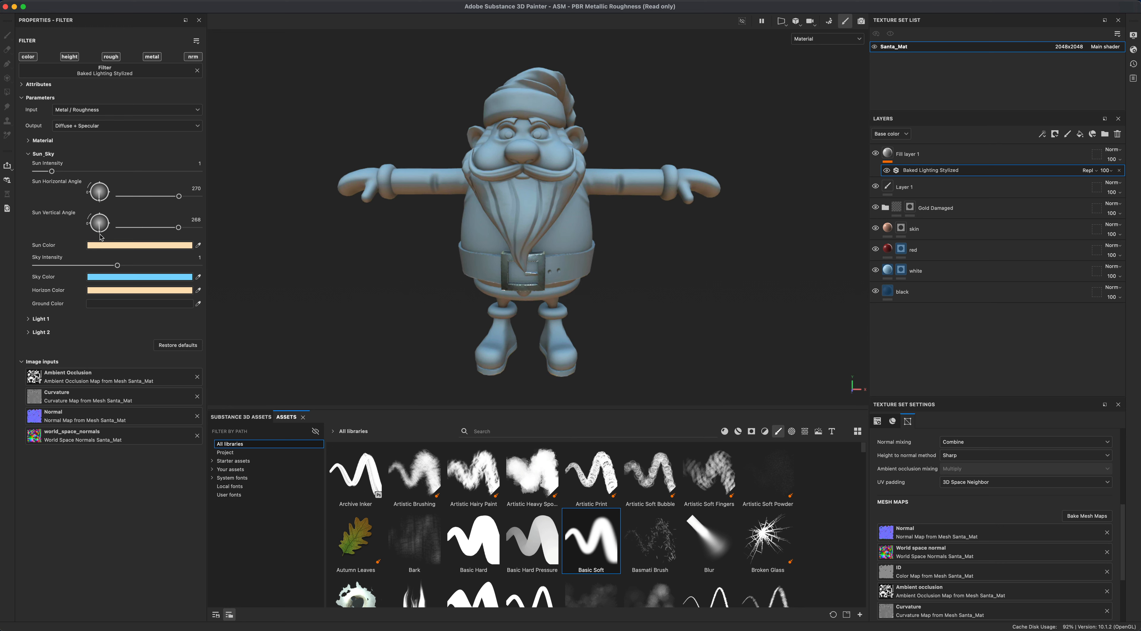
pyautogui.moveTo(704, 286)
pyautogui.keyDown('alt'); pyautogui.mouseDown()
pyautogui.moveTo(673, 295)
pyautogui.moveTo(693, 295)
pyautogui.mouseUp(); pyautogui.keyUp('alt')
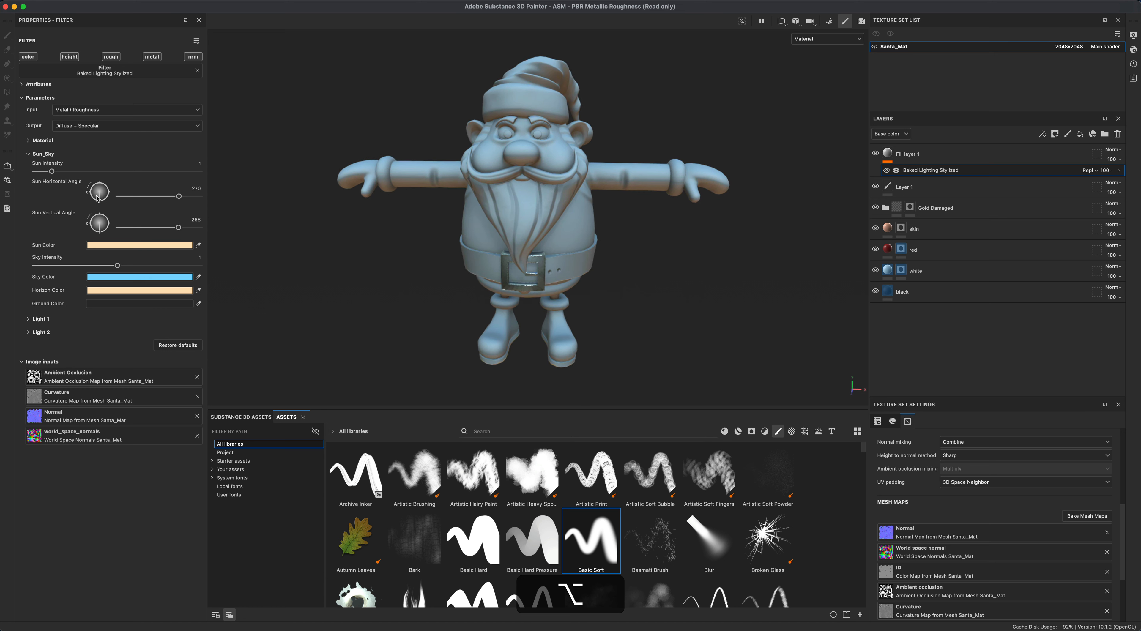
pyautogui.moveTo(98, 199)
pyautogui.mouseDown()
pyautogui.moveTo(96, 228)
pyautogui.moveTo(88, 206)
pyautogui.moveTo(109, 203)
pyautogui.moveTo(98, 178)
pyautogui.moveTo(96, 213)
pyautogui.mouseUp()
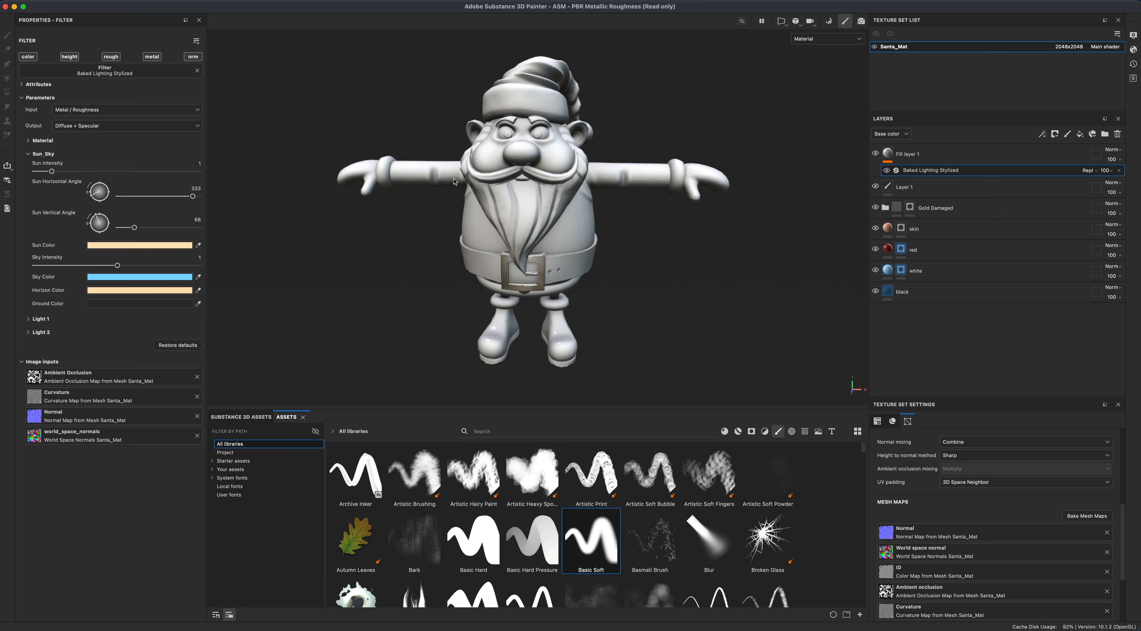
# - Switch the filter output to Diffuse only and back to Diffuse + Specular to compare the lighting
pyautogui.keyDown('alt'); pyautogui.moveTo(396, 188); pyautogui.dragTo(406, 237); pyautogui.keyUp('alt')
pyautogui.keyDown('alt'); pyautogui.moveTo(462, 317); pyautogui.dragTo(484, 353); pyautogui.keyUp('alt')
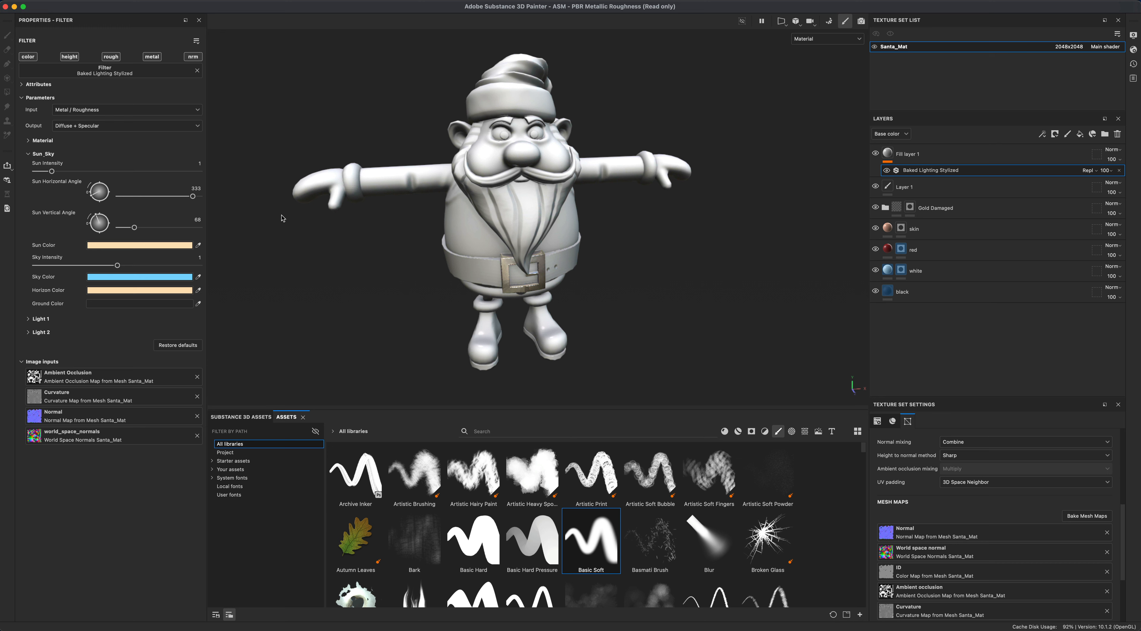
pyautogui.click(98, 129)
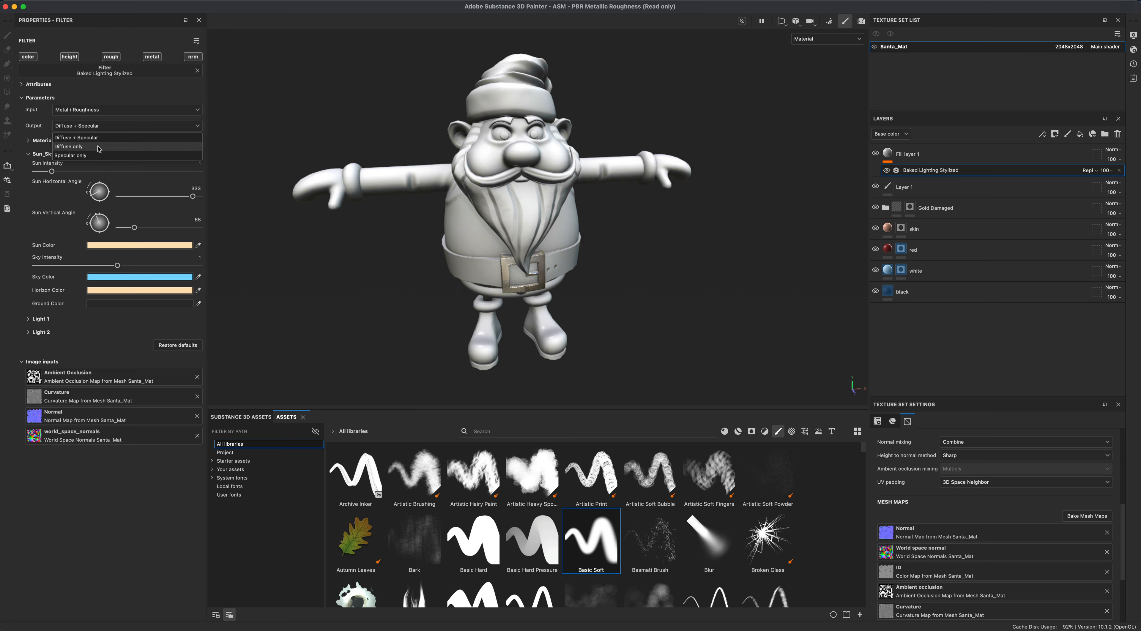
pyautogui.click(99, 147)
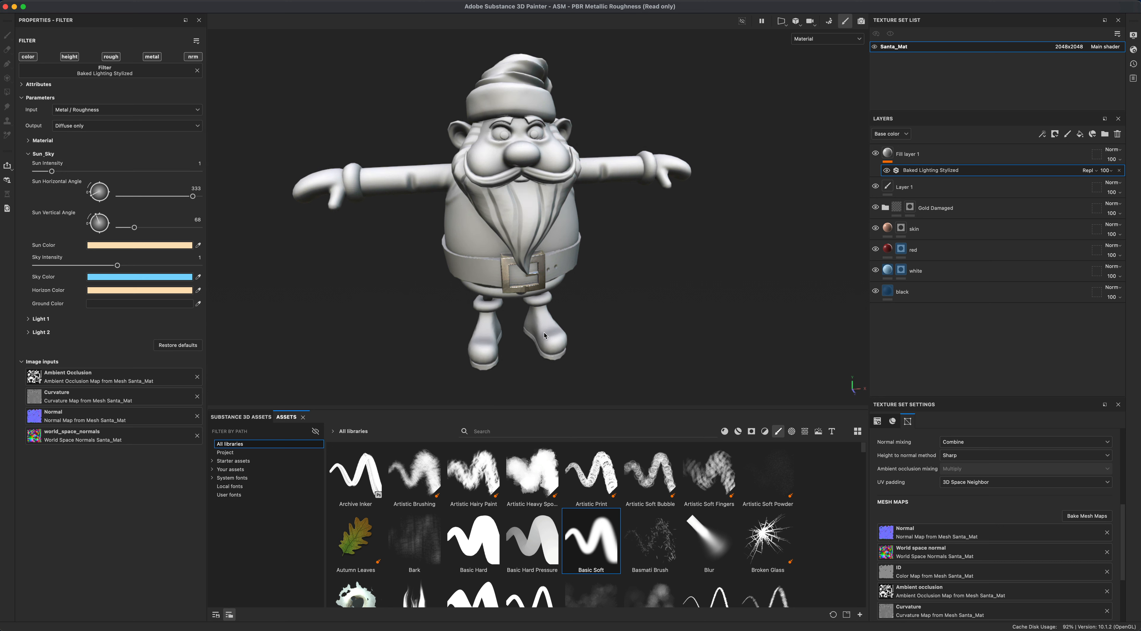
pyautogui.click(124, 127)
pyautogui.click(123, 138)
# - Orbit around the model to inspect the baked lighting effect
pyautogui.keyDown('alt'); pyautogui.moveTo(657, 345); pyautogui.dragTo(625, 313); pyautogui.keyUp('alt')
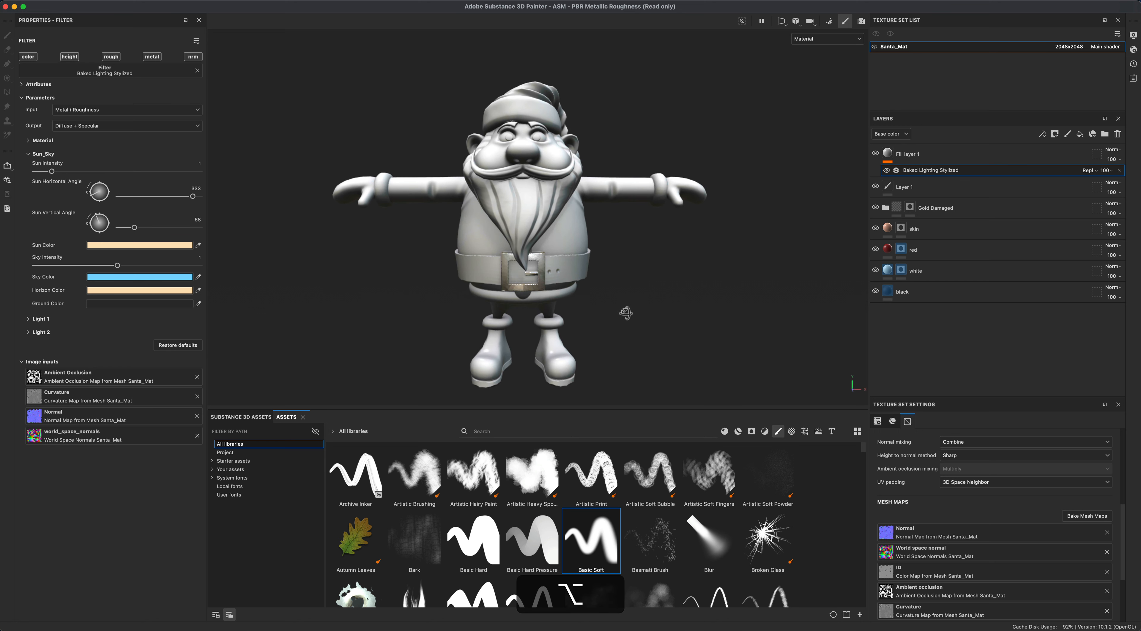
pyautogui.keyDown('alt'); pyautogui.moveTo(703, 308); pyautogui.dragTo(709, 304, button='middle'); pyautogui.keyUp('alt')
pyautogui.keyDown('alt'); pyautogui.moveTo(706, 309); pyautogui.dragTo(699, 304); pyautogui.keyUp('alt')
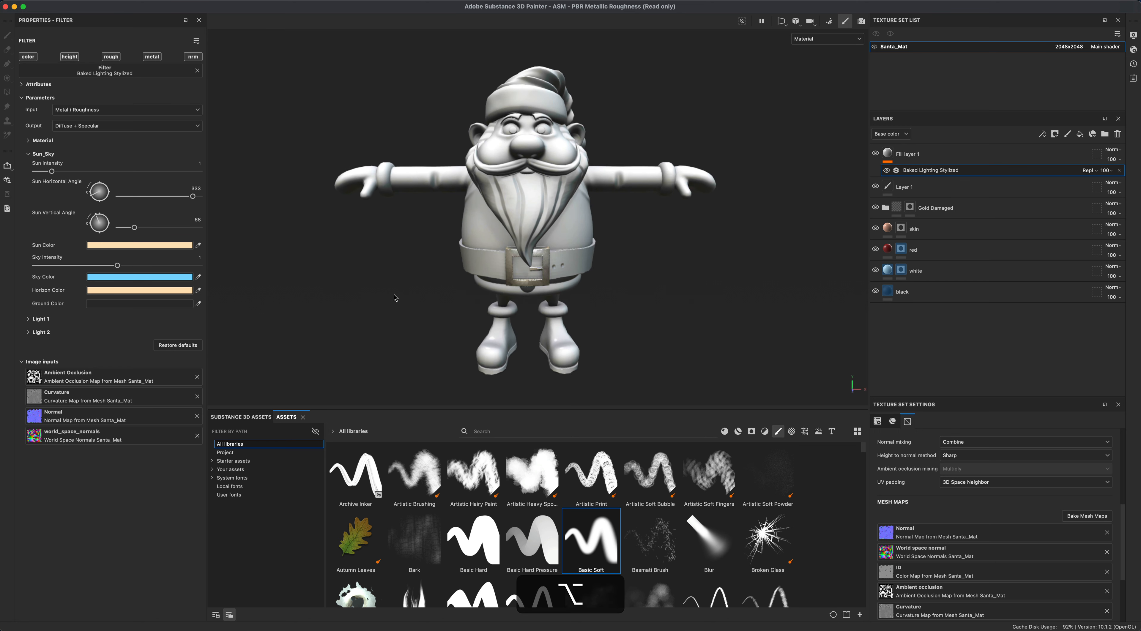
pyautogui.keyDown('alt'); pyautogui.moveTo(334, 284); pyautogui.dragTo(387, 239); pyautogui.keyUp('alt')
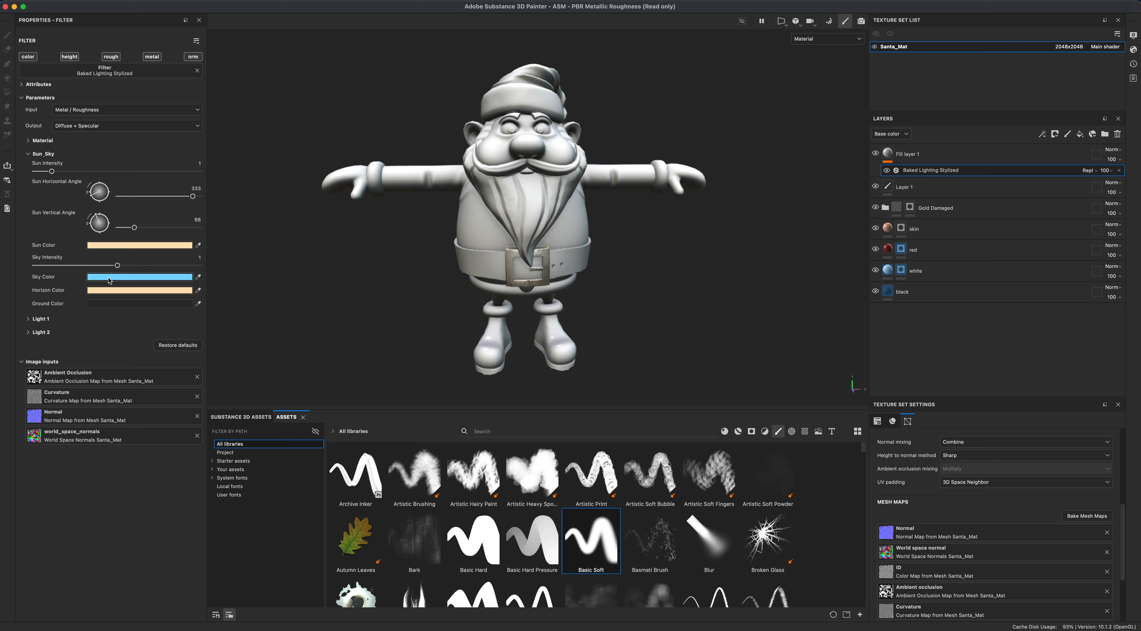
pyautogui.keyDown('alt'); pyautogui.moveTo(311, 287); pyautogui.dragTo(329, 314); pyautogui.keyUp('alt')
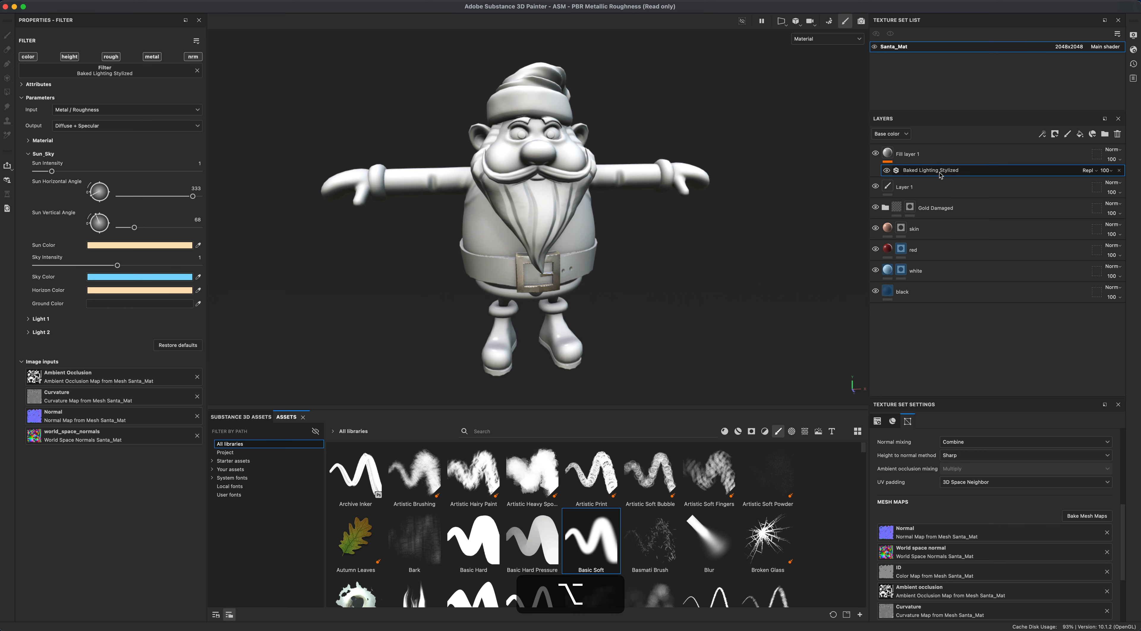
# - Set the baked lighting fill layer's blend mode to Overlay
pyautogui.click(965, 150)
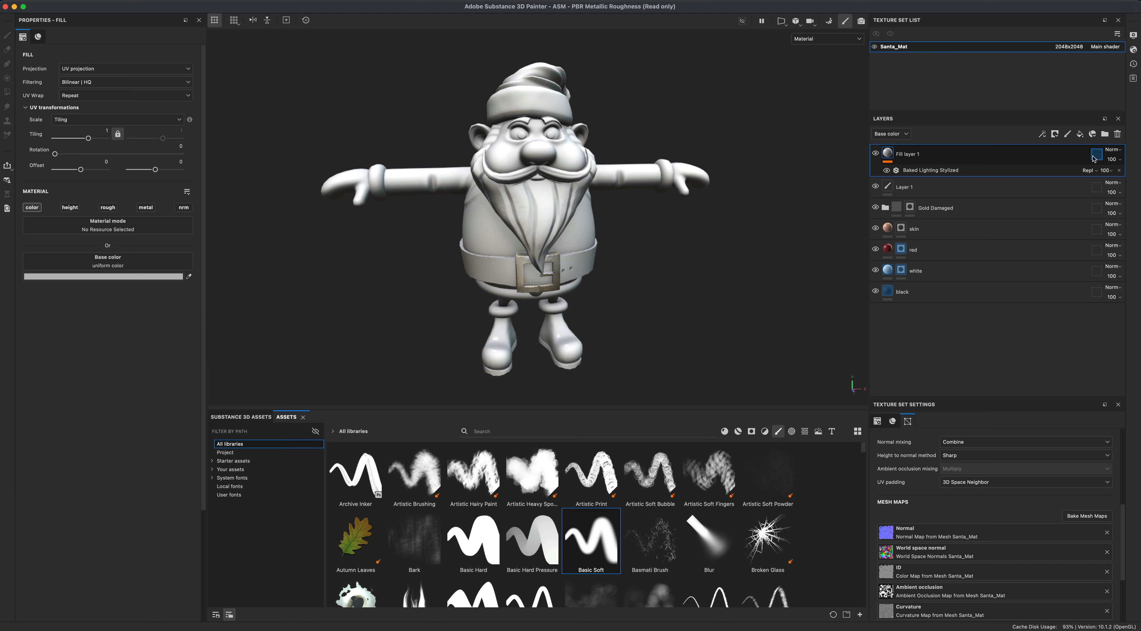
pyautogui.click(1114, 150)
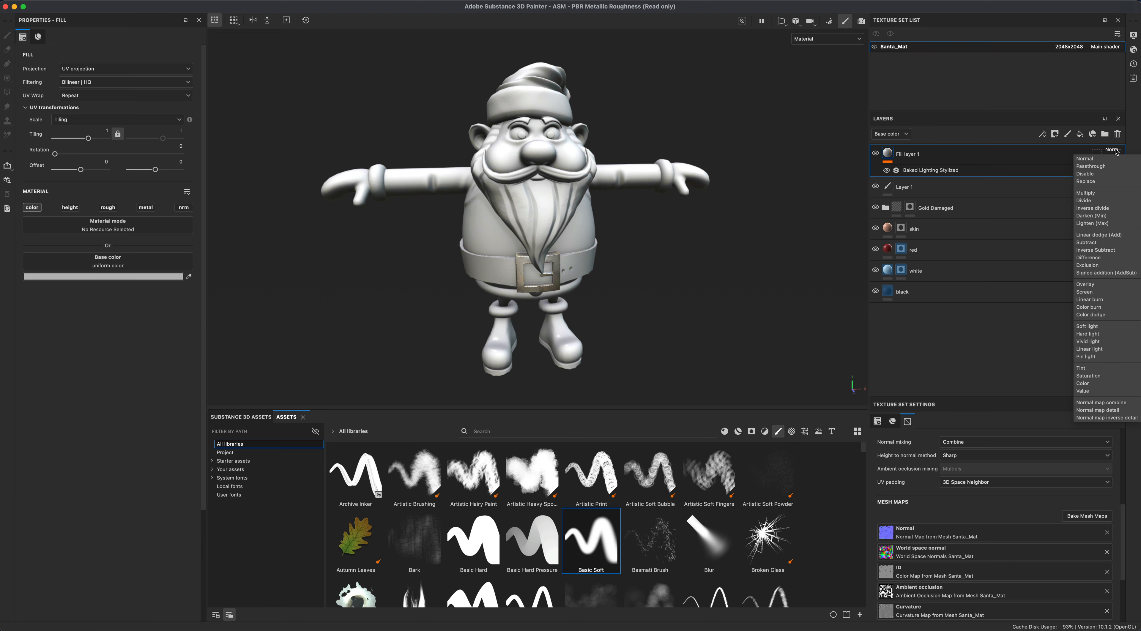
pyautogui.click(1085, 284)
pyautogui.keyDown('alt'); pyautogui.moveTo(620, 253); pyautogui.dragTo(536, 181); pyautogui.keyUp('alt')
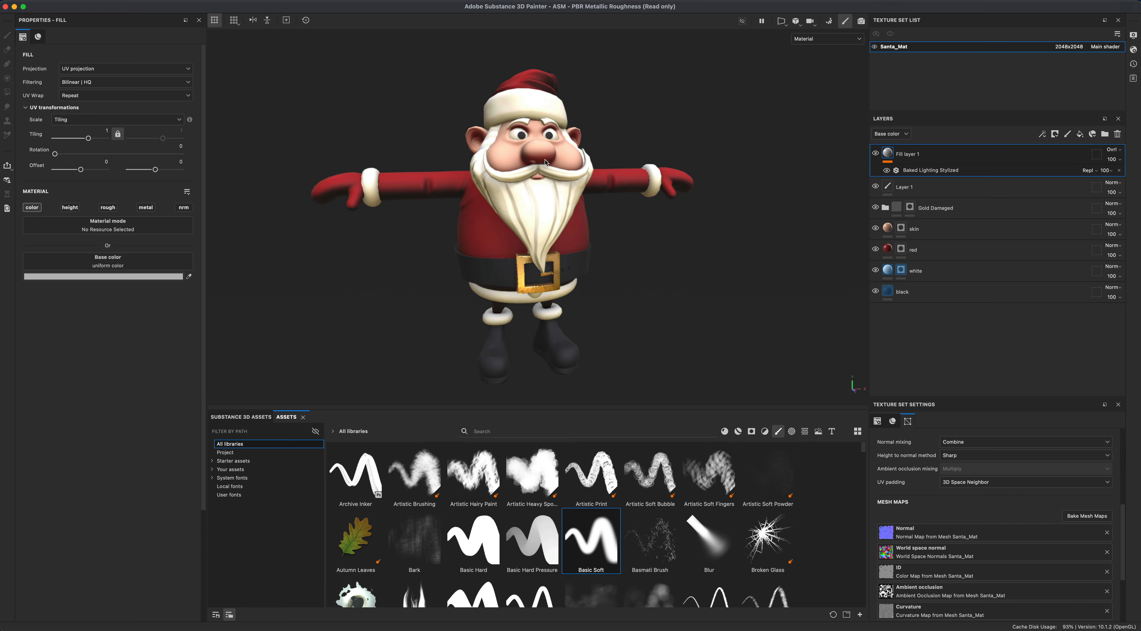
pyautogui.keyDown('alt'); pyautogui.moveTo(660, 210); pyautogui.dragTo(697, 221); pyautogui.keyUp('alt')
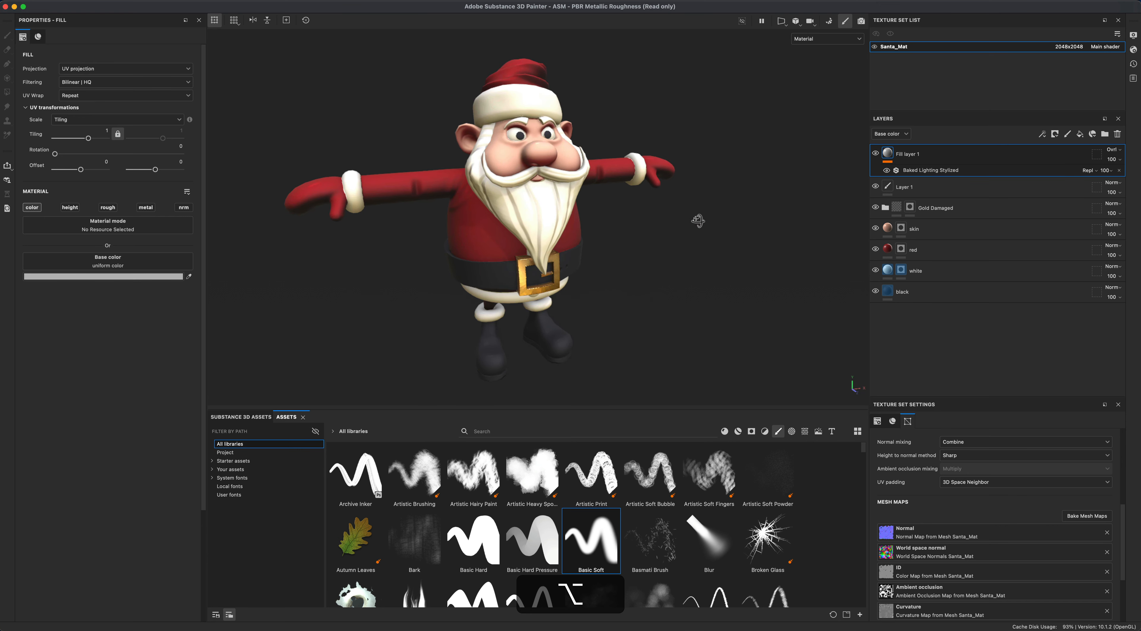
# - Set the fill layer's opacity to 60
pyautogui.click(1113, 160)
pyautogui.moveTo(1136, 177); pyautogui.dragTo(1031, 174)
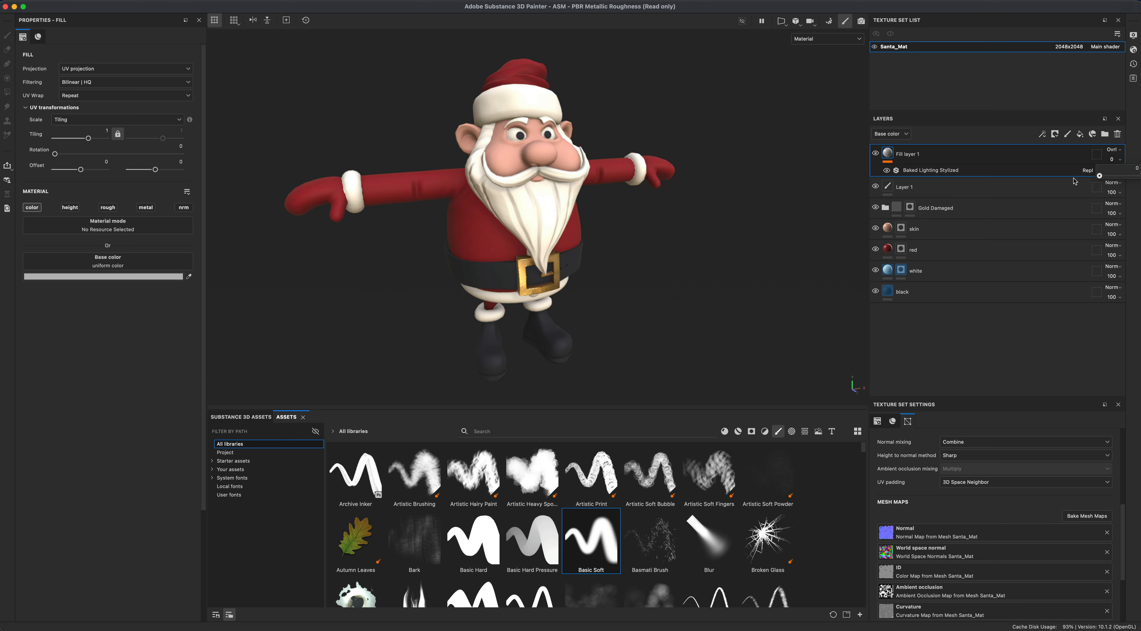
pyautogui.moveTo(1099, 179); pyautogui.dragTo(1123, 183)
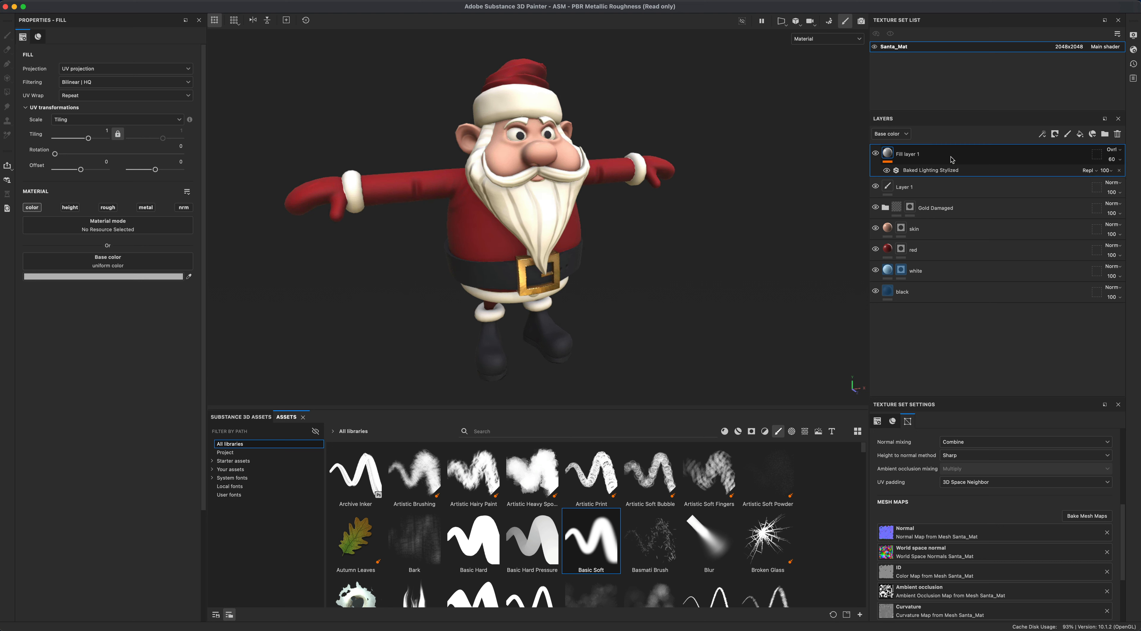
# - Toggle the fill layer's visibility repeatedly and orbit the model to compare the lighting effect
pyautogui.click(876, 154)
pyautogui.click(876, 155)
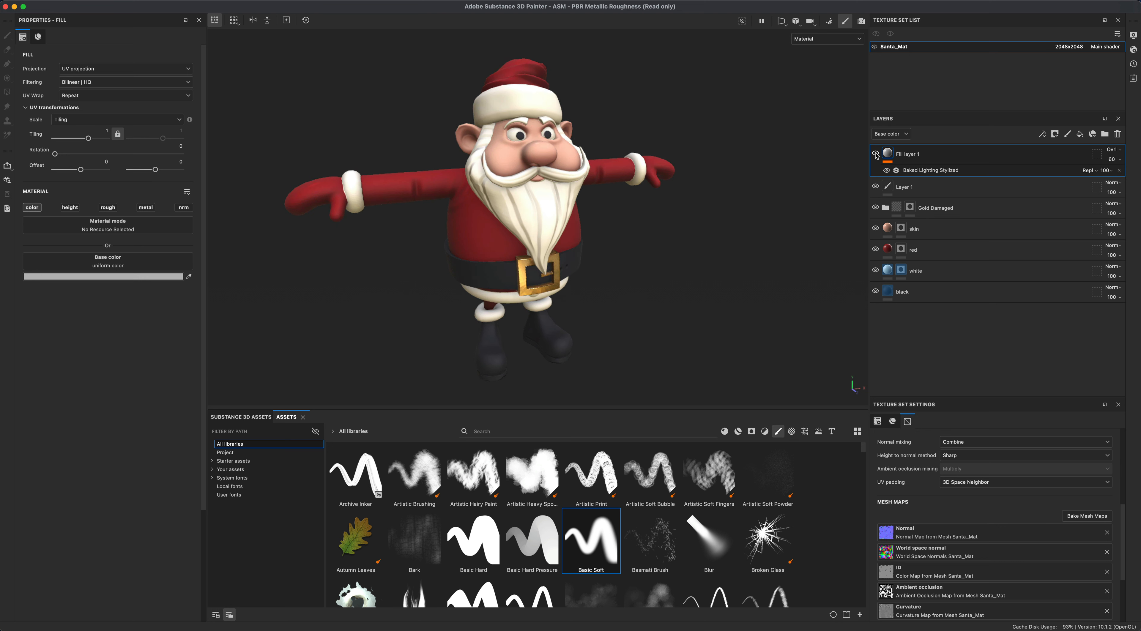
pyautogui.click(876, 154)
pyautogui.click(875, 154)
pyautogui.click(875, 154)
pyautogui.click(876, 154)
pyautogui.click(876, 154)
pyautogui.click(875, 154)
pyautogui.click(875, 154)
pyautogui.click(875, 154)
pyautogui.keyDown('alt'); pyautogui.moveTo(801, 208); pyautogui.dragTo(741, 214); pyautogui.keyUp('alt')
pyautogui.keyDown('alt'); pyautogui.moveTo(686, 250); pyautogui.dragTo(560, 191); pyautogui.keyUp('alt')
pyautogui.moveTo(616, 250)
pyautogui.keyDown('alt'); pyautogui.mouseDown()
pyautogui.moveTo(575, 249)
pyautogui.moveTo(629, 248)
pyautogui.mouseUp(); pyautogui.keyUp('alt')
pyautogui.keyDown('alt'); pyautogui.moveTo(778, 242); pyautogui.dragTo(779, 245); pyautogui.keyUp('alt')
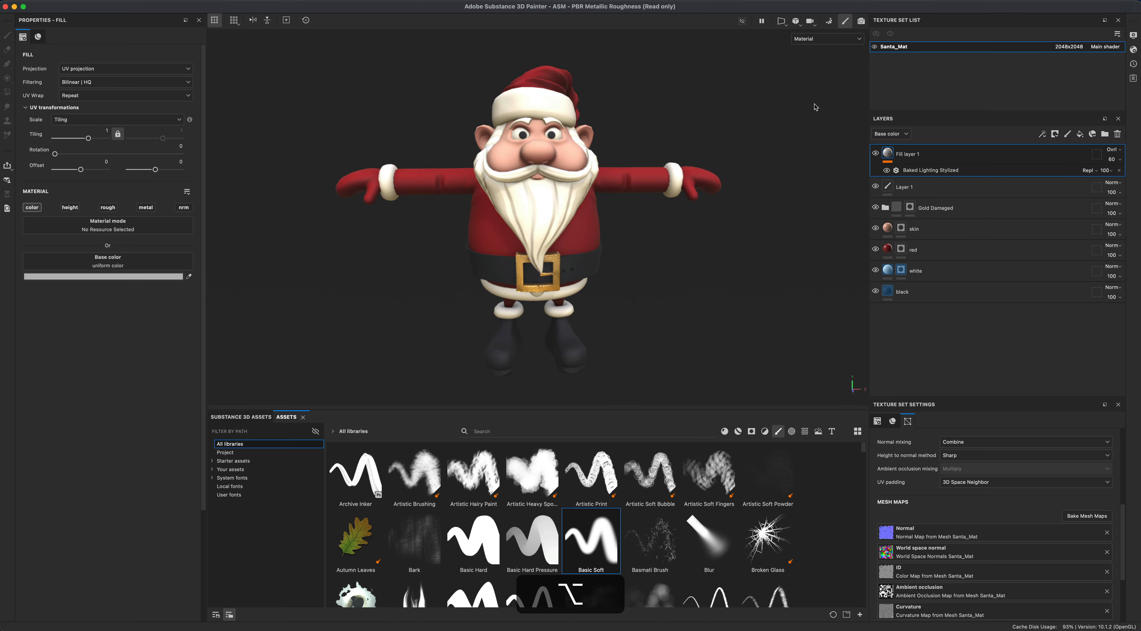
# - Switch the viewport display to Base color, orbit around the model, and return to Material display
pyautogui.click(823, 39)
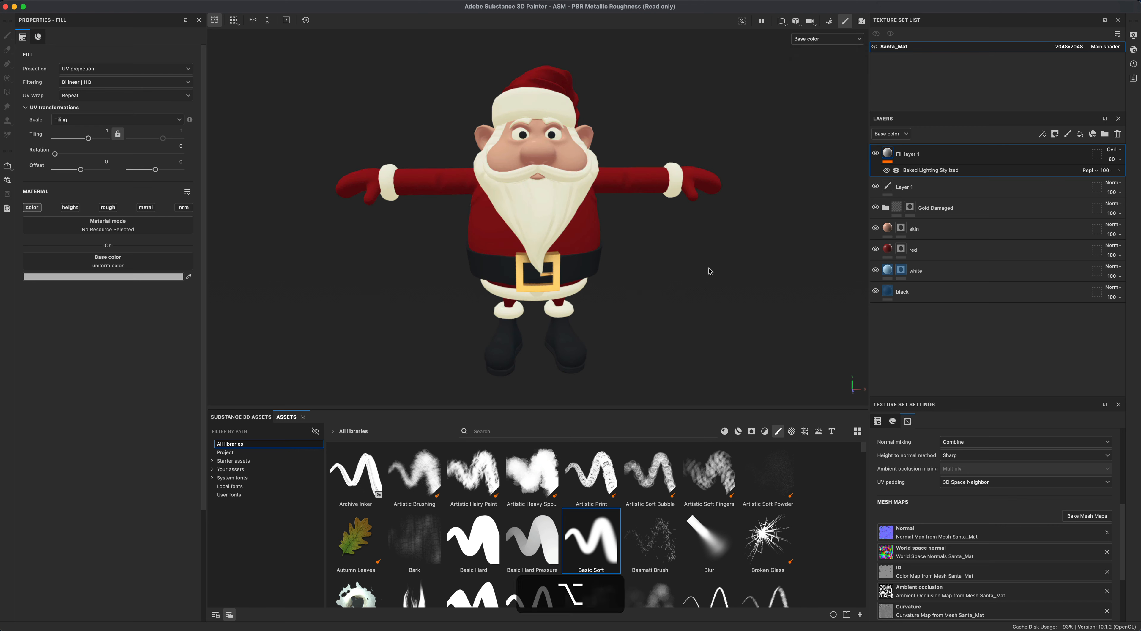
pyautogui.keyDown('alt'); pyautogui.moveTo(691, 248); pyautogui.dragTo(570, 182); pyautogui.keyUp('alt')
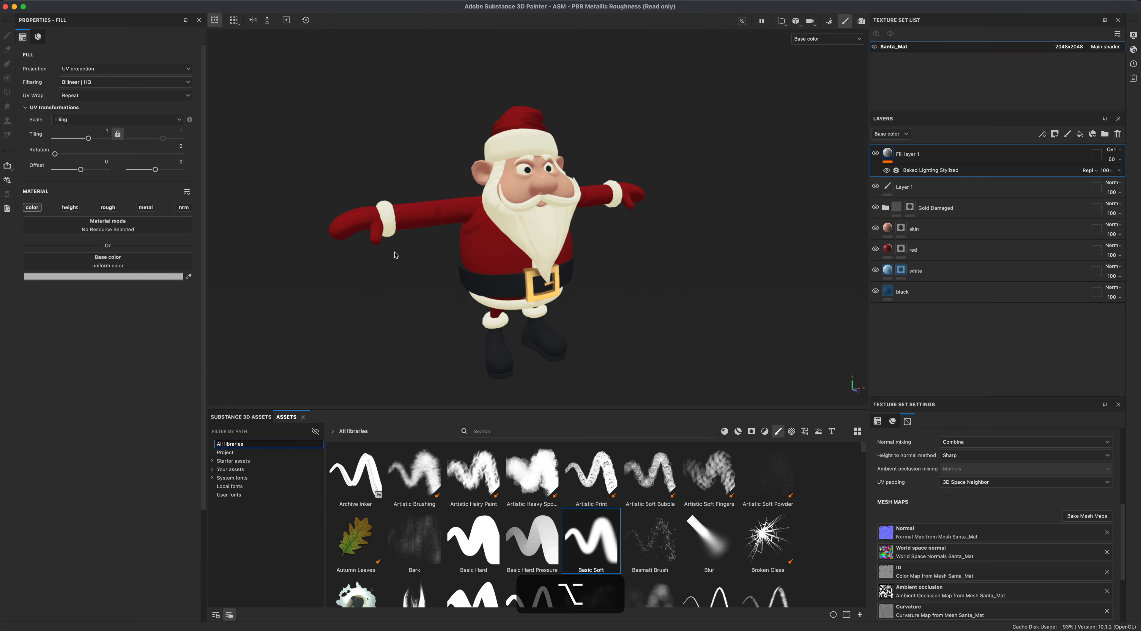
pyautogui.keyDown('alt'); pyautogui.moveTo(395, 255); pyautogui.dragTo(748, 135); pyautogui.keyUp('alt')
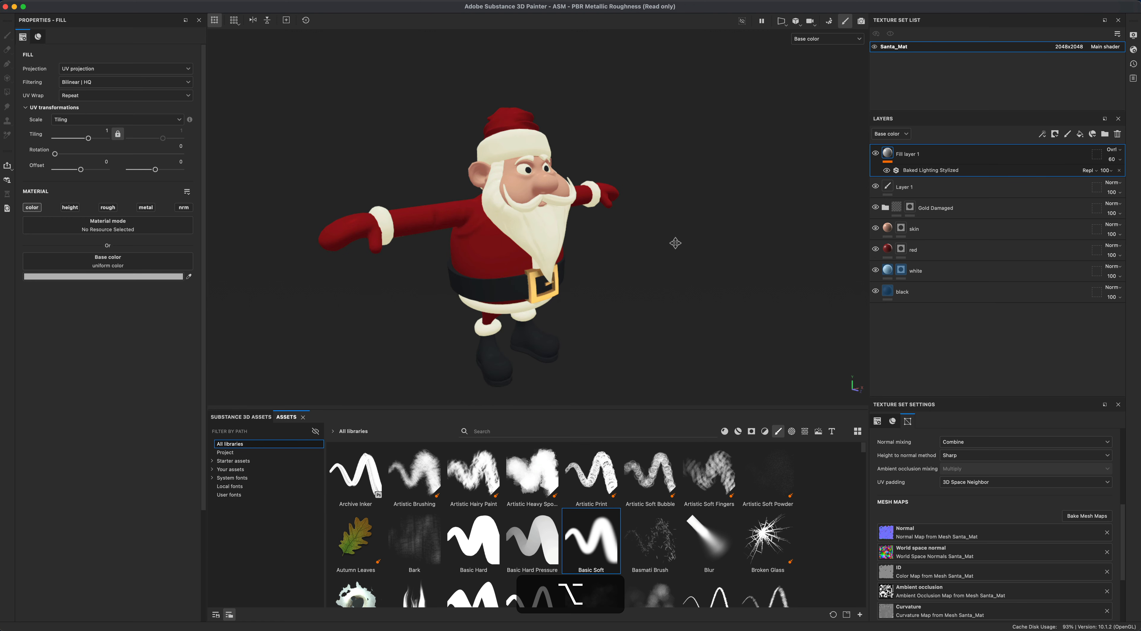
pyautogui.keyDown('alt'); pyautogui.moveTo(675, 243); pyautogui.dragTo(541, 268); pyautogui.keyUp('alt')
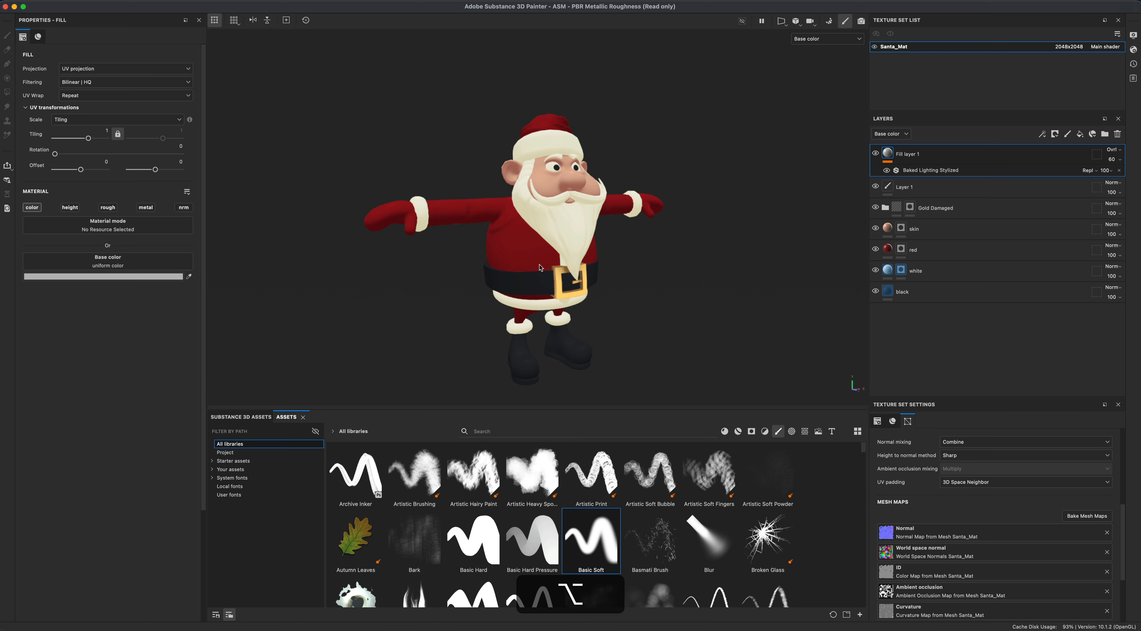
pyautogui.keyDown('alt'); pyautogui.moveTo(690, 268); pyautogui.dragTo(696, 298); pyautogui.keyUp('alt')
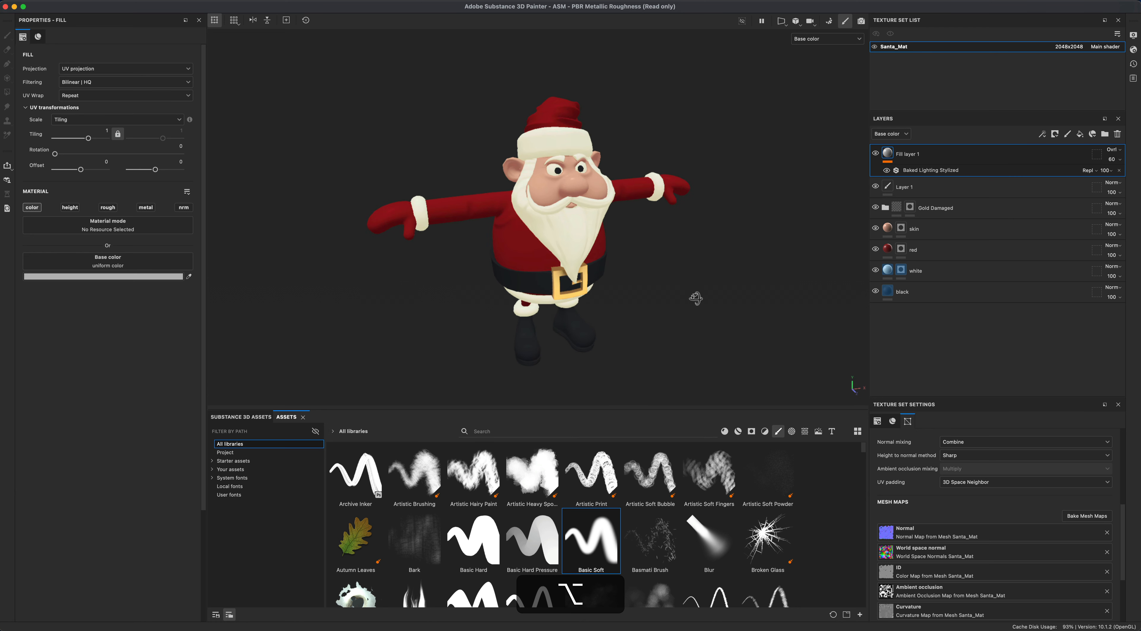
pyautogui.keyDown('alt'); pyautogui.moveTo(666, 254); pyautogui.dragTo(595, 237); pyautogui.keyUp('alt')
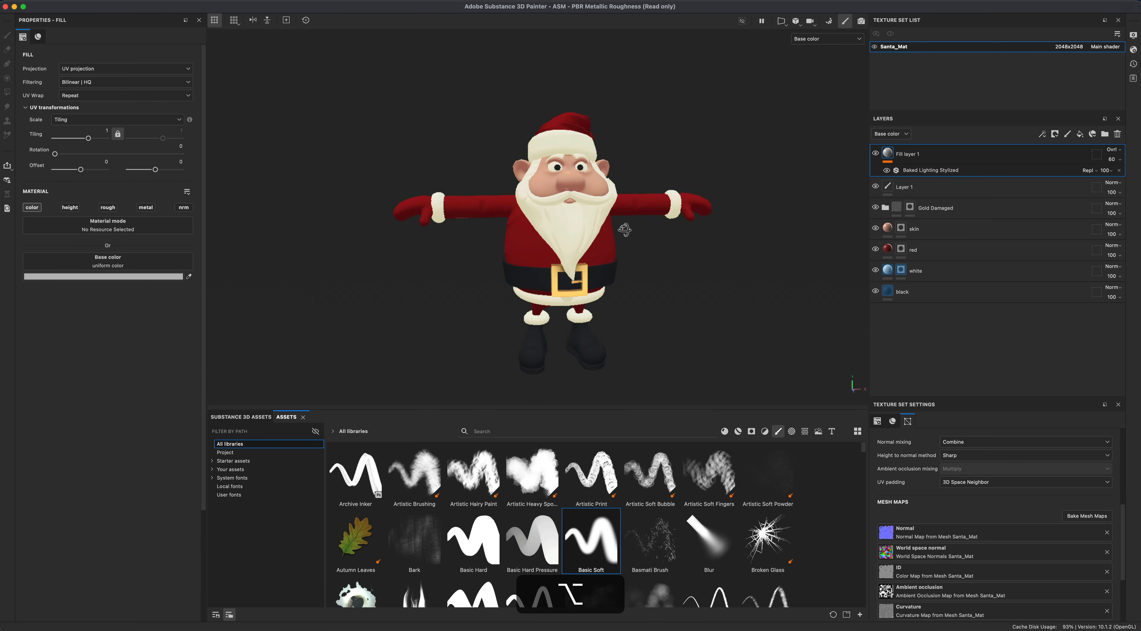
pyautogui.click(826, 39)
pyautogui.click(810, 60)
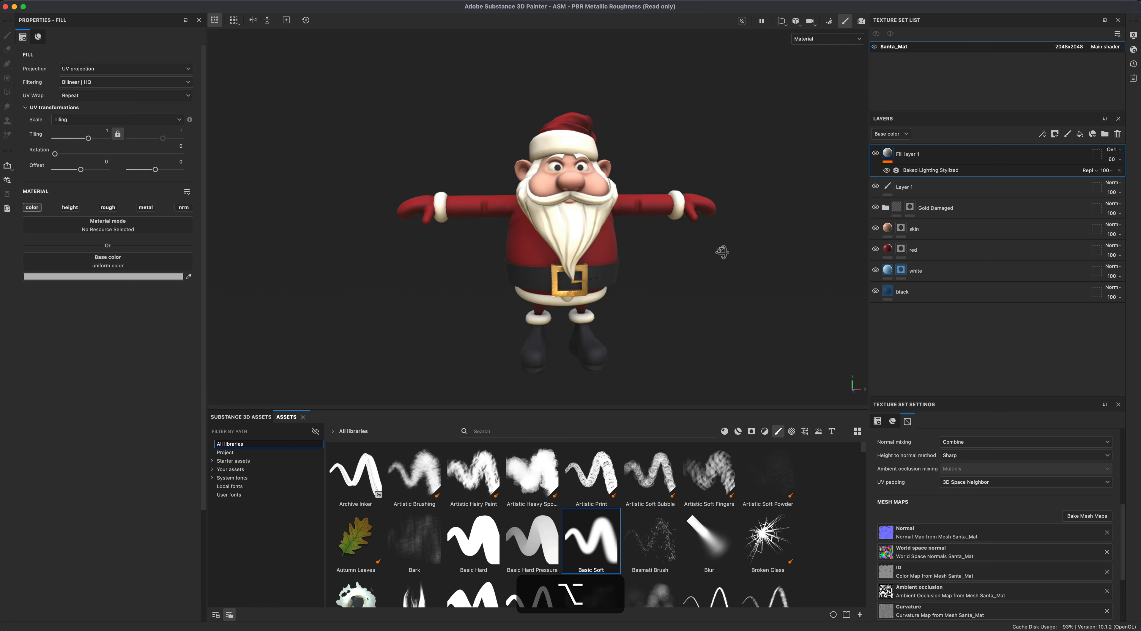
# - Orbit and zoom in to inspect Santa's face with the baked lighting
pyautogui.moveTo(744, 258)
pyautogui.keyDown('shift'); pyautogui.mouseDown(button='right')
pyautogui.moveTo(656, 258)
pyautogui.moveTo(737, 261)
pyautogui.mouseUp(button='right'); pyautogui.keyUp('shift')
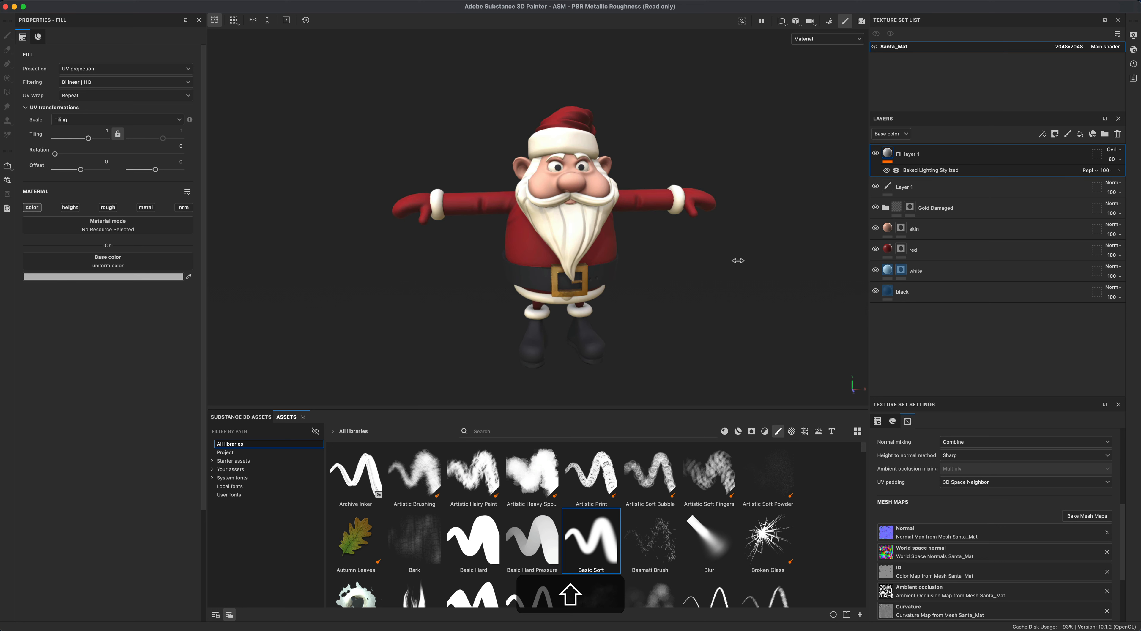
pyautogui.moveTo(708, 282)
pyautogui.keyDown('alt'); pyautogui.mouseDown()
pyautogui.moveTo(701, 269)
pyautogui.moveTo(650, 274)
pyautogui.moveTo(696, 279)
pyautogui.mouseUp(); pyautogui.keyUp('alt')
pyautogui.keyDown('alt'); pyautogui.moveTo(685, 293); pyautogui.dragTo(669, 336, button='middle'); pyautogui.keyUp('alt')
pyautogui.keyDown('alt'); pyautogui.scroll(3, 673, 337); pyautogui.keyUp('alt')
pyautogui.keyDown('alt'); pyautogui.scroll(3, 669, 337); pyautogui.keyUp('alt')
pyautogui.keyDown('alt'); pyautogui.moveTo(690, 295); pyautogui.dragTo(705, 331, button='middle'); pyautogui.keyUp('alt')
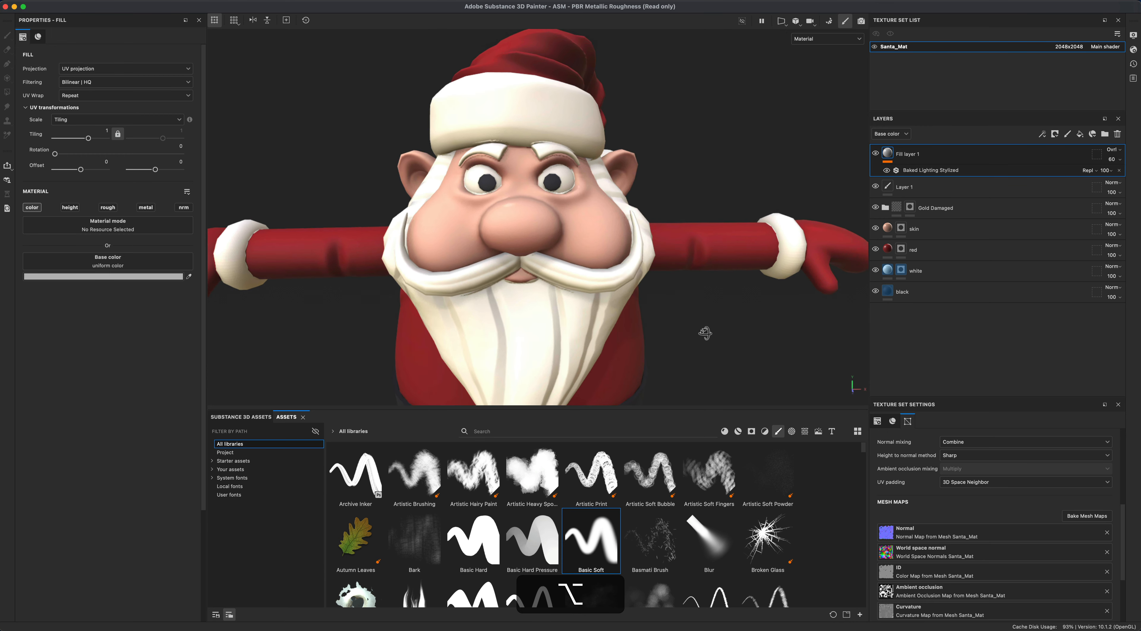
pyautogui.keyDown('alt'); pyautogui.moveTo(705, 332); pyautogui.dragTo(710, 330); pyautogui.keyUp('alt')
pyautogui.keyDown('alt'); pyautogui.moveTo(673, 197); pyautogui.dragTo(688, 236, button='middle'); pyautogui.keyUp('alt')
pyautogui.keyDown('alt'); pyautogui.moveTo(688, 236); pyautogui.dragTo(708, 217); pyautogui.keyUp('alt')
# - Rename Layer 1 to "belt detail"
pyautogui.click(922, 192)
pyautogui.doubleClick(909, 187)
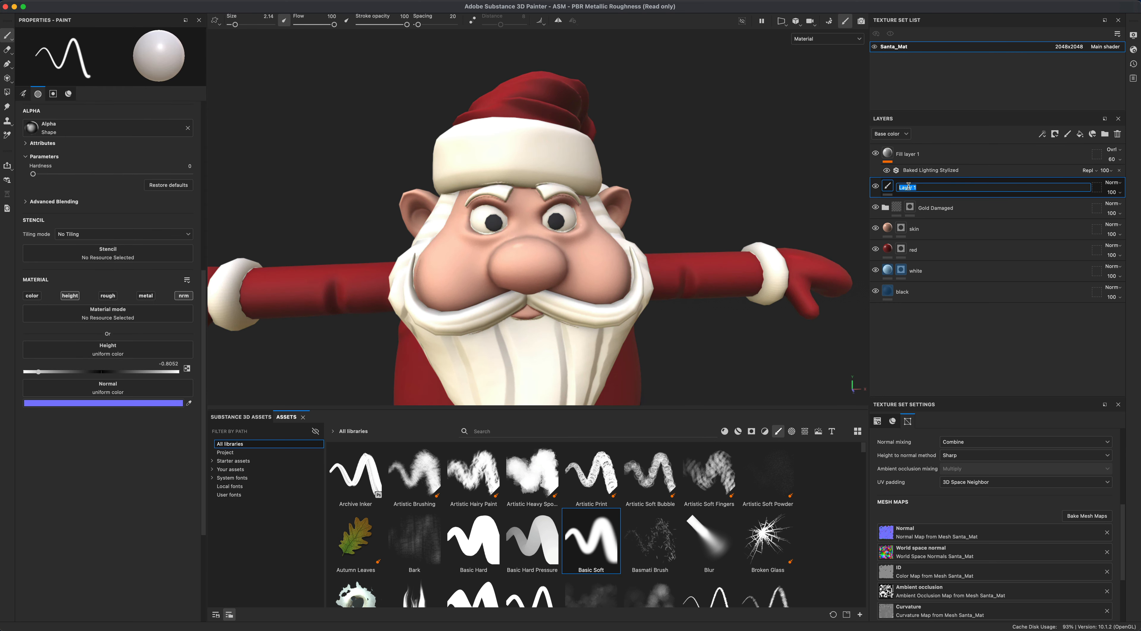
pyautogui.write('belt de')
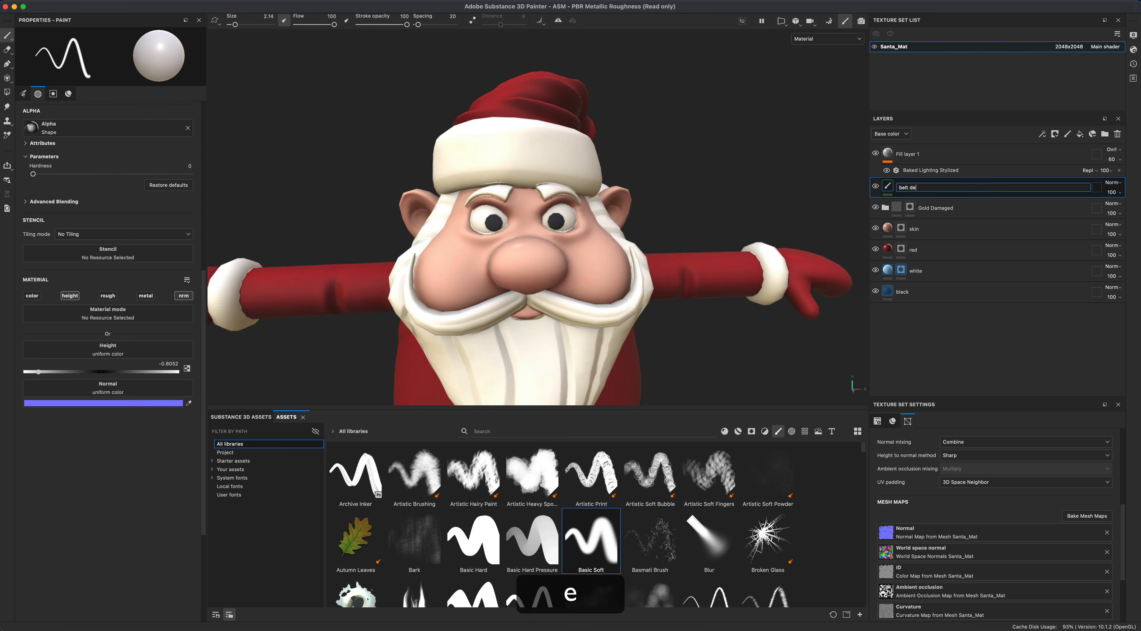
pyautogui.write('tail')
pyautogui.press('Return')
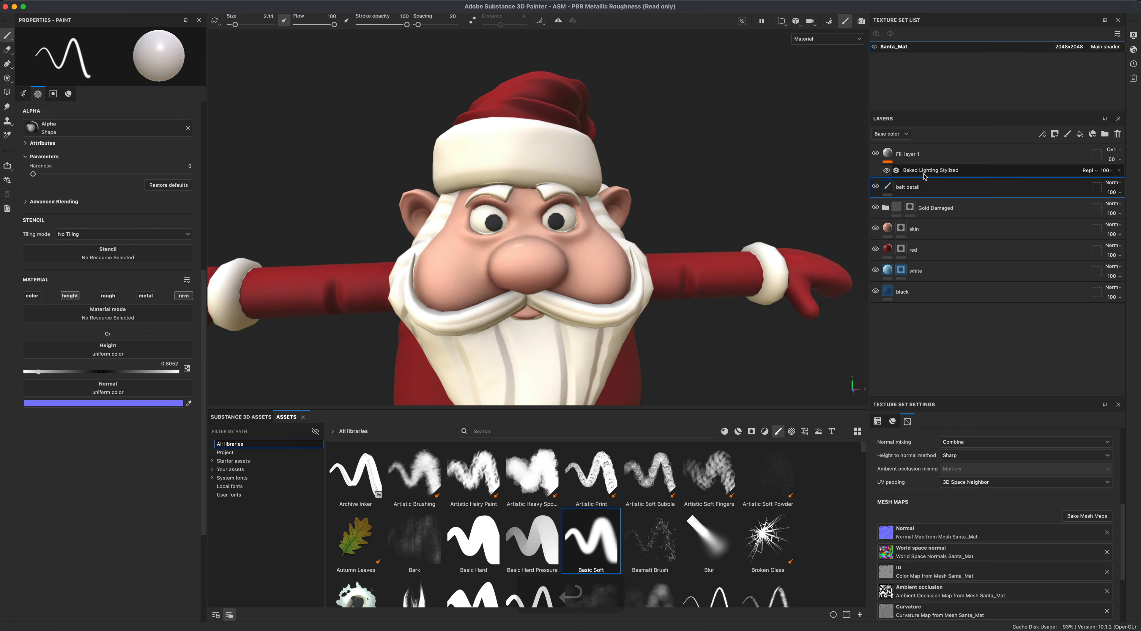
# - Rename the fill layer with the filter to "bake light"
pyautogui.doubleClick(907, 155)
pyautogui.write('bake light')
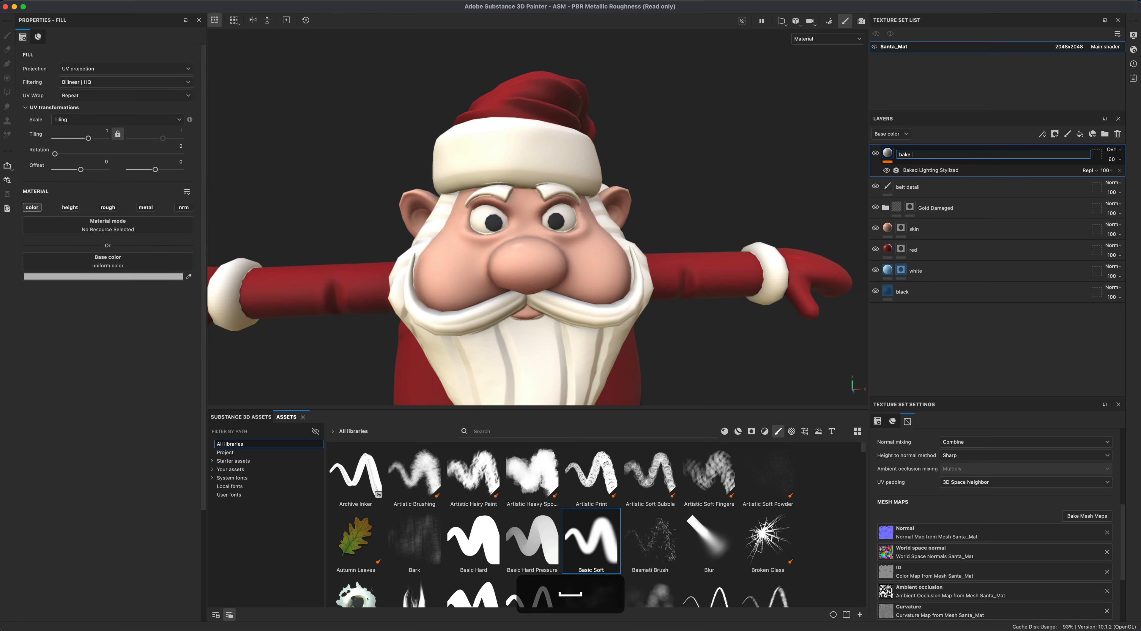
pyautogui.press('Return')
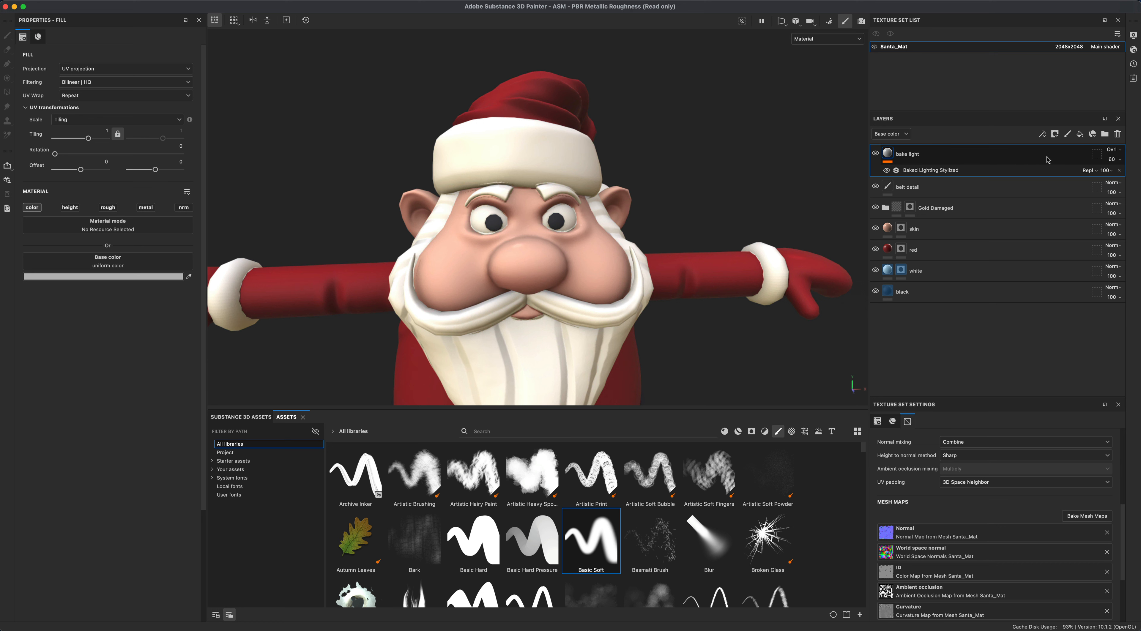
# - Add a new paint layer above the belt detail layer
pyautogui.click(987, 186)
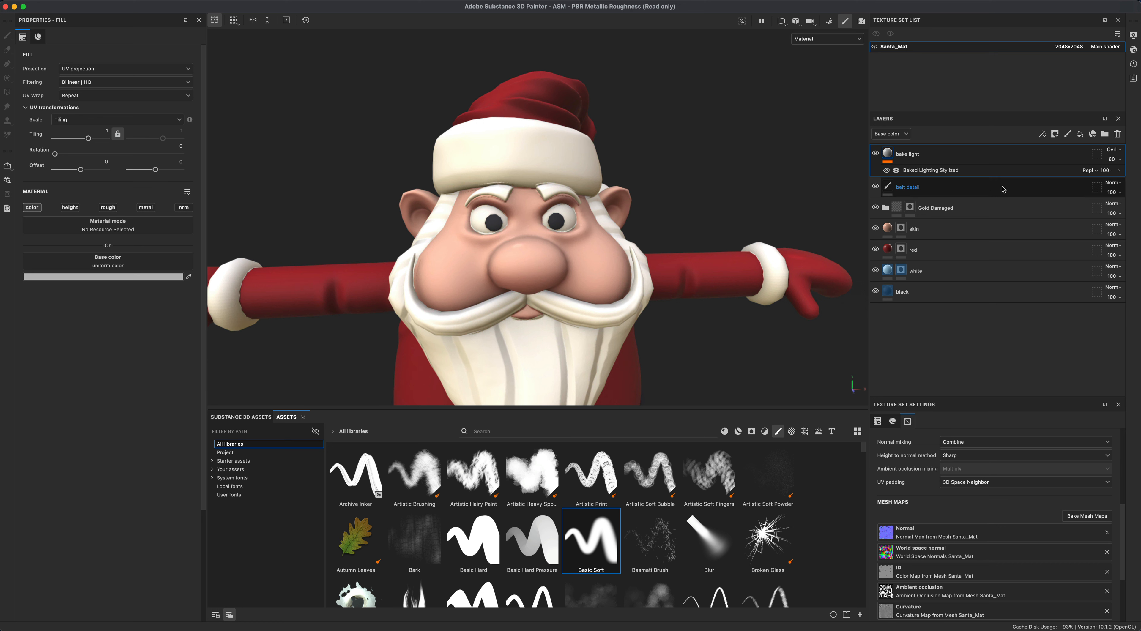
pyautogui.click(952, 186)
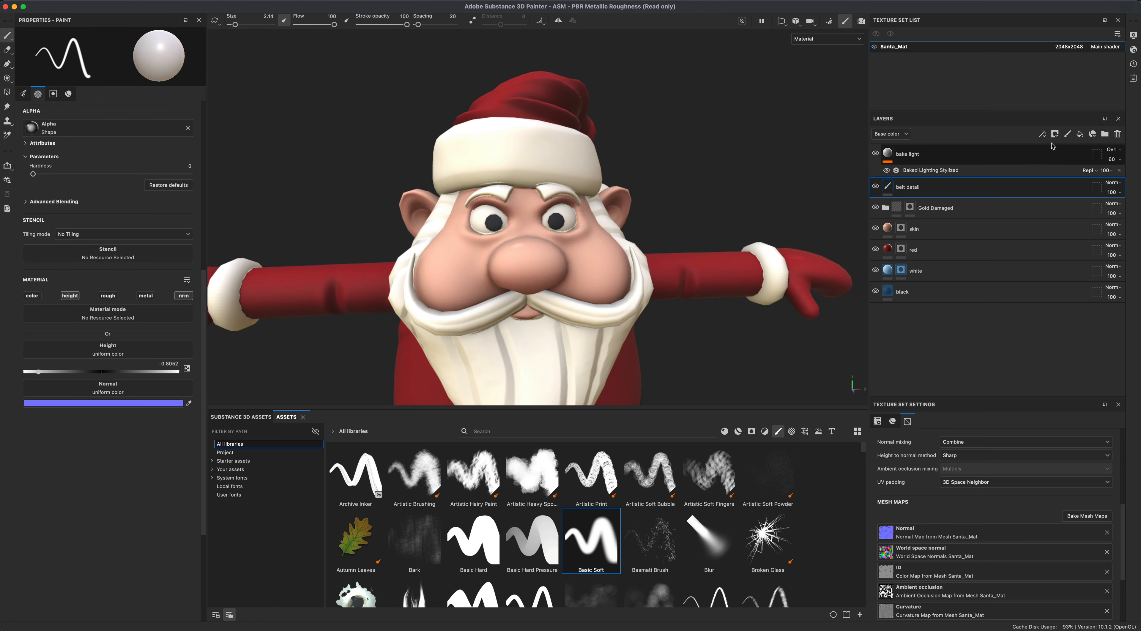
pyautogui.click(1068, 134)
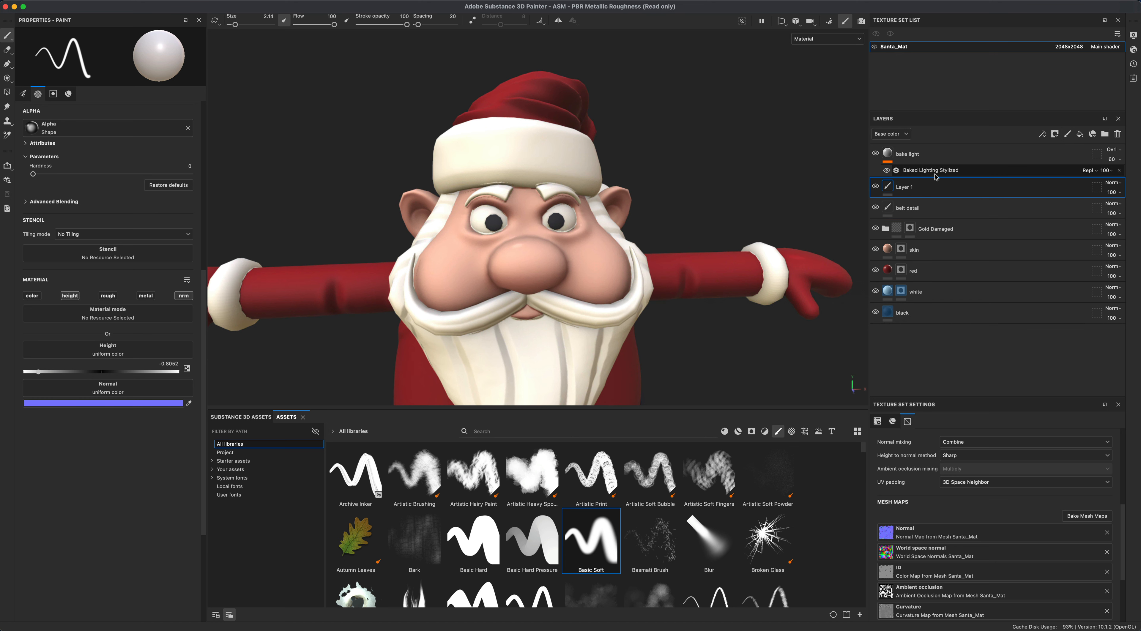
pyautogui.click(937, 189)
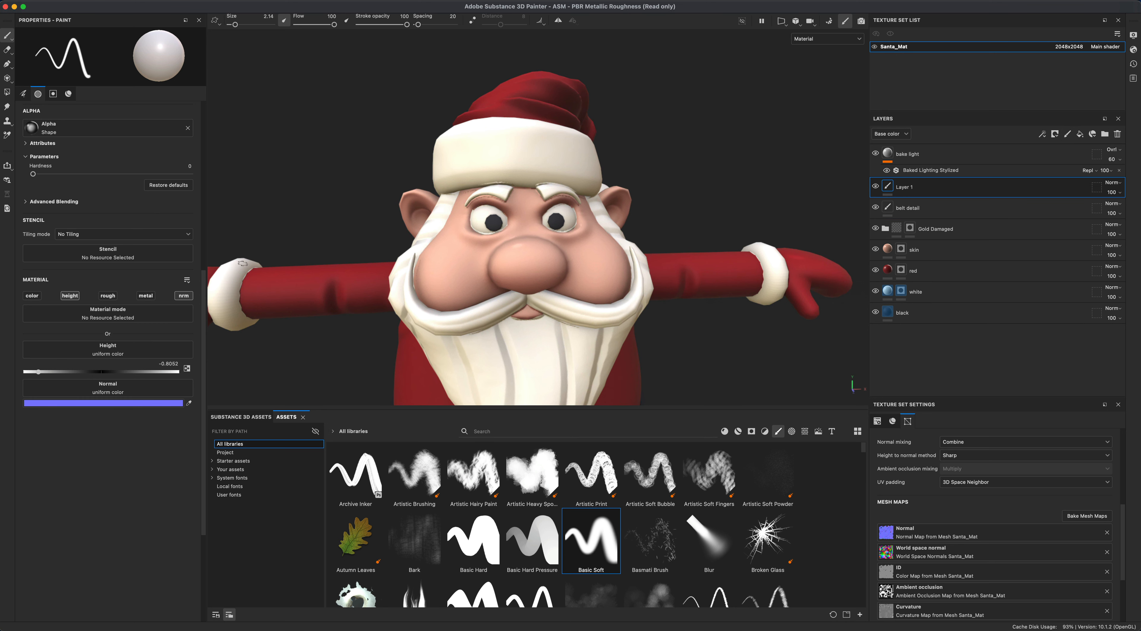
# - Enable the new layer's color channel and set its base color to white
pyautogui.click(33, 296)
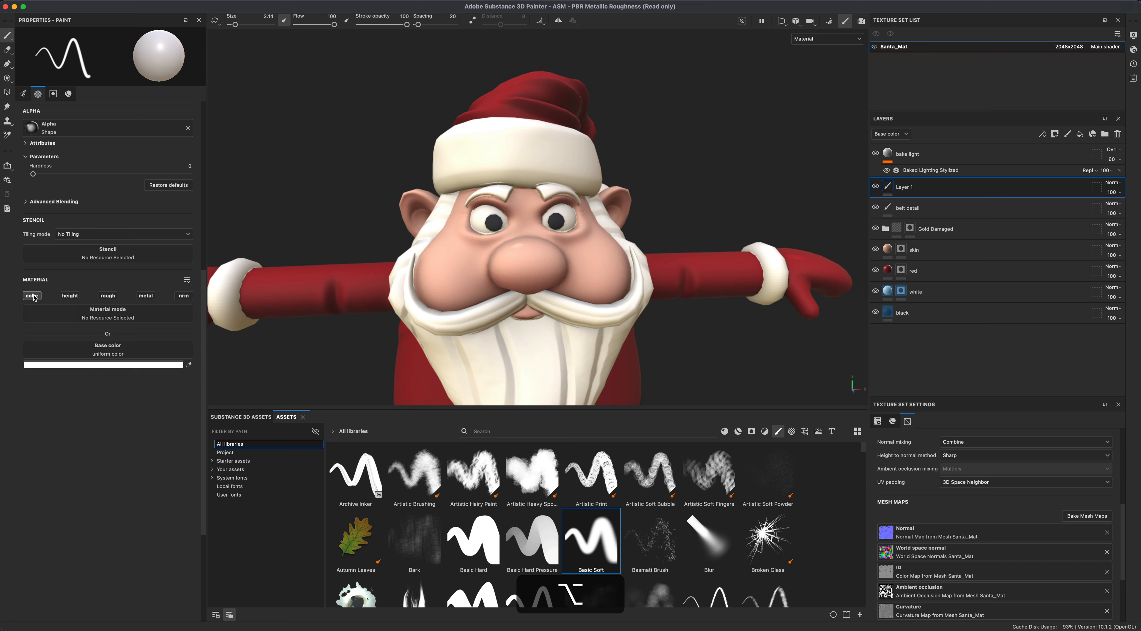
pyautogui.click(81, 364)
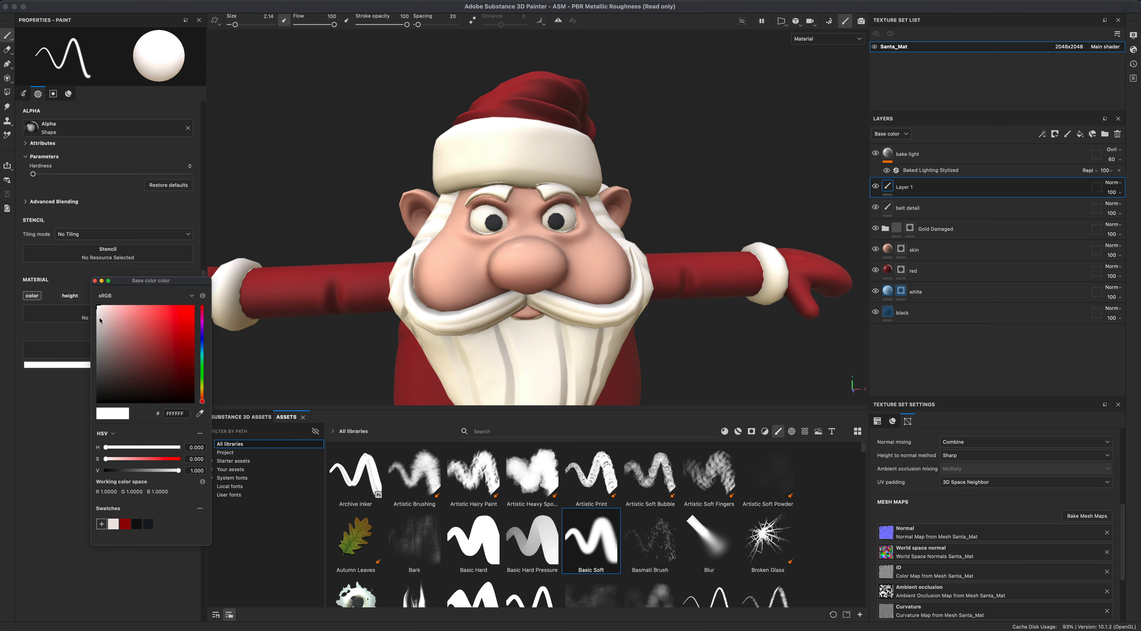
pyautogui.moveTo(99, 316)
pyautogui.mouseDown()
pyautogui.moveTo(110, 324)
pyautogui.moveTo(87, 300)
pyautogui.mouseUp()
pyautogui.click(95, 281)
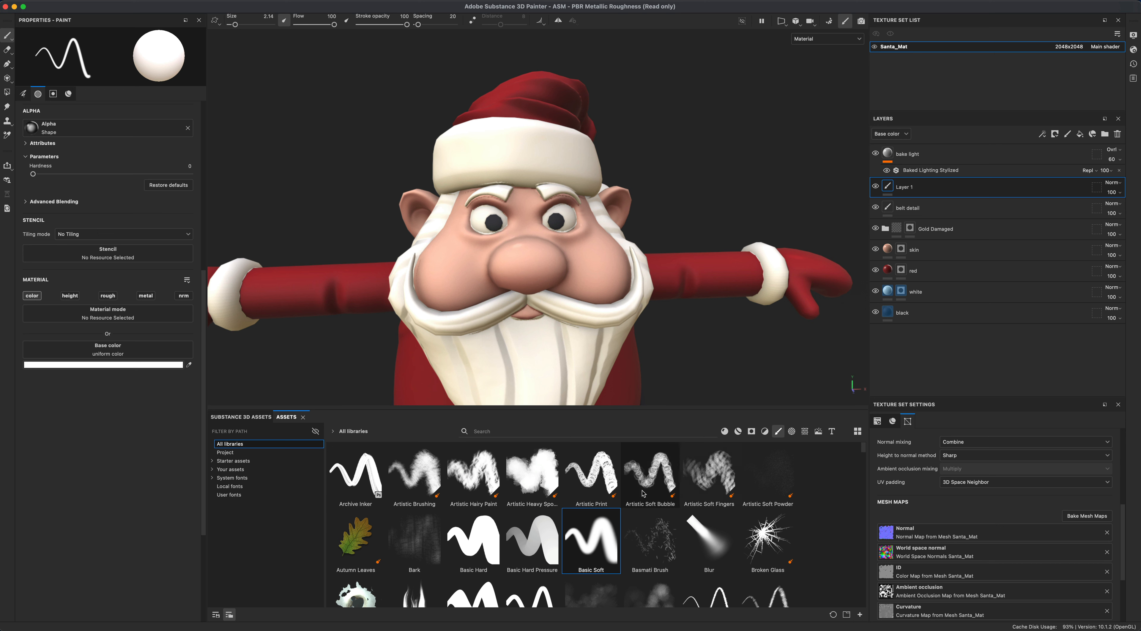
# - Choose the Basic Hard brush and set the brush size to 0.89
pyautogui.click(492, 537)
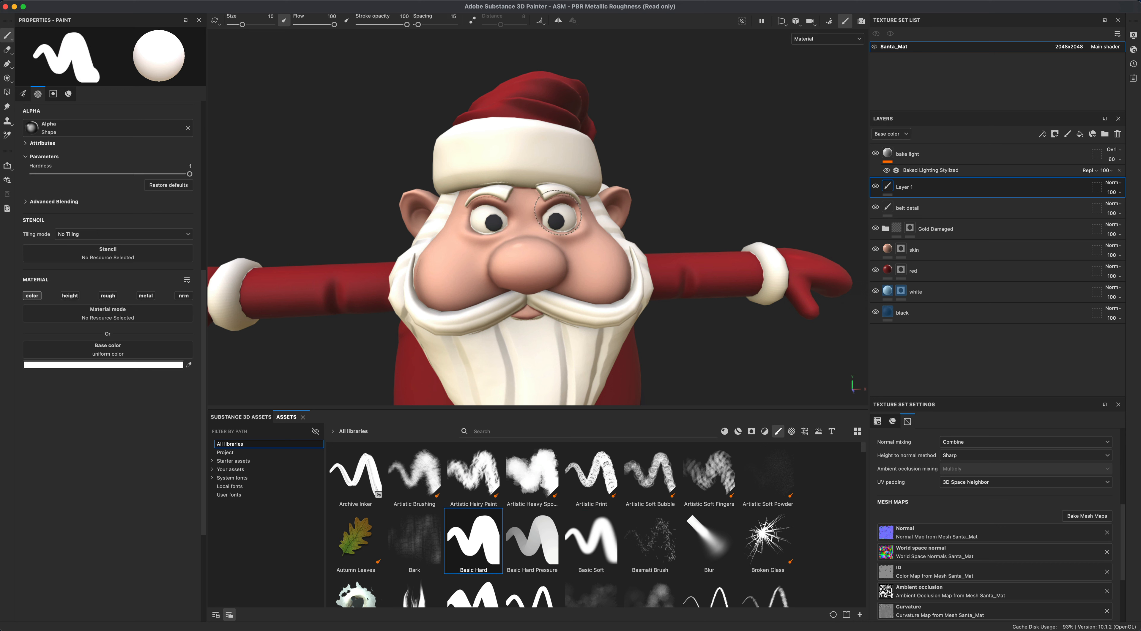
pyautogui.moveTo(242, 24); pyautogui.dragTo(234, 25)
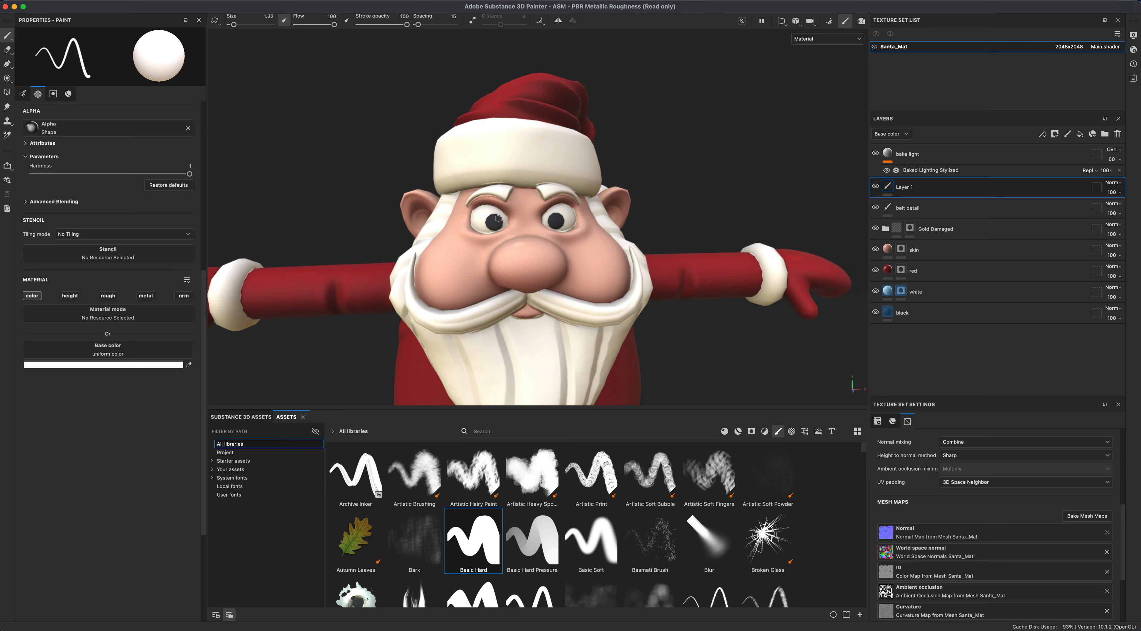
pyautogui.keyDown('alt'); pyautogui.moveTo(709, 215); pyautogui.dragTo(709, 211); pyautogui.keyUp('alt')
pyautogui.keyDown('alt'); pyautogui.moveTo(709, 211); pyautogui.dragTo(692, 214, button='right'); pyautogui.keyUp('alt')
pyautogui.keyDown('alt'); pyautogui.moveTo(691, 215); pyautogui.dragTo(689, 154, button='middle'); pyautogui.keyUp('alt')
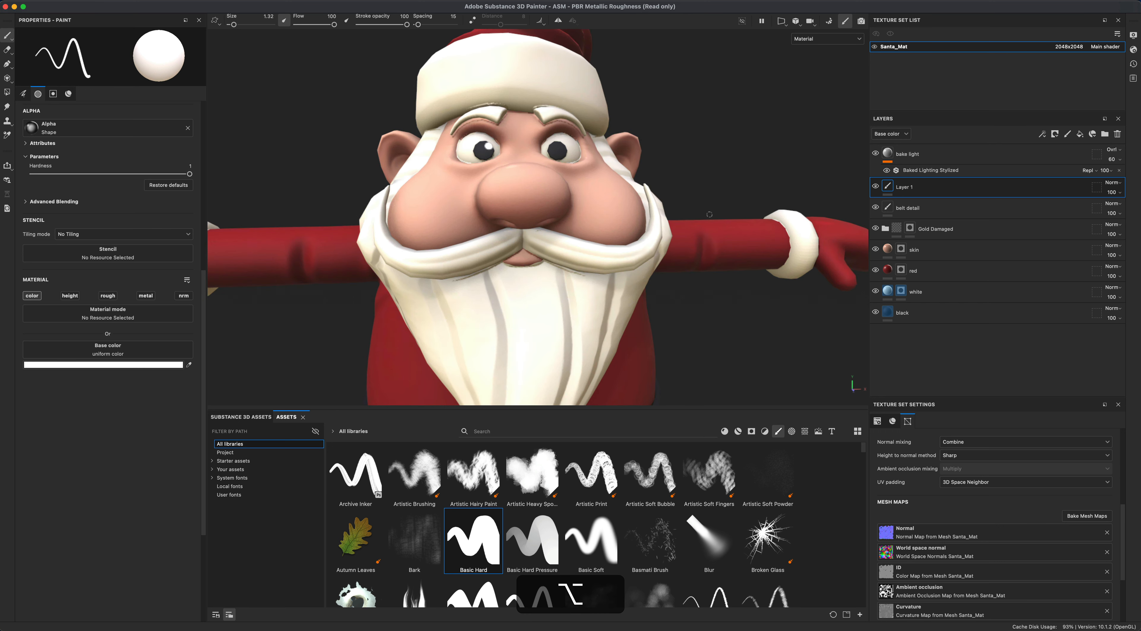
pyautogui.keyDown('alt'); pyautogui.moveTo(688, 153); pyautogui.dragTo(697, 146); pyautogui.keyUp('alt')
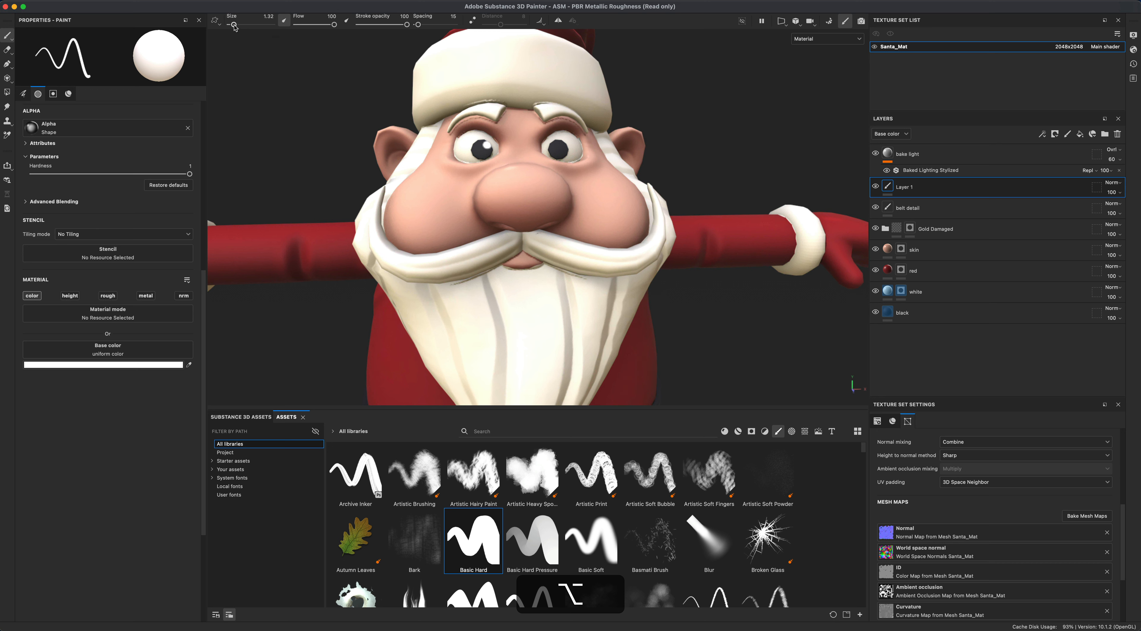
pyautogui.moveTo(235, 27); pyautogui.dragTo(232, 25)
pyautogui.press('super+z')
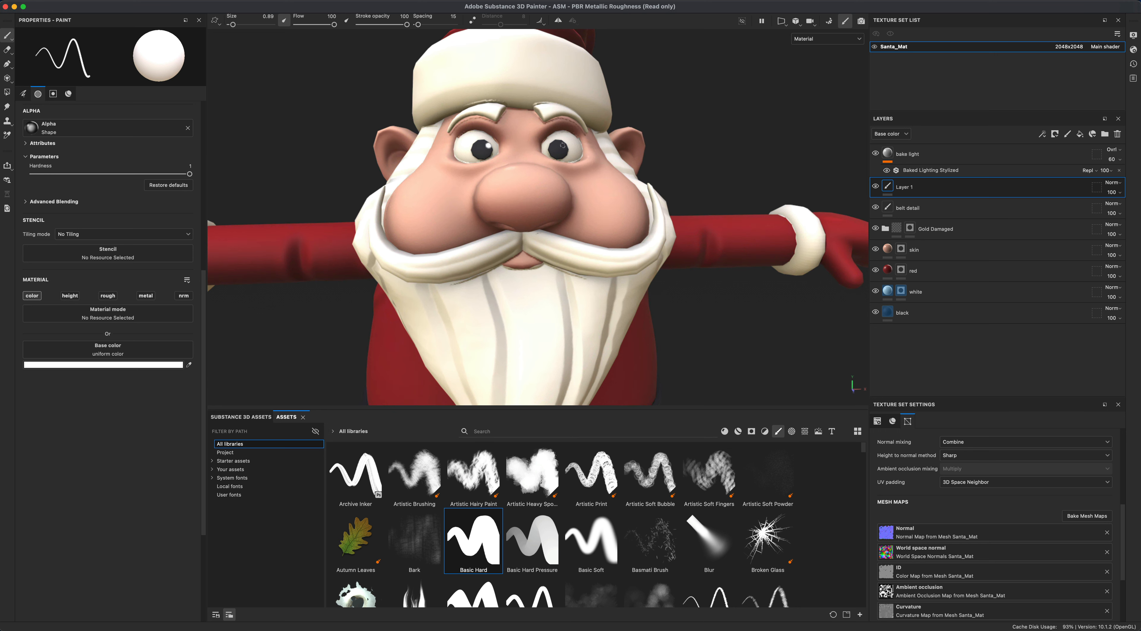
pyautogui.keyDown('alt'); pyautogui.moveTo(694, 153); pyautogui.dragTo(714, 177); pyautogui.keyUp('alt')
pyautogui.keyDown('alt'); pyautogui.moveTo(714, 177); pyautogui.dragTo(713, 200, button='right'); pyautogui.keyUp('alt')
pyautogui.keyDown('alt'); pyautogui.moveTo(712, 200); pyautogui.dragTo(717, 310, button='middle'); pyautogui.keyUp('alt')
pyautogui.keyDown('alt'); pyautogui.moveTo(717, 310); pyautogui.dragTo(705, 261, button='right'); pyautogui.keyUp('alt')
pyautogui.keyDown('alt'); pyautogui.moveTo(705, 262); pyautogui.dragTo(628, 139, button='middle'); pyautogui.keyUp('alt')
pyautogui.keyDown('alt'); pyautogui.moveTo(680, 243); pyautogui.dragTo(676, 238); pyautogui.keyUp('alt')
pyautogui.keyDown('alt'); pyautogui.moveTo(613, 235); pyautogui.dragTo(622, 240, button='middle'); pyautogui.keyUp('alt')
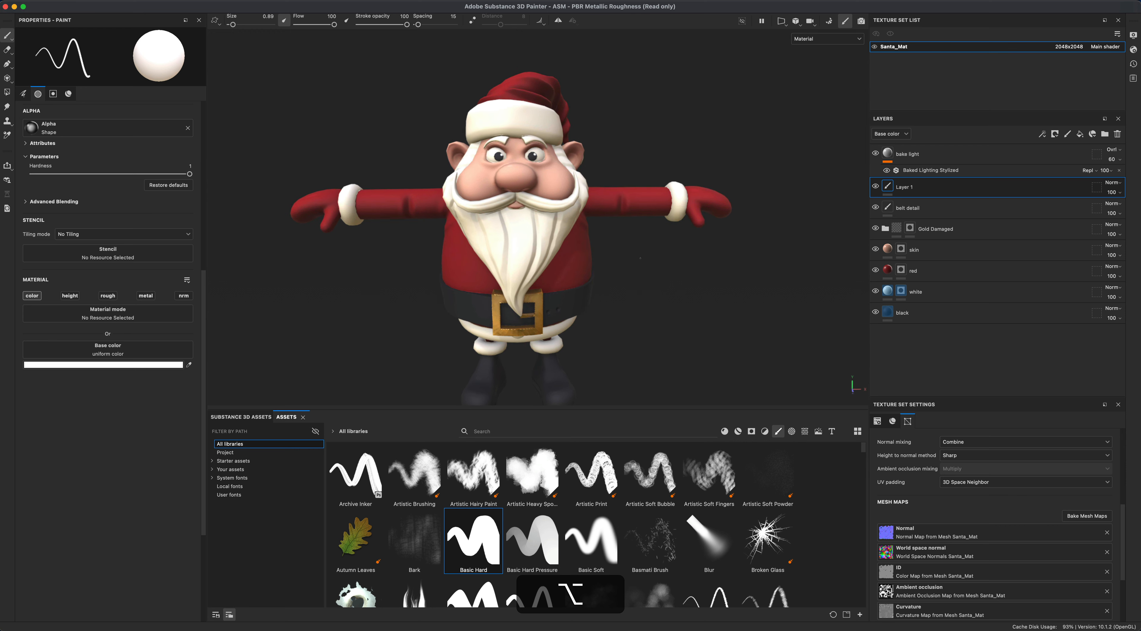
# - Paint white highlights in the eyes on the new layer and rename it "eye reflection"
pyautogui.keyDown('alt'); pyautogui.moveTo(621, 240); pyautogui.dragTo(663, 262, button='right'); pyautogui.keyUp('alt')
pyautogui.keyDown('alt'); pyautogui.moveTo(664, 262); pyautogui.dragTo(670, 282, button='middle'); pyautogui.keyUp('alt')
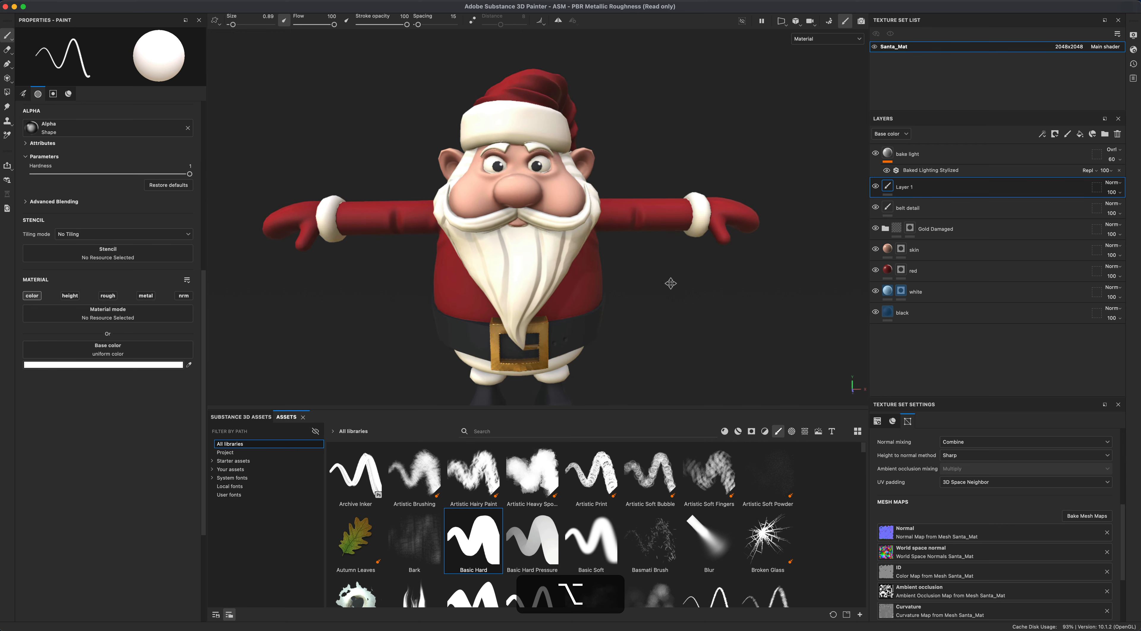
pyautogui.doubleClick(905, 186)
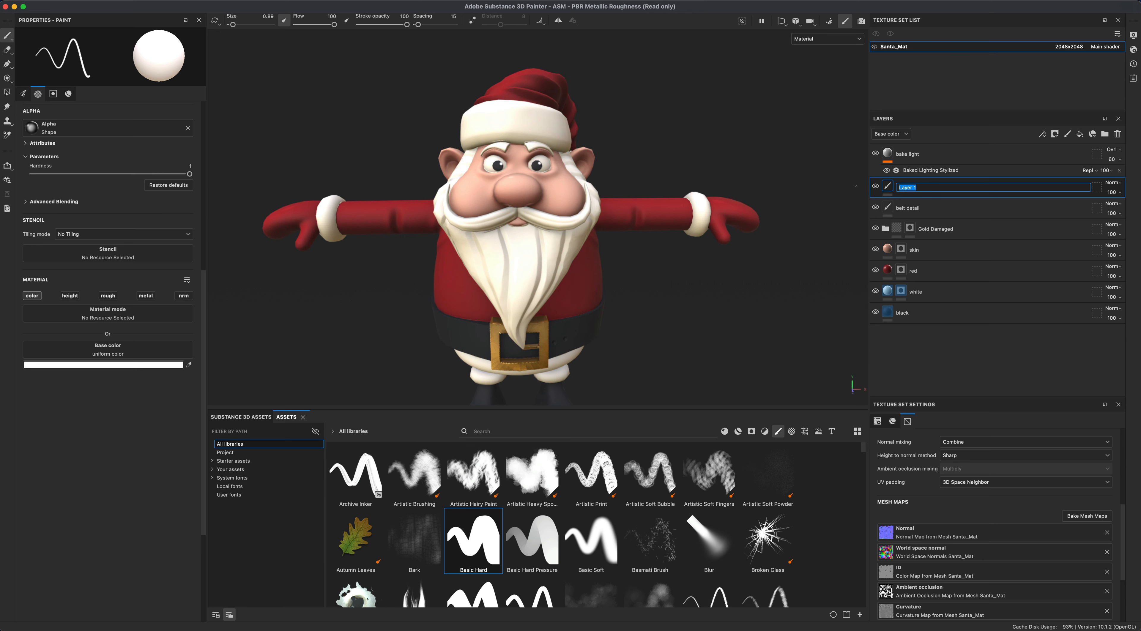
pyautogui.write('eye refl')
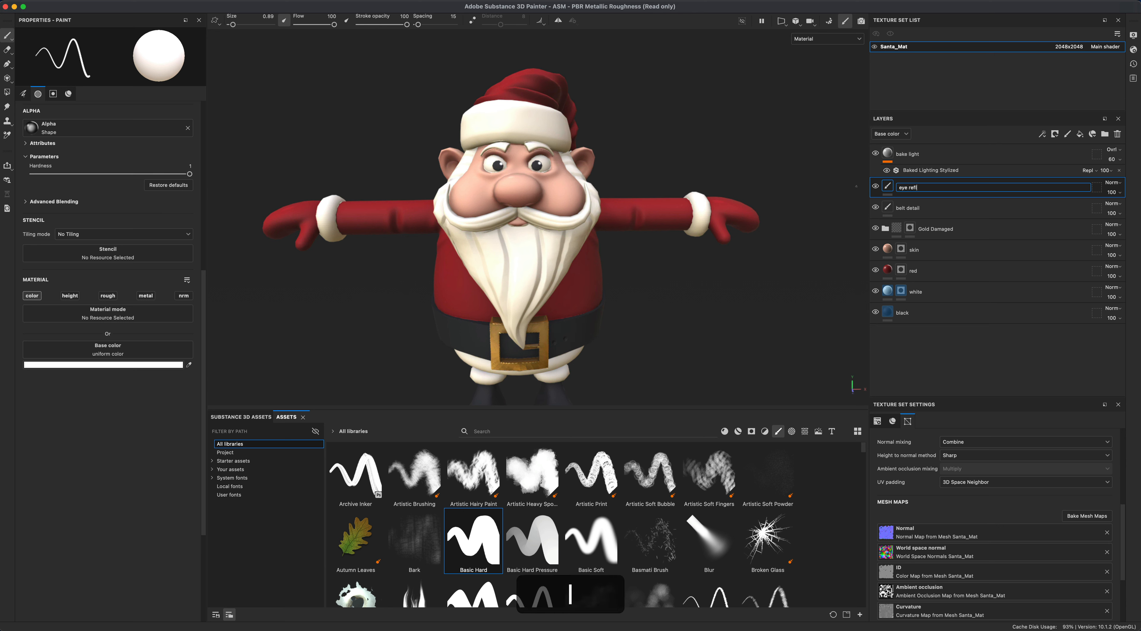
pyautogui.write('ection')
pyautogui.press('Return')
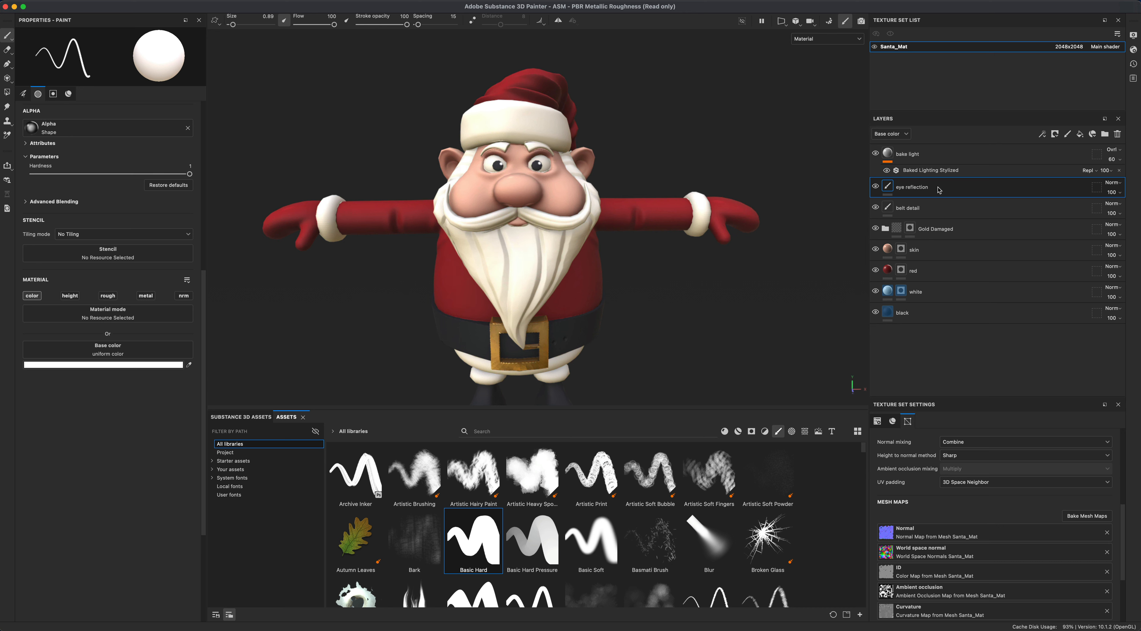
# - Add another paint layer above "eye reflection" and name it "skin detail"
pyautogui.click(1067, 134)
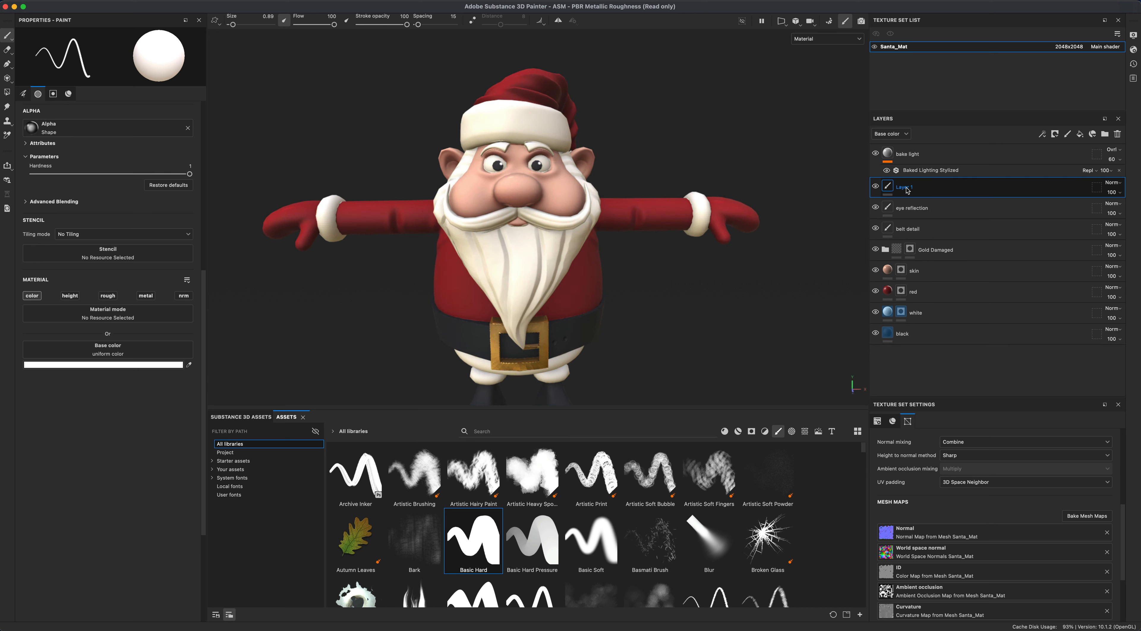
pyautogui.doubleClick(906, 188)
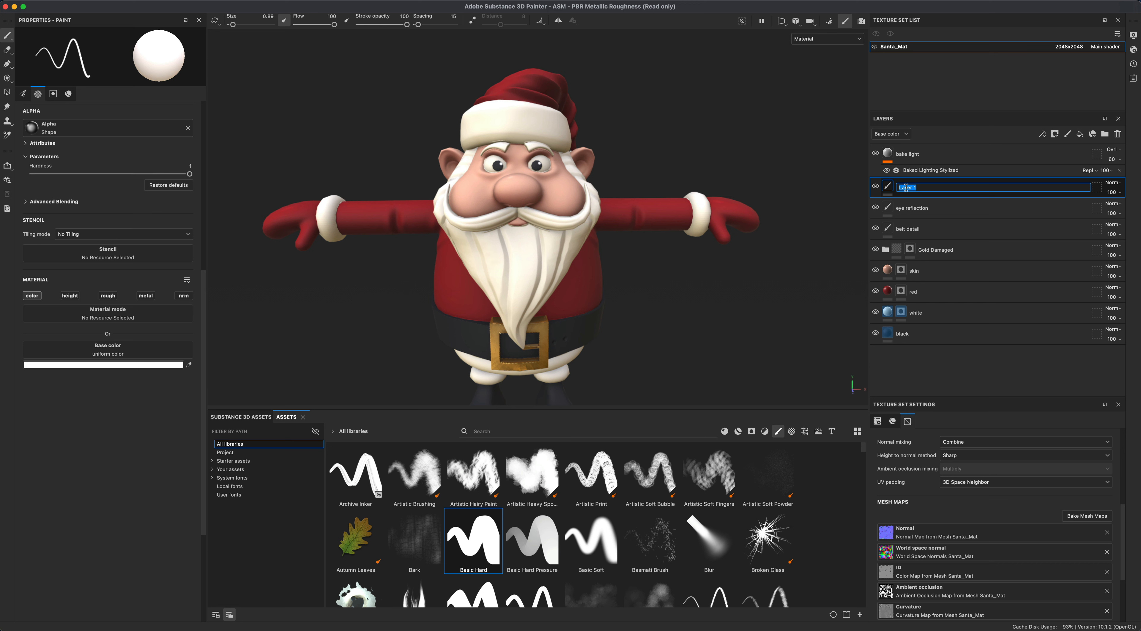
pyautogui.write('skin detail')
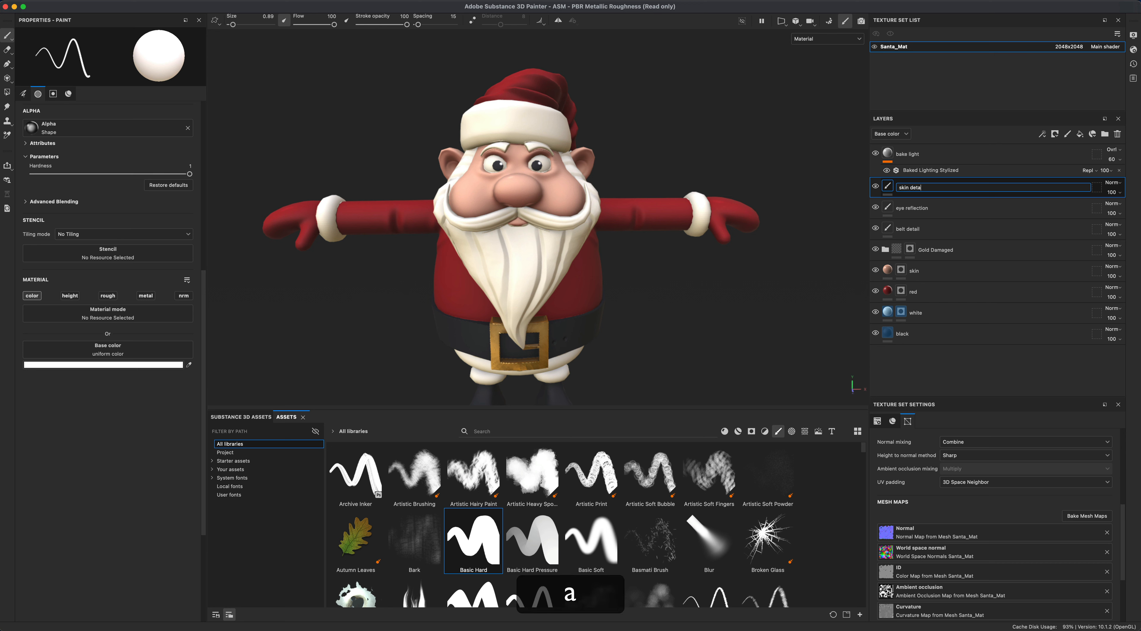
pyautogui.press('Return')
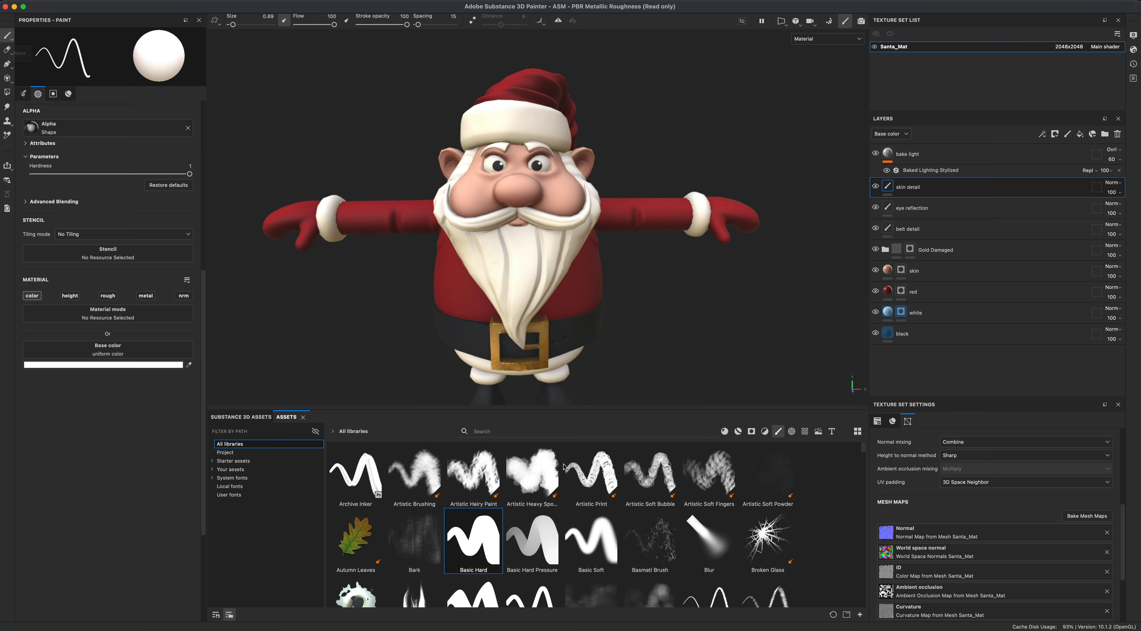
# - Choose the Basic Soft brush and set the paint base color to red
pyautogui.click(591, 538)
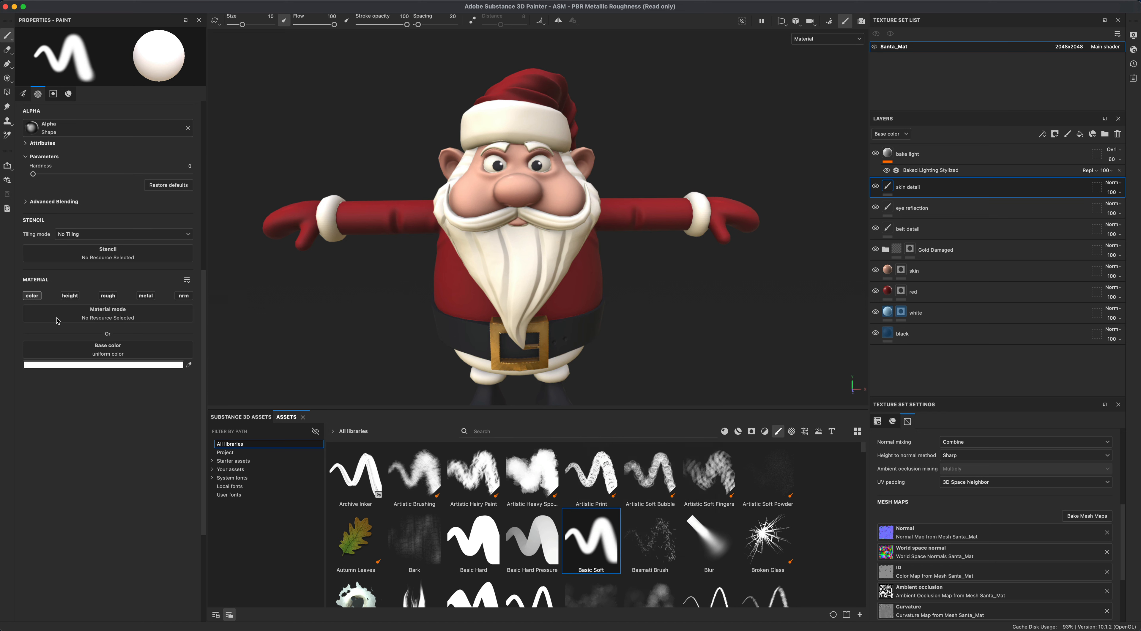
pyautogui.click(83, 365)
pyautogui.moveTo(179, 347)
pyautogui.mouseDown()
pyautogui.moveTo(219, 318)
pyautogui.moveTo(219, 293)
pyautogui.mouseUp()
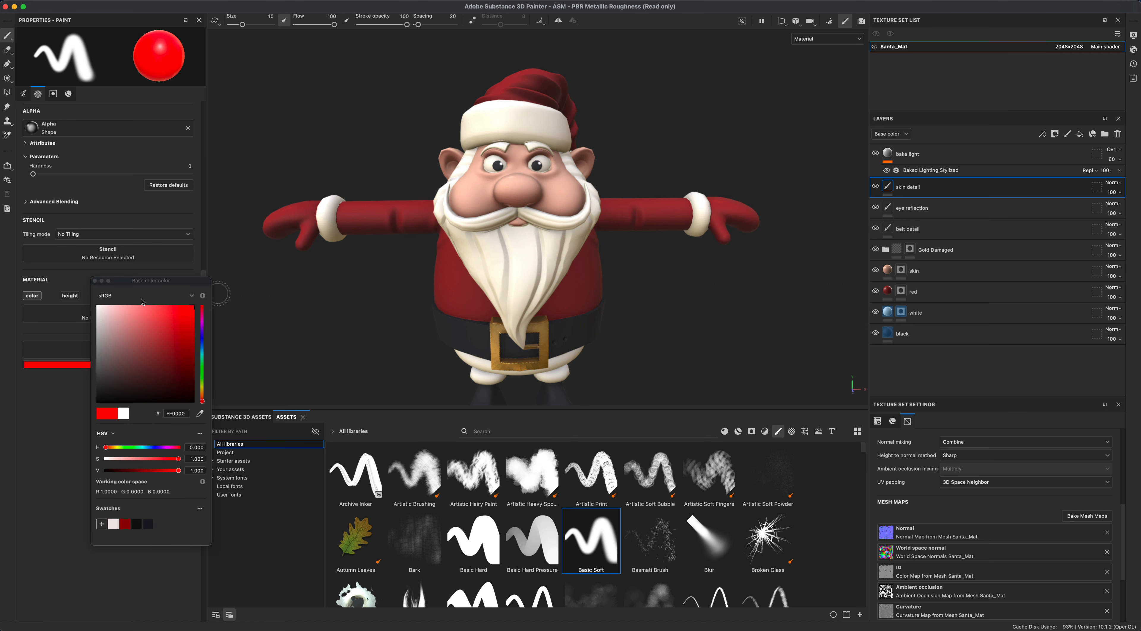
pyautogui.click(97, 281)
# - Enable symmetry, set the brush flow to 10, and paint soft red blush on both cheeks
pyautogui.keyDown('alt'); pyautogui.moveTo(668, 265); pyautogui.dragTo(666, 280); pyautogui.keyUp('alt')
pyautogui.keyDown('alt'); pyautogui.moveTo(666, 280); pyautogui.dragTo(656, 277, button='right'); pyautogui.keyUp('alt')
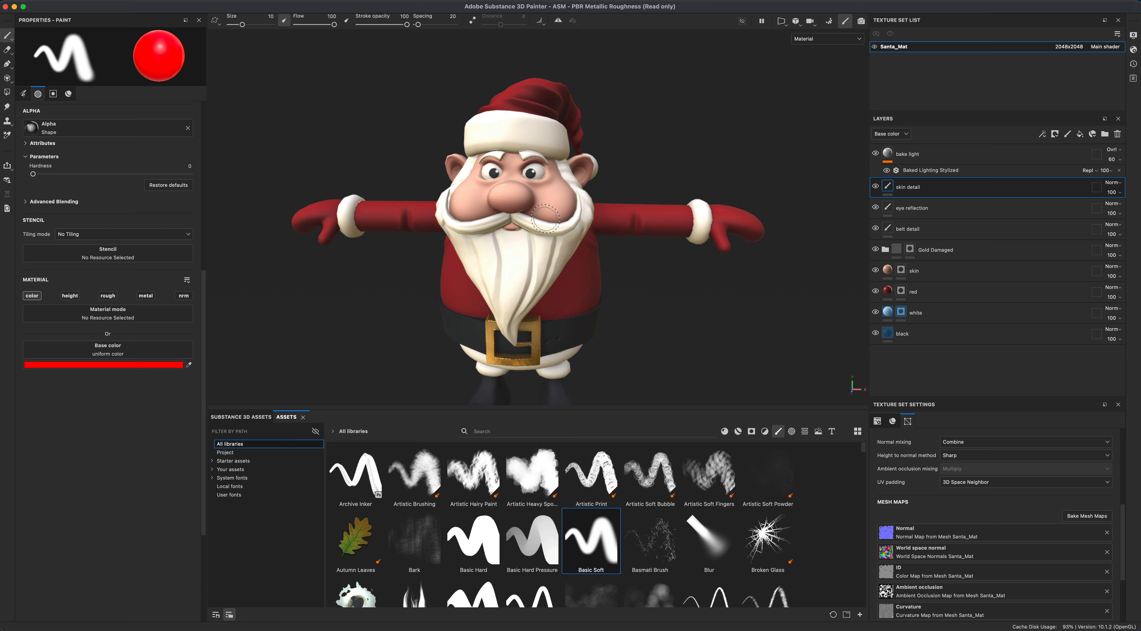
pyautogui.click(555, 202)
pyautogui.press('super+z')
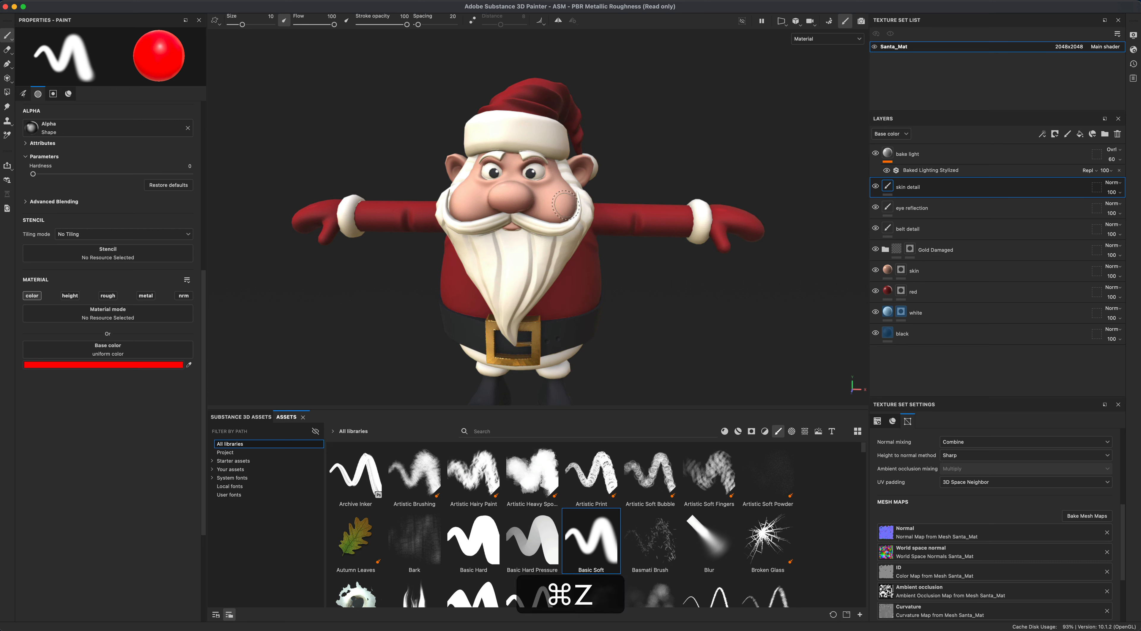
pyautogui.click(559, 21)
pyautogui.keyDown('alt'); pyautogui.moveTo(629, 97); pyautogui.dragTo(662, 112); pyautogui.keyUp('alt')
pyautogui.keyDown('alt'); pyautogui.moveTo(690, 285); pyautogui.dragTo(682, 314, button='middle'); pyautogui.keyUp('alt')
pyautogui.scroll(3, 682, 314)
pyautogui.moveTo(335, 25); pyautogui.dragTo(300, 25)
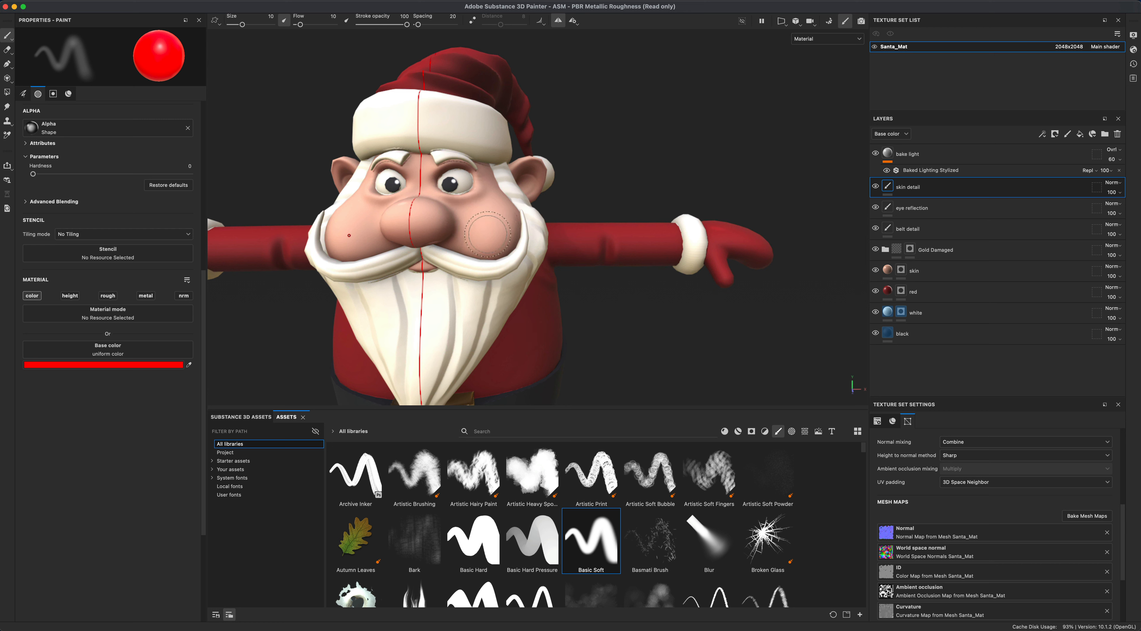
pyautogui.moveTo(488, 228)
pyautogui.mouseDown()
pyautogui.moveTo(514, 235)
pyautogui.moveTo(481, 236)
pyautogui.mouseUp()
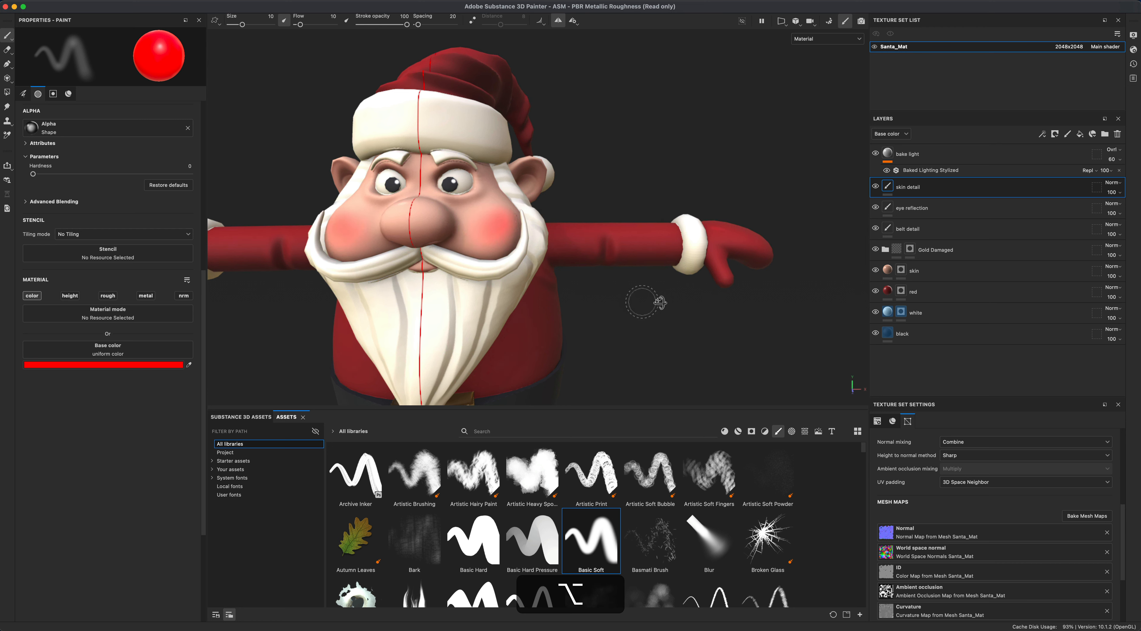
# - Paint a soft red tint onto the nose and ears from rotated views
pyautogui.keyDown('alt'); pyautogui.moveTo(644, 300); pyautogui.dragTo(658, 298); pyautogui.keyUp('alt')
pyautogui.keyDown('alt'); pyautogui.moveTo(418, 214); pyautogui.dragTo(475, 203); pyautogui.keyUp('alt')
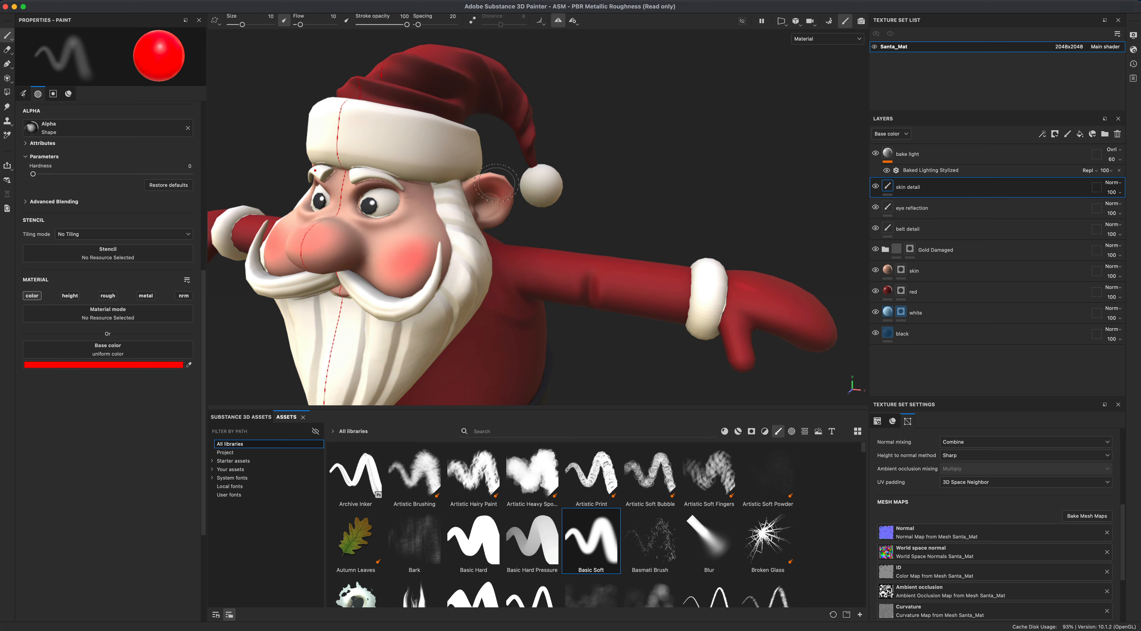
pyautogui.keyDown('alt'); pyautogui.moveTo(485, 177); pyautogui.dragTo(674, 181); pyautogui.keyUp('alt')
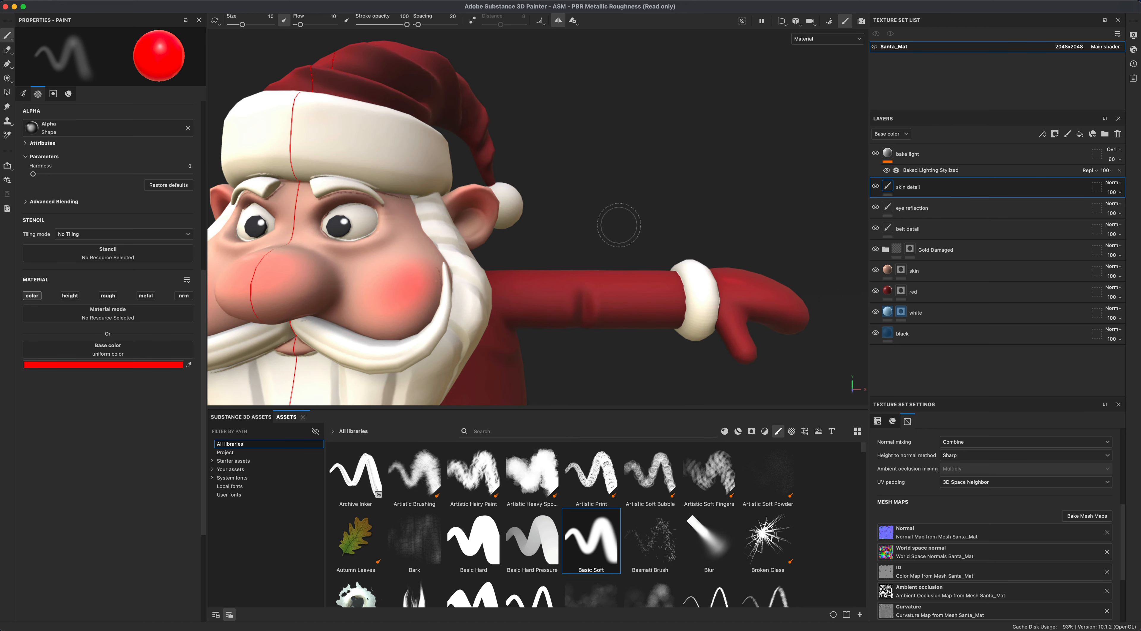
pyautogui.scroll(-3, 598, 244)
pyautogui.keyDown('alt'); pyautogui.moveTo(598, 244); pyautogui.dragTo(687, 224); pyautogui.keyUp('alt')
pyautogui.scroll(-5, 664, 225)
# - Set the skin detail layer's opacity to 85 and toggle its visibility to compare
pyautogui.click(1119, 193)
pyautogui.moveTo(1137, 209); pyautogui.dragTo(1122, 209)
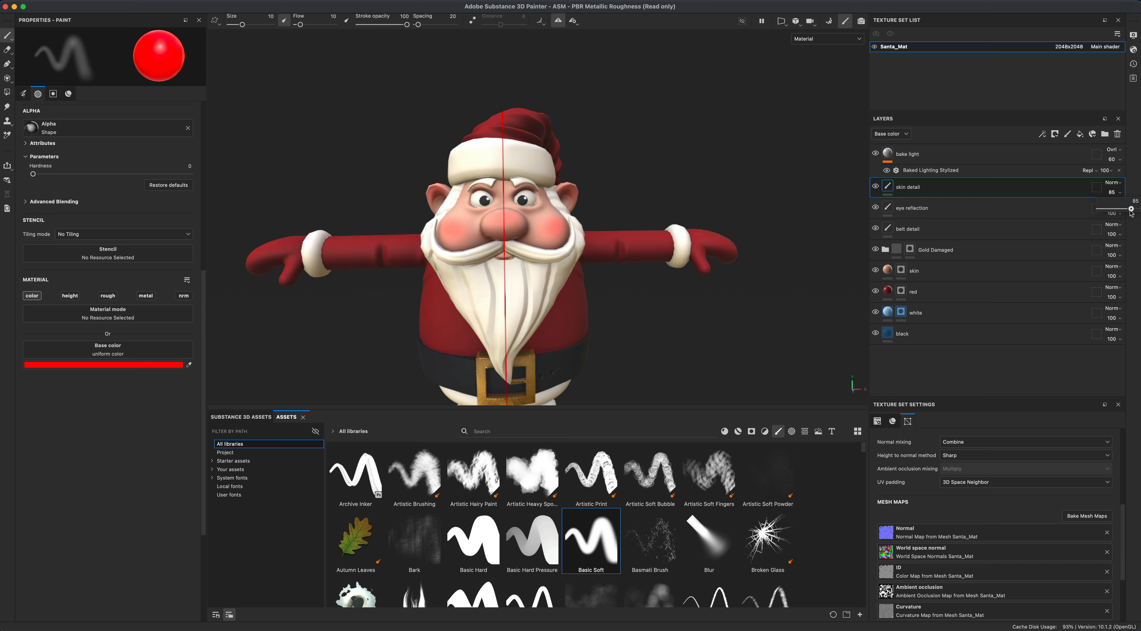
pyautogui.click(876, 187)
pyautogui.click(877, 186)
pyautogui.click(876, 186)
pyautogui.click(876, 187)
pyautogui.scroll(-3, 693, 296)
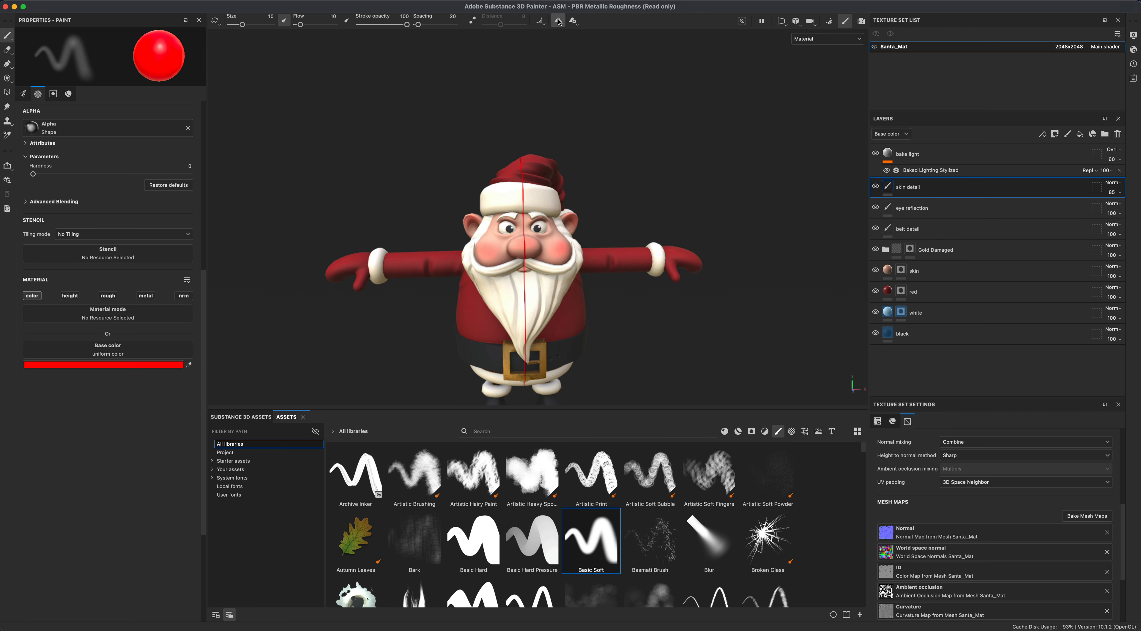
# - Disable symmetry and orbit around the model to review the skin painting
pyautogui.click(558, 22)
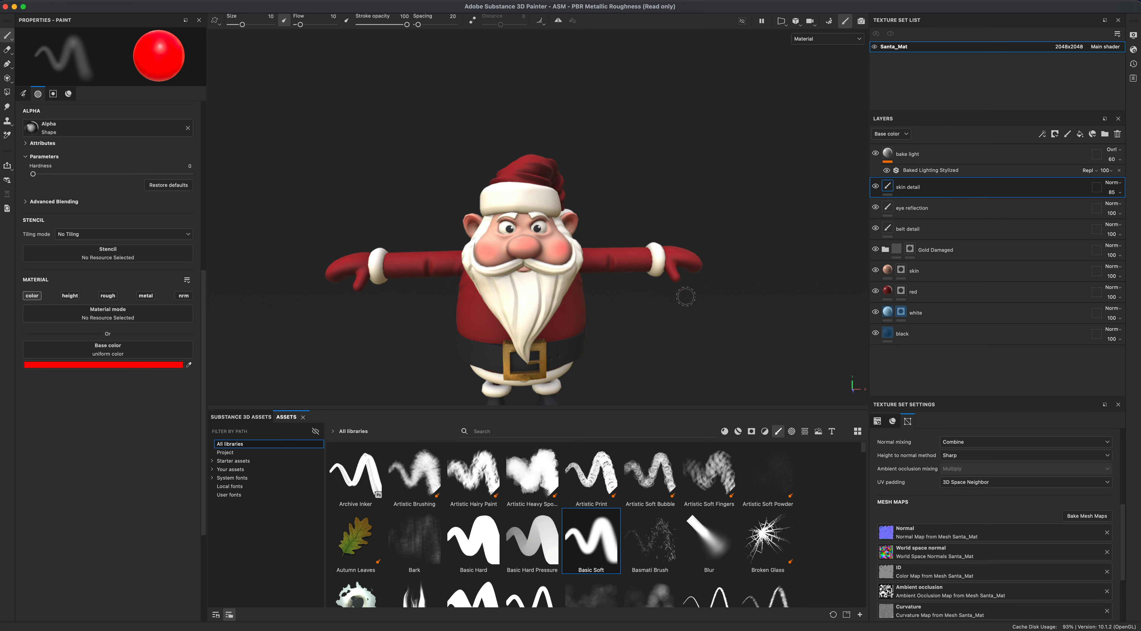
pyautogui.scroll(-5, 682, 296)
pyautogui.keyDown('alt'); pyautogui.moveTo(659, 283); pyautogui.dragTo(714, 281); pyautogui.keyUp('alt')
pyautogui.scroll(3, 667, 290)
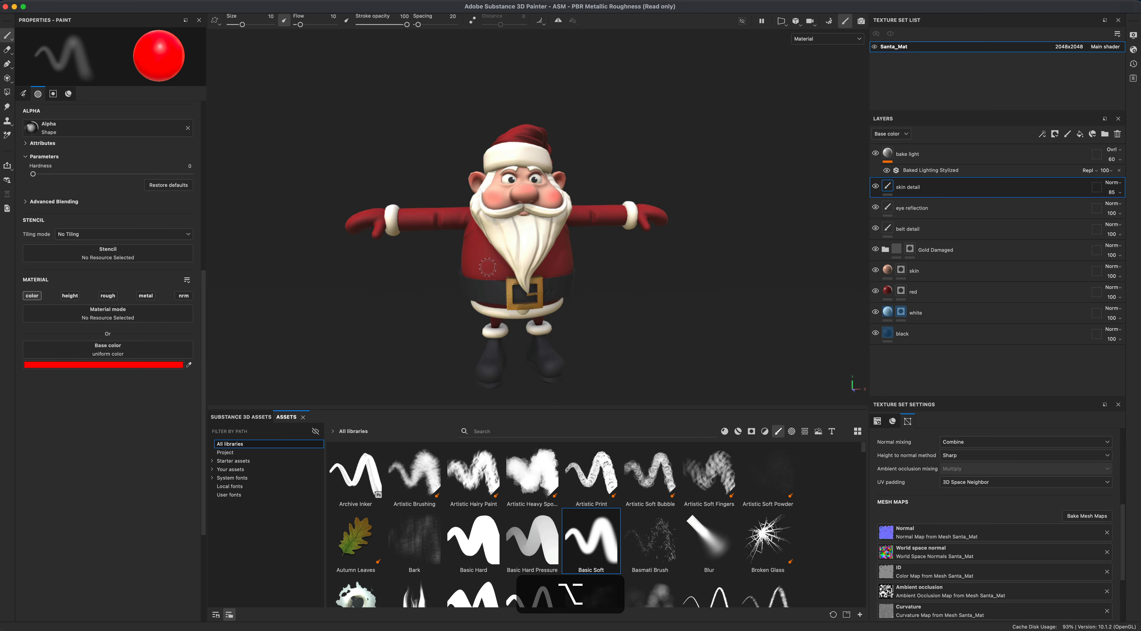
pyautogui.moveTo(423, 265)
pyautogui.keyDown('alt'); pyautogui.mouseDown()
pyautogui.moveTo(438, 224)
pyautogui.moveTo(351, 256)
pyautogui.moveTo(370, 300)
pyautogui.moveTo(465, 341)
pyautogui.moveTo(736, 314)
pyautogui.moveTo(769, 292)
pyautogui.moveTo(545, 306)
pyautogui.moveTo(324, 300)
pyautogui.moveTo(305, 312)
pyautogui.mouseUp(); pyautogui.keyUp('alt')
pyautogui.keyDown('alt'); pyautogui.moveTo(696, 321); pyautogui.dragTo(664, 306); pyautogui.keyUp('alt')
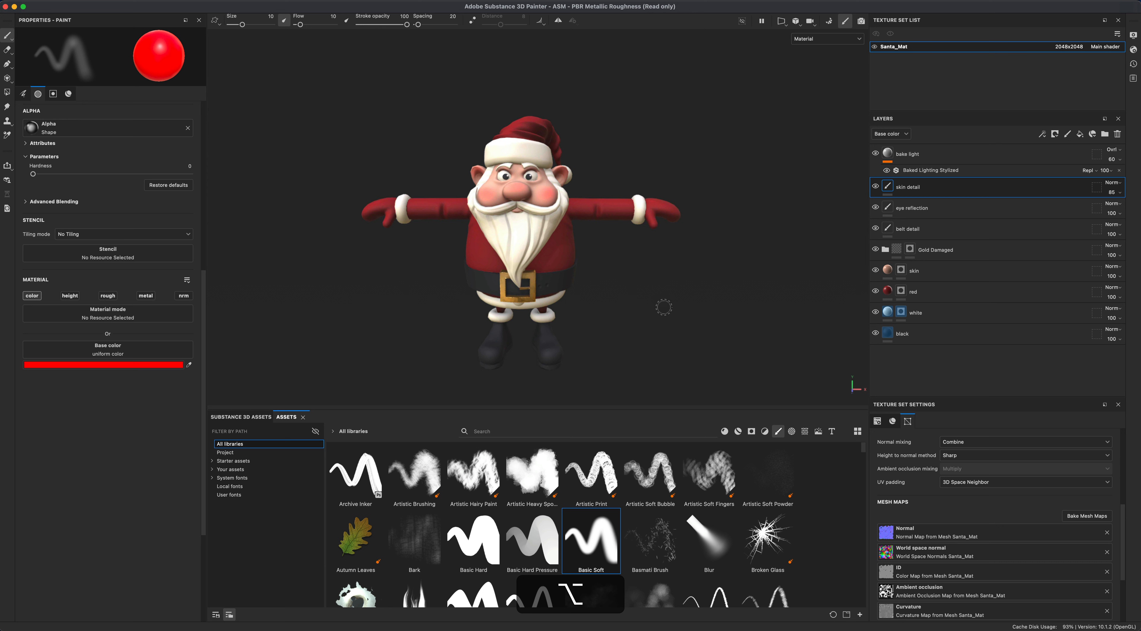
pyautogui.moveTo(665, 306)
pyautogui.keyDown('alt'); pyautogui.keyDown('shift'); pyautogui.mouseDown(button='right')
pyautogui.moveTo(713, 304)
pyautogui.moveTo(570, 302)
pyautogui.mouseUp(button='right'); pyautogui.keyUp('shift'); pyautogui.keyUp('alt')
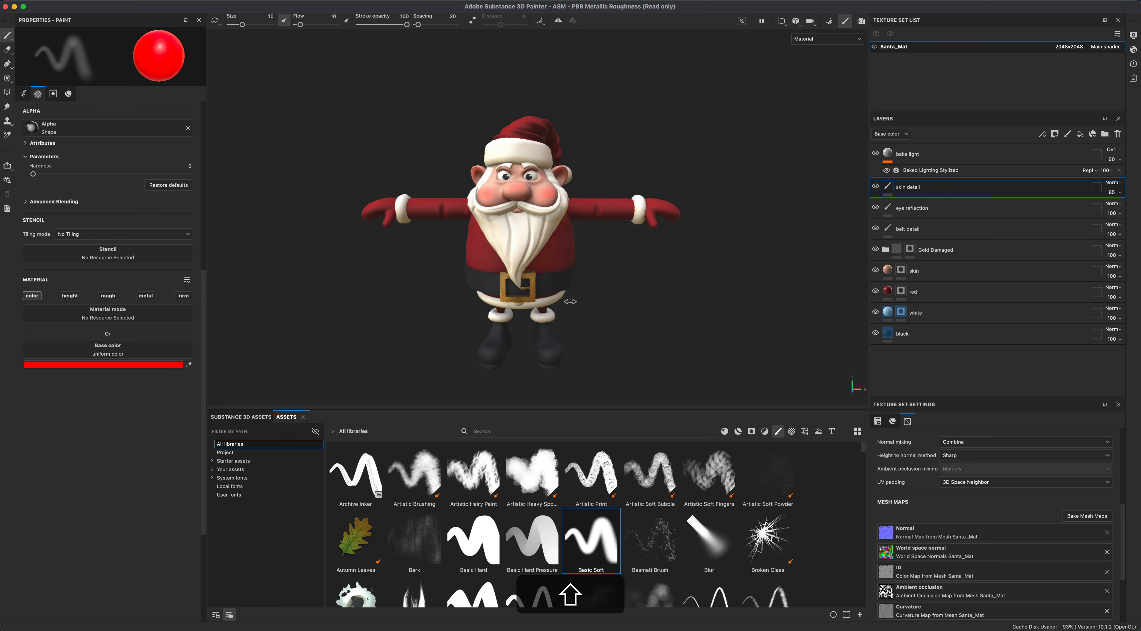
pyautogui.moveTo(652, 318)
pyautogui.keyDown('alt'); pyautogui.mouseDown()
pyautogui.moveTo(656, 254)
pyautogui.moveTo(672, 296)
pyautogui.moveTo(655, 301)
pyautogui.moveTo(667, 312)
pyautogui.mouseUp(); pyautogui.keyUp('alt')
pyautogui.keyDown('alt'); pyautogui.moveTo(667, 312); pyautogui.dragTo(674, 309, button='middle'); pyautogui.keyUp('alt')
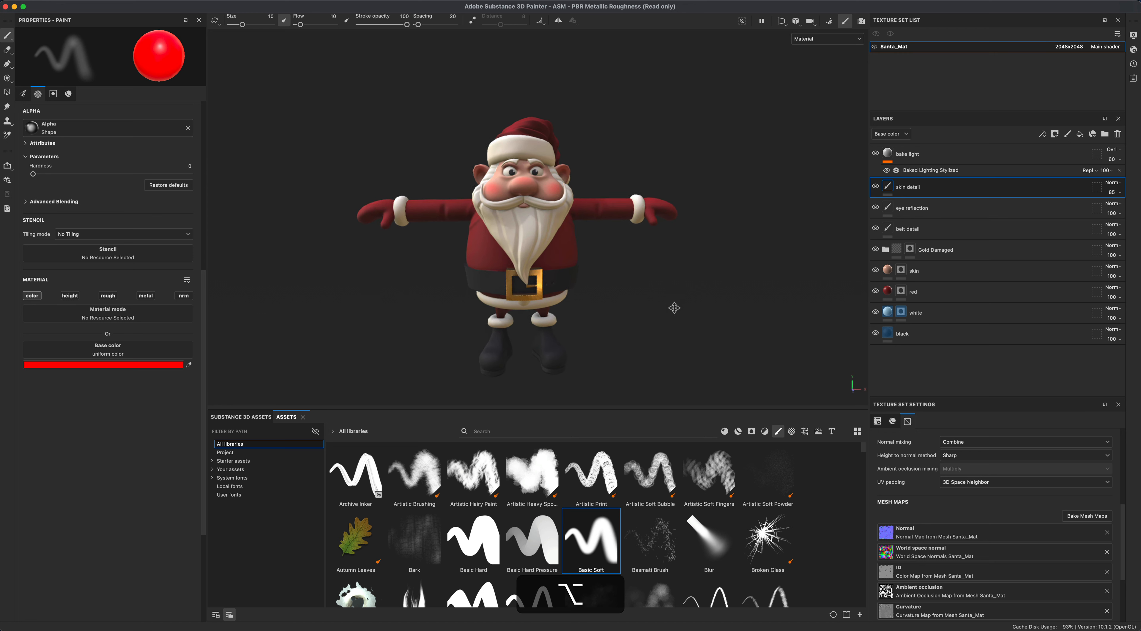
# - Switch the viewport to Base color display to inspect the model, then back to Material
pyautogui.click(811, 39)
pyautogui.click(812, 77)
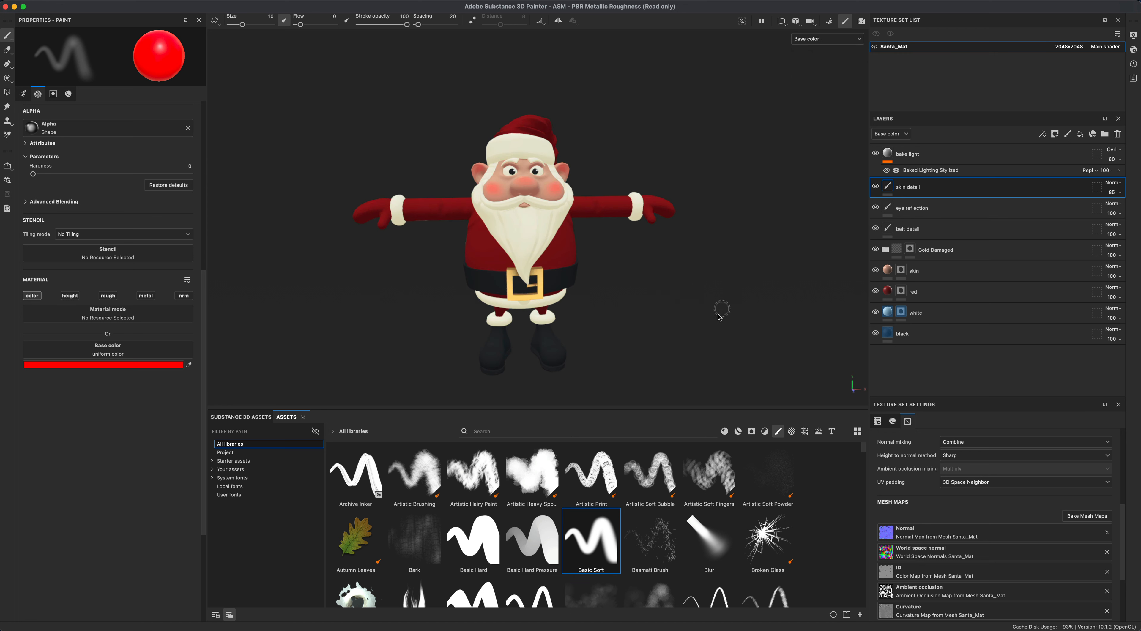
pyautogui.moveTo(720, 308)
pyautogui.keyDown('alt'); pyautogui.mouseDown()
pyautogui.moveTo(673, 214)
pyautogui.moveTo(691, 313)
pyautogui.moveTo(711, 316)
pyautogui.mouseUp(); pyautogui.keyUp('alt')
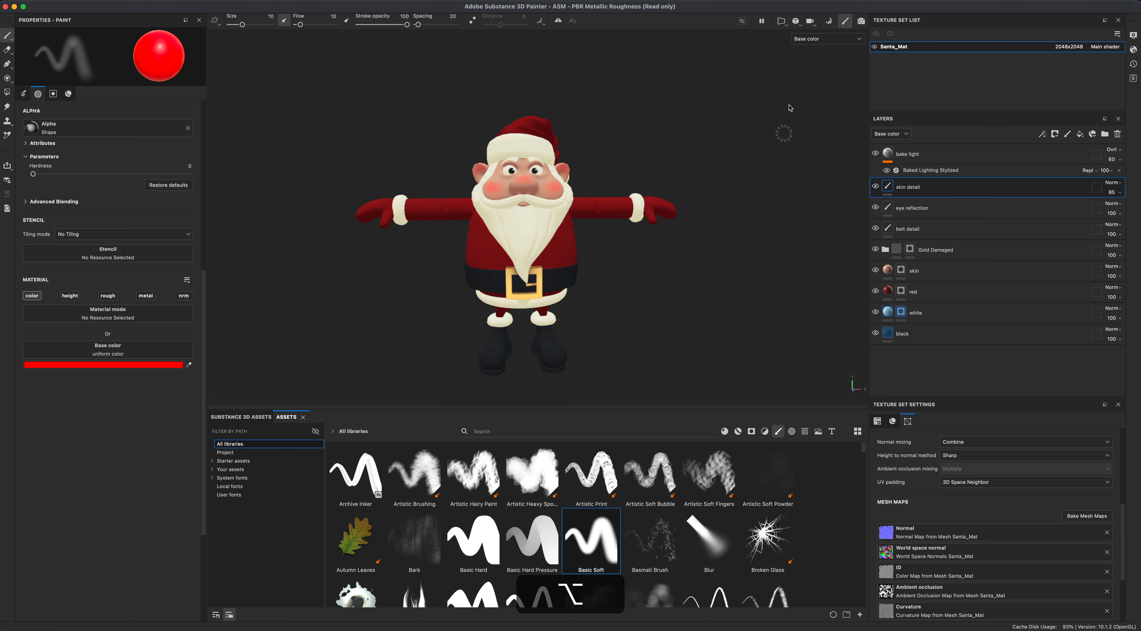
pyautogui.click(822, 39)
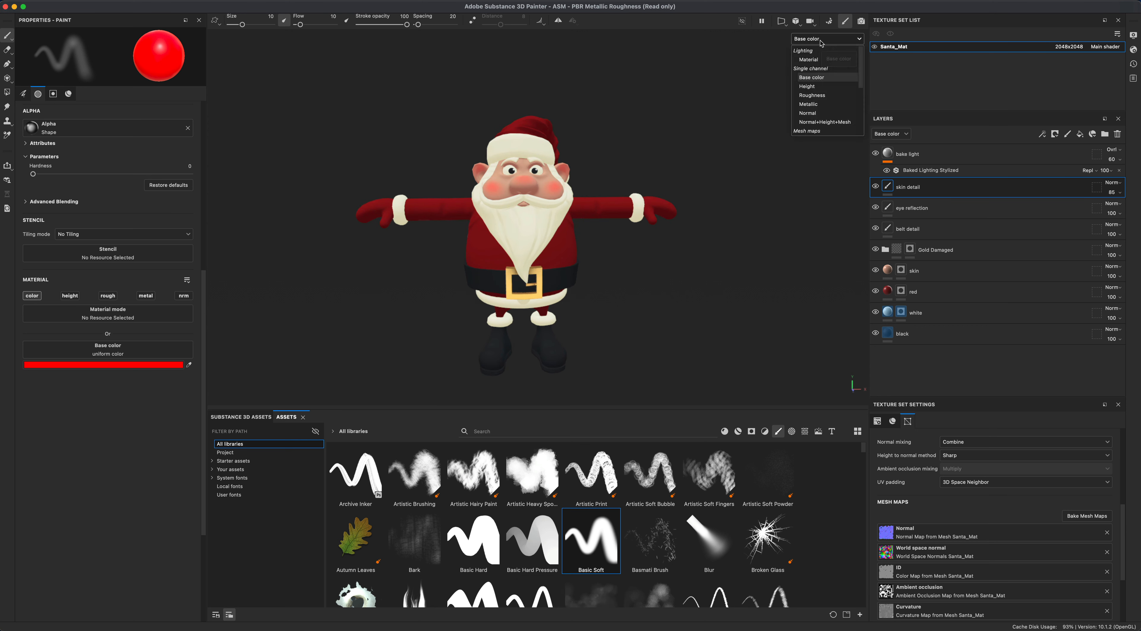
pyautogui.click(816, 61)
pyautogui.moveTo(675, 293)
pyautogui.keyDown('alt'); pyautogui.mouseDown()
pyautogui.moveTo(547, 269)
pyautogui.moveTo(621, 272)
pyautogui.moveTo(628, 294)
pyautogui.moveTo(677, 287)
pyautogui.moveTo(669, 270)
pyautogui.mouseUp(); pyautogui.keyUp('alt')
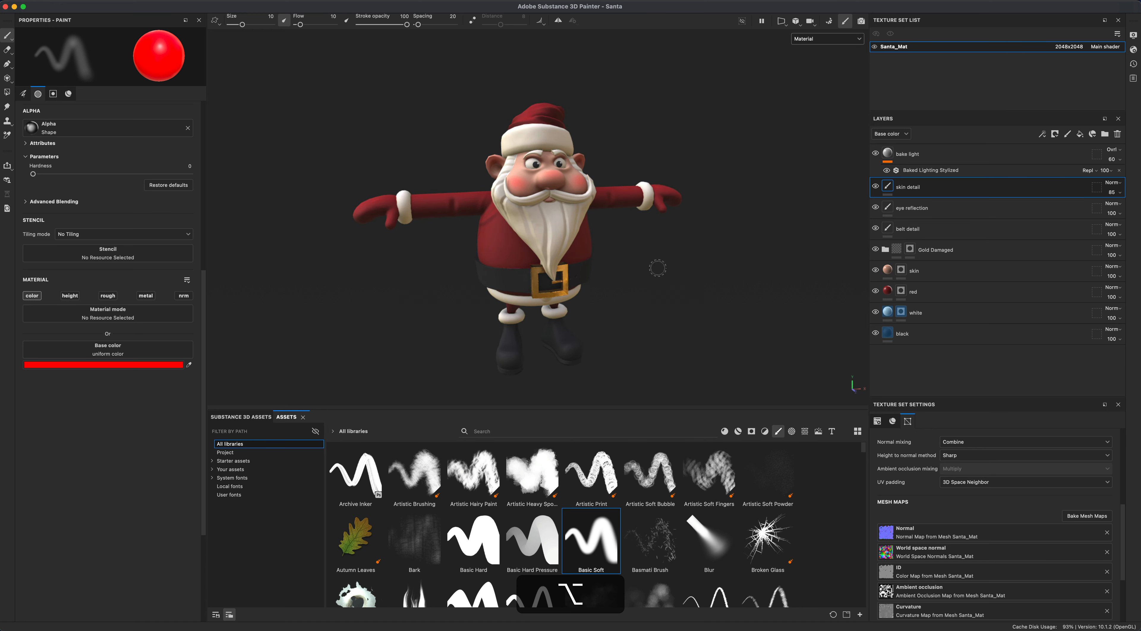
# - Switch the viewport to Iray rendering and adjust the dome ground's Y offset to about -74.7
pyautogui.click(862, 22)
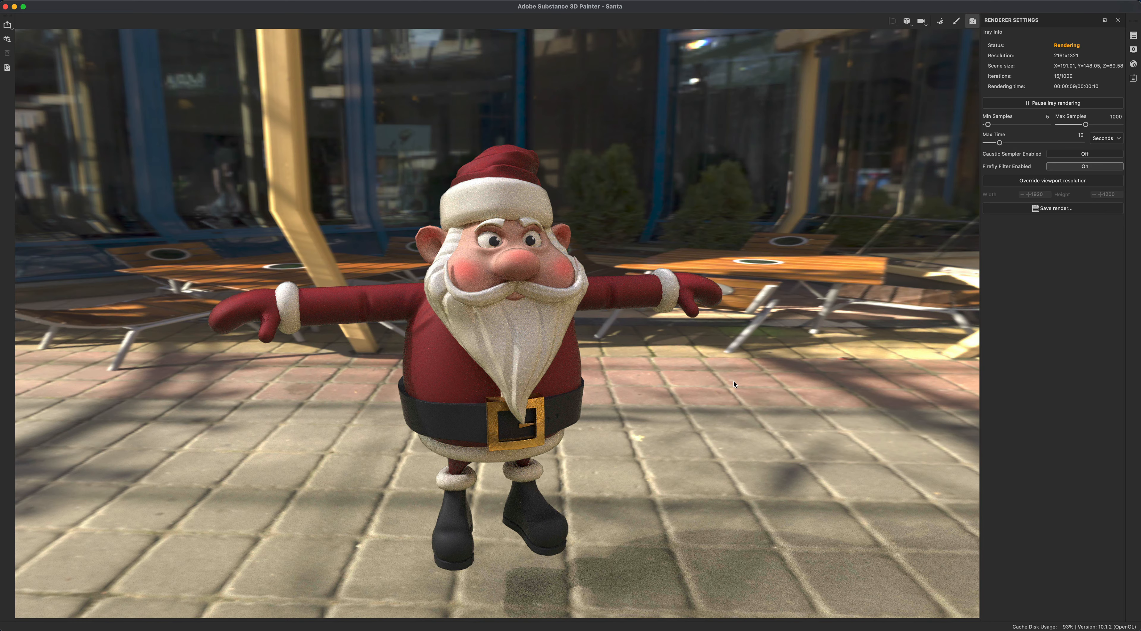
pyautogui.keyDown('alt'); pyautogui.moveTo(735, 382); pyautogui.dragTo(720, 321); pyautogui.keyUp('alt')
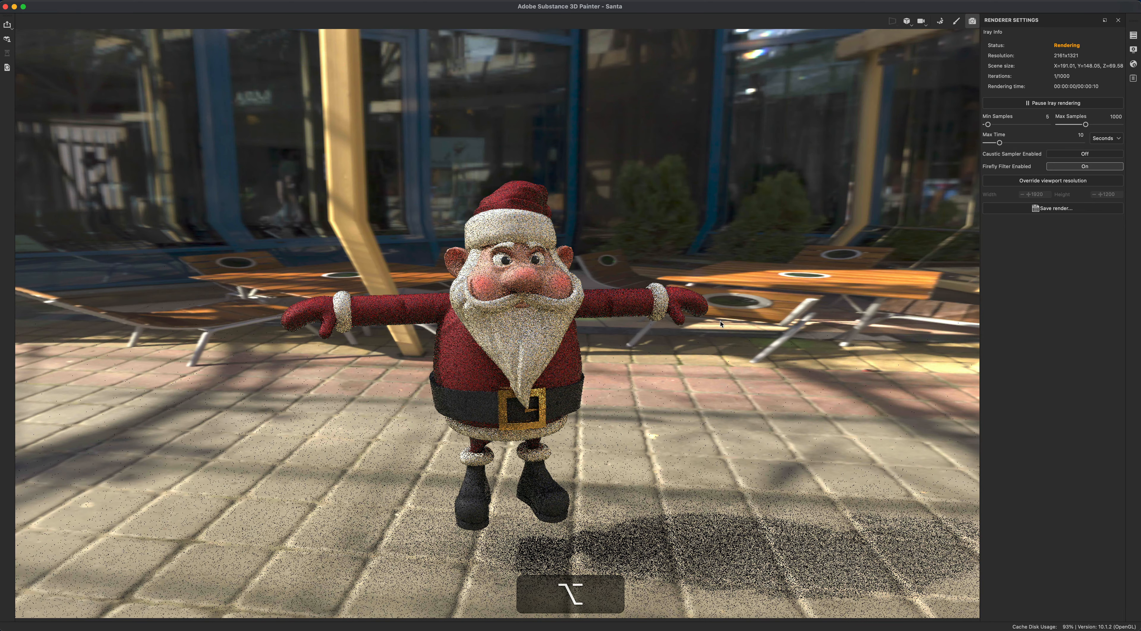
pyautogui.click(1133, 50)
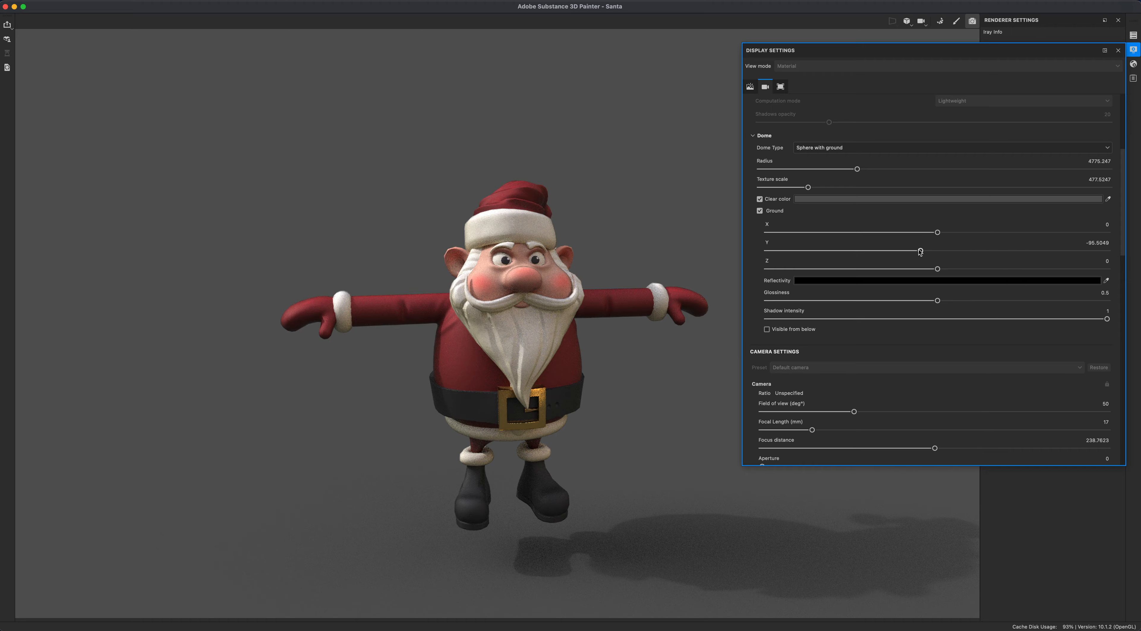
pyautogui.moveTo(920, 251); pyautogui.dragTo(924, 251)
# - Set the dome's clear color to bright blue 00B6FF and close the display settings
pyautogui.click(838, 200)
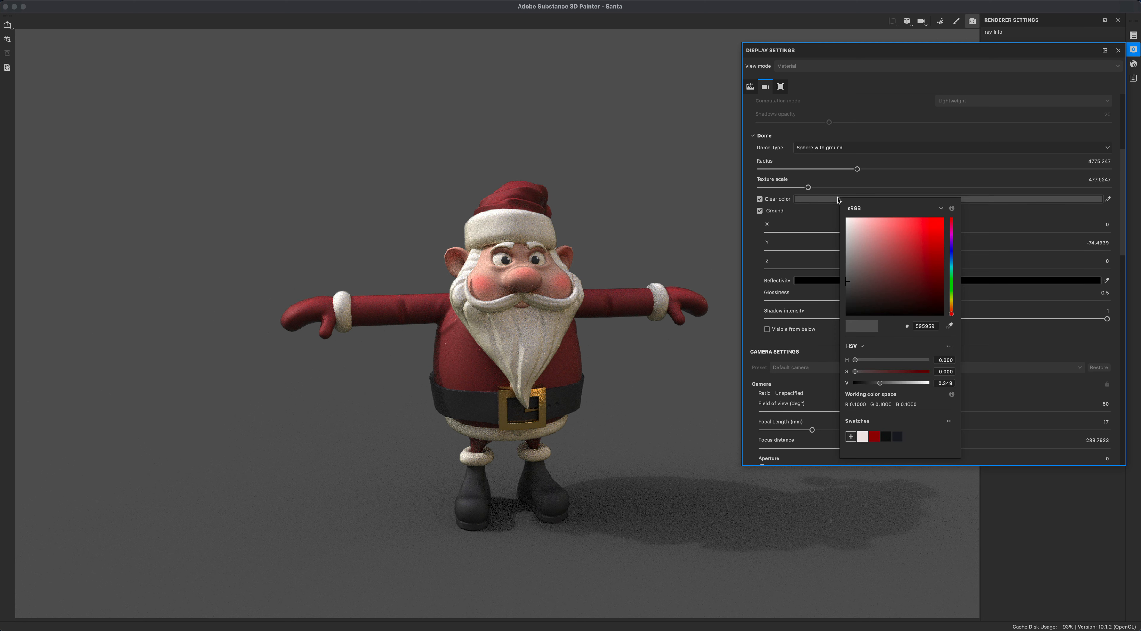
pyautogui.click(952, 262)
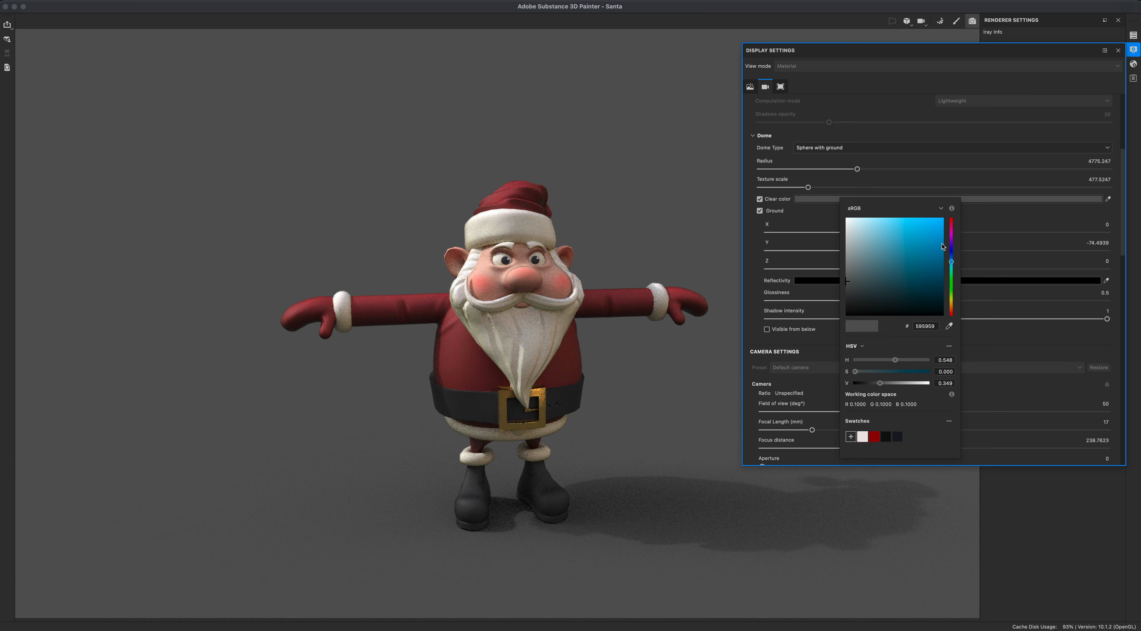
pyautogui.click(940, 233)
pyautogui.click(945, 220)
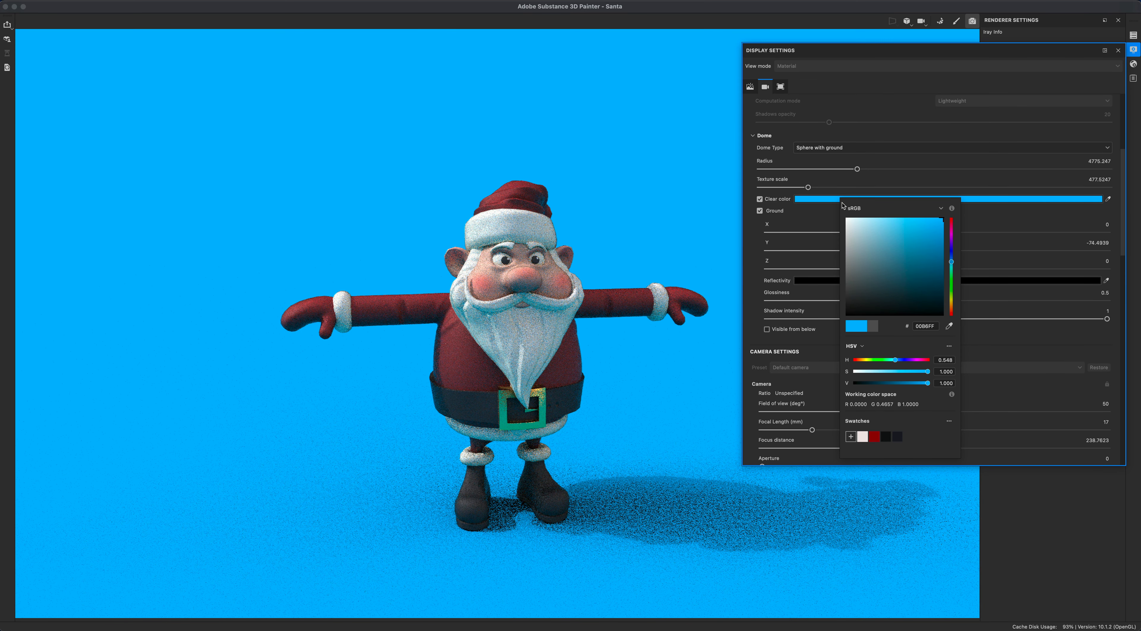
pyautogui.click(1046, 219)
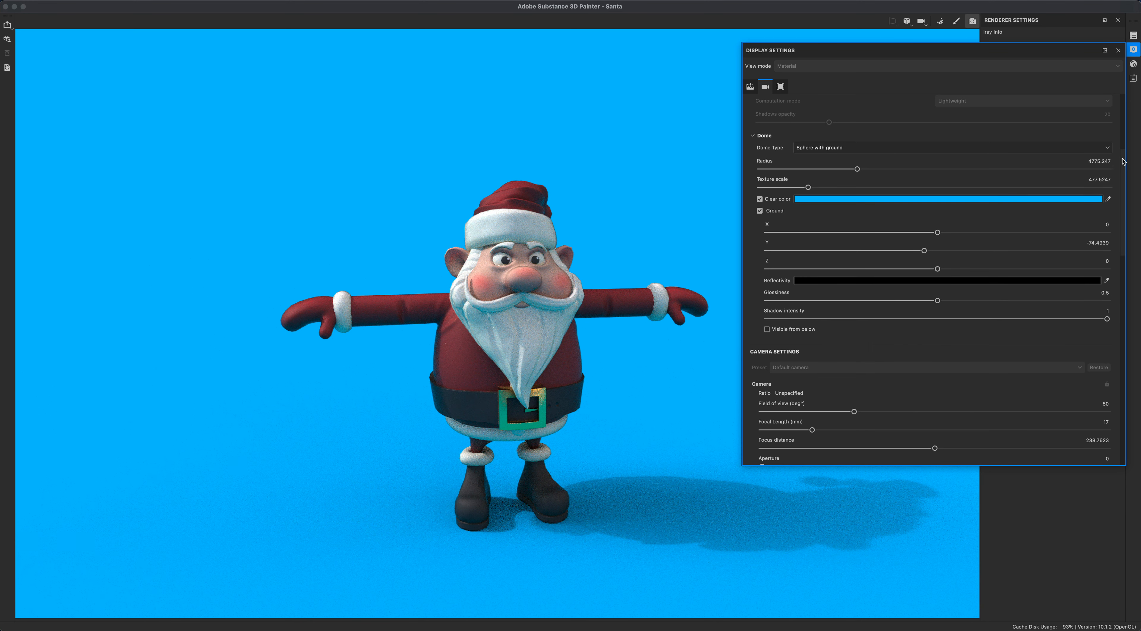
pyautogui.click(1050, 504)
pyautogui.click(1118, 50)
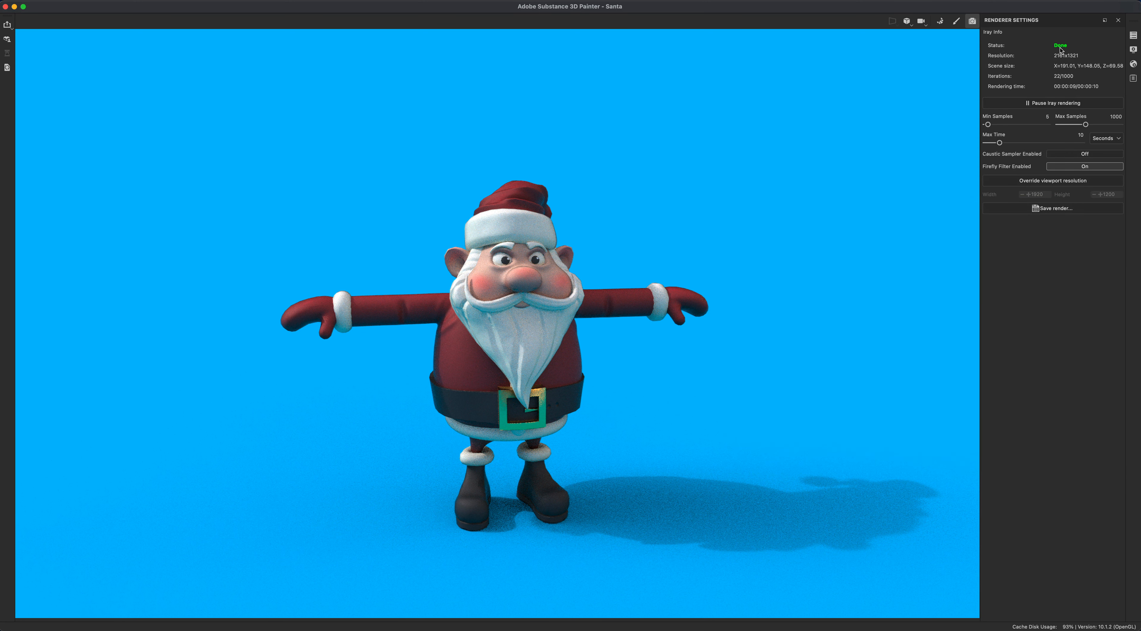
# - Set the Iray rendering max time to 10 minutes
pyautogui.click(1098, 140)
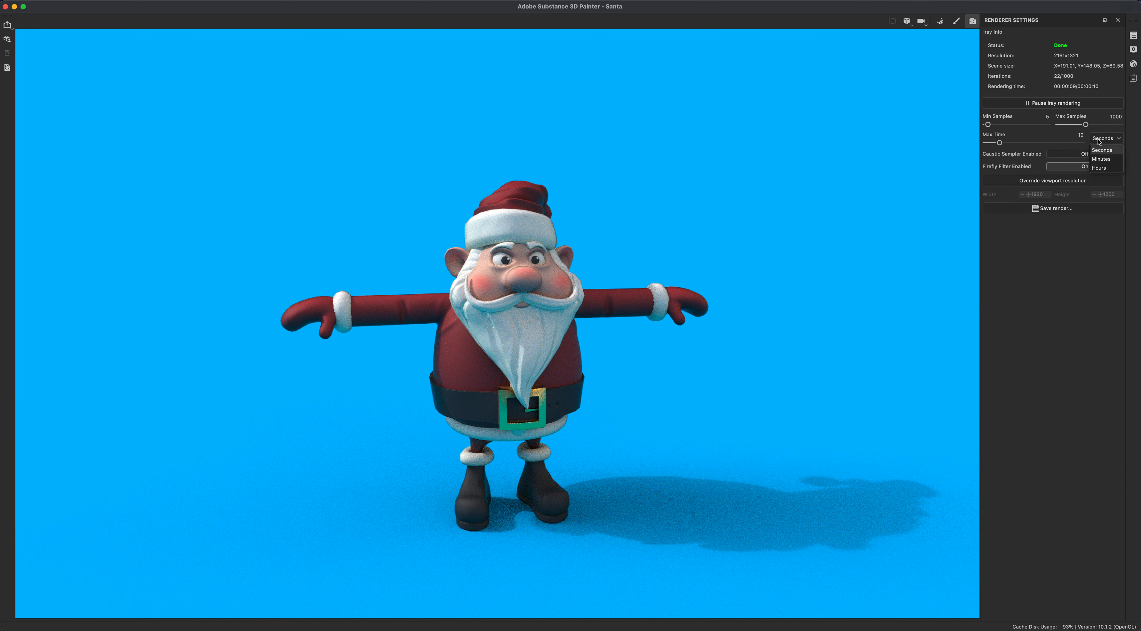
pyautogui.click(1100, 159)
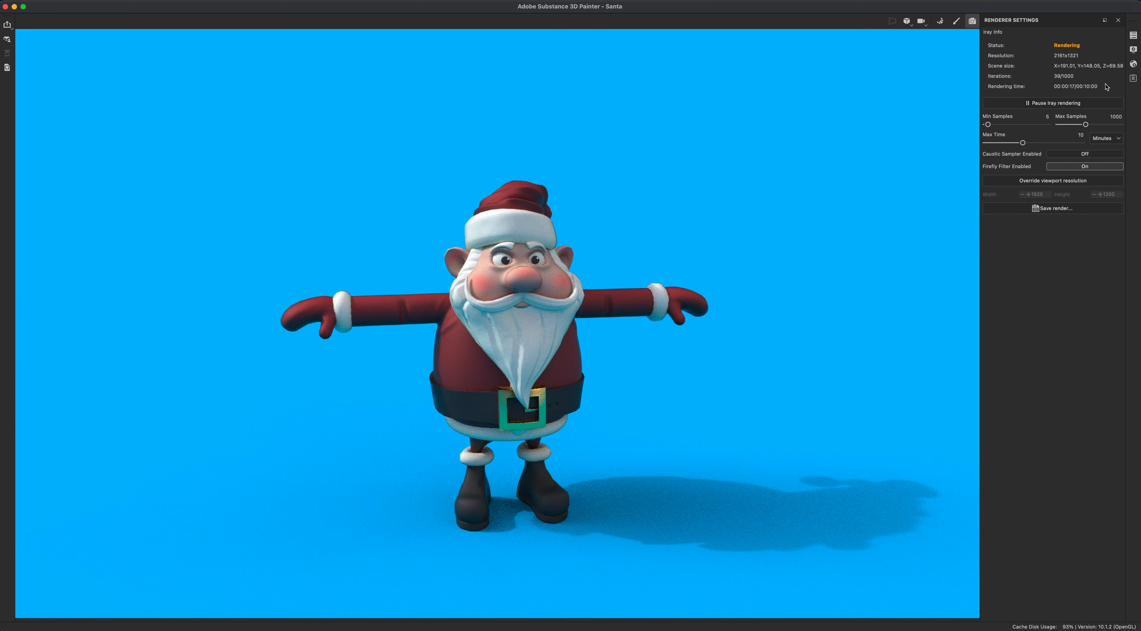
# - Change the environment map to Soft 2KingLowContrast in the display settings
pyautogui.click(1133, 50)
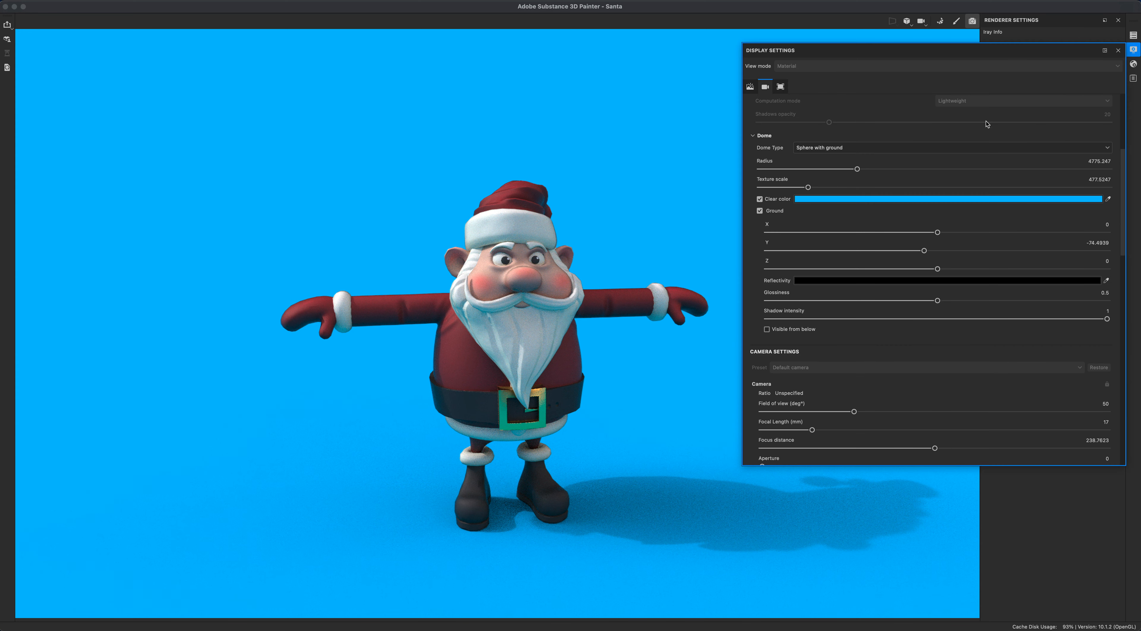
pyautogui.click(1123, 120)
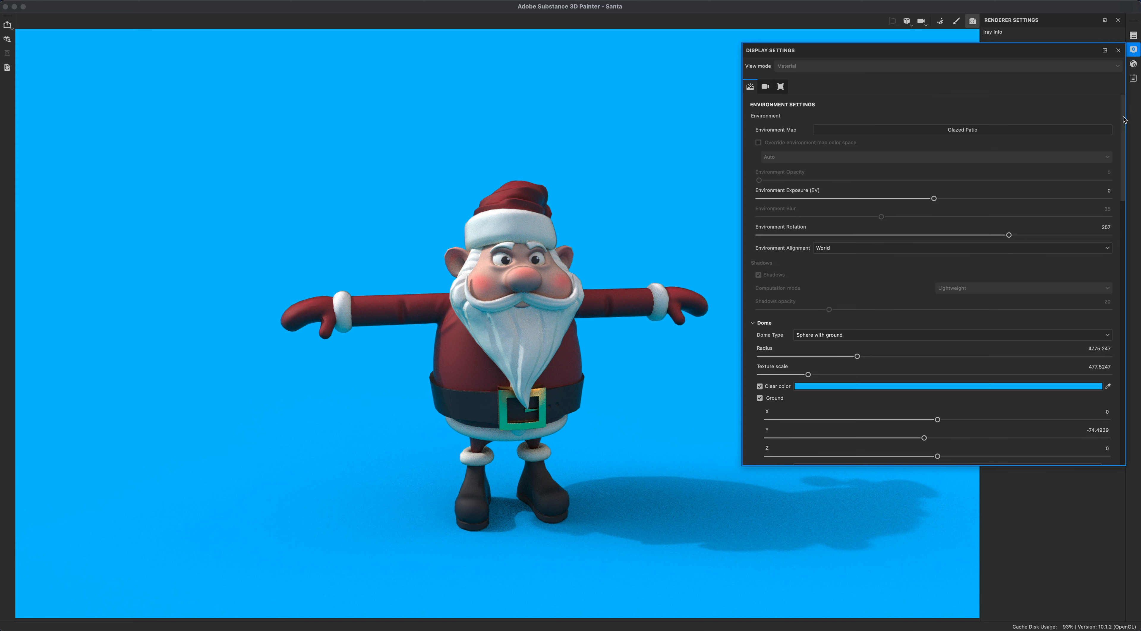
pyautogui.click(1014, 130)
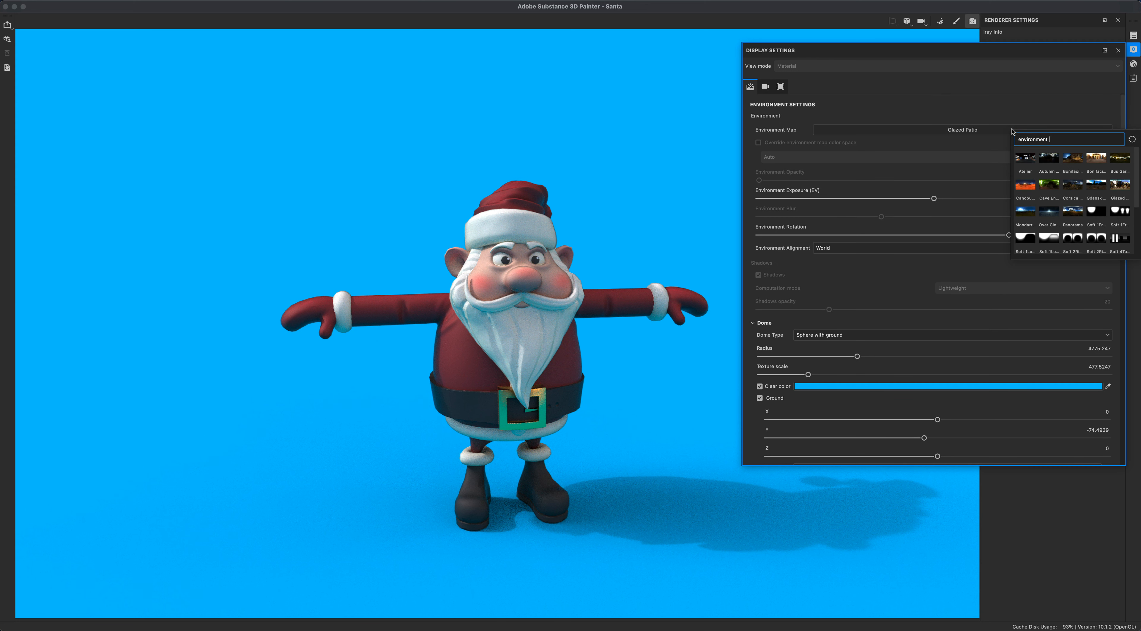
pyautogui.click(1093, 237)
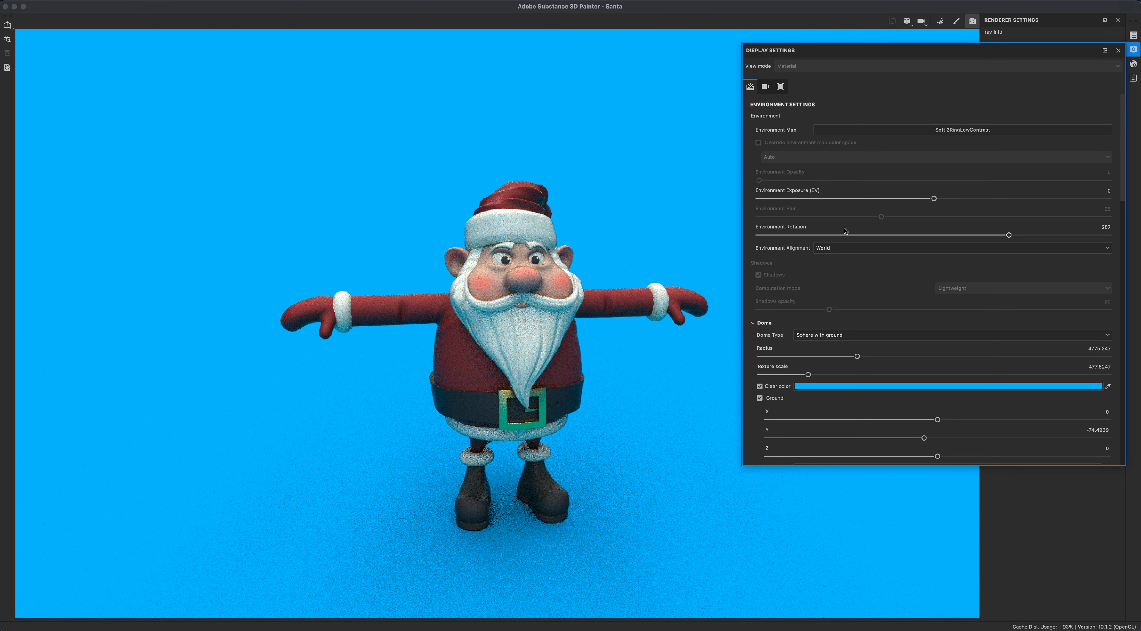
pyautogui.click(887, 235)
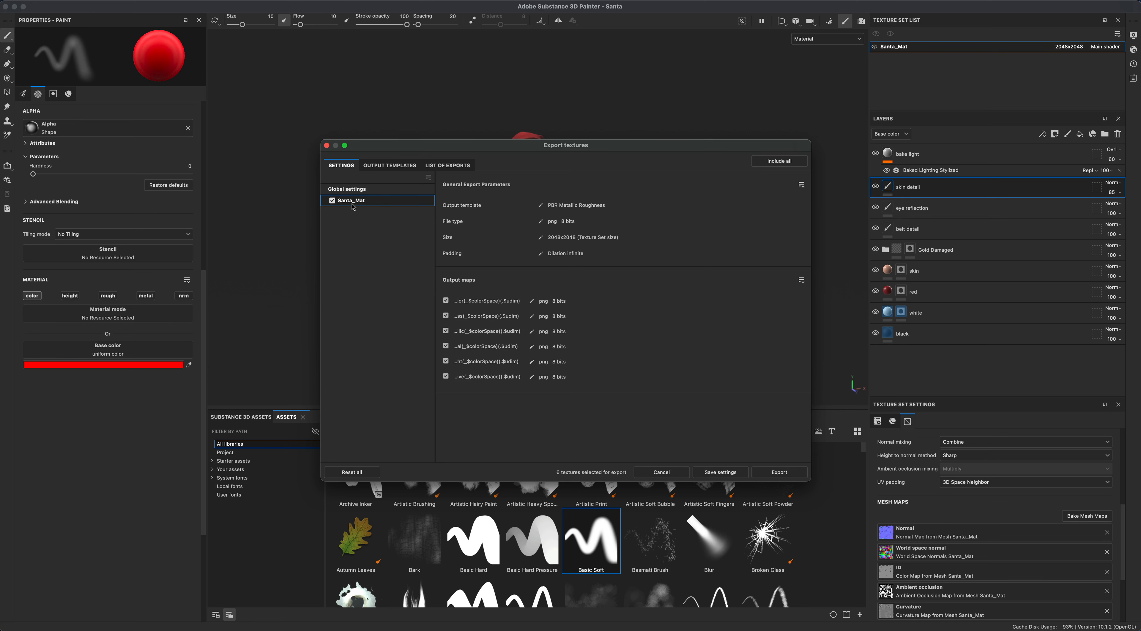
# - Review the list of texture files that will be exported for Santa_Mat
pyautogui.moveTo(416, 152); pyautogui.dragTo(403, 151)
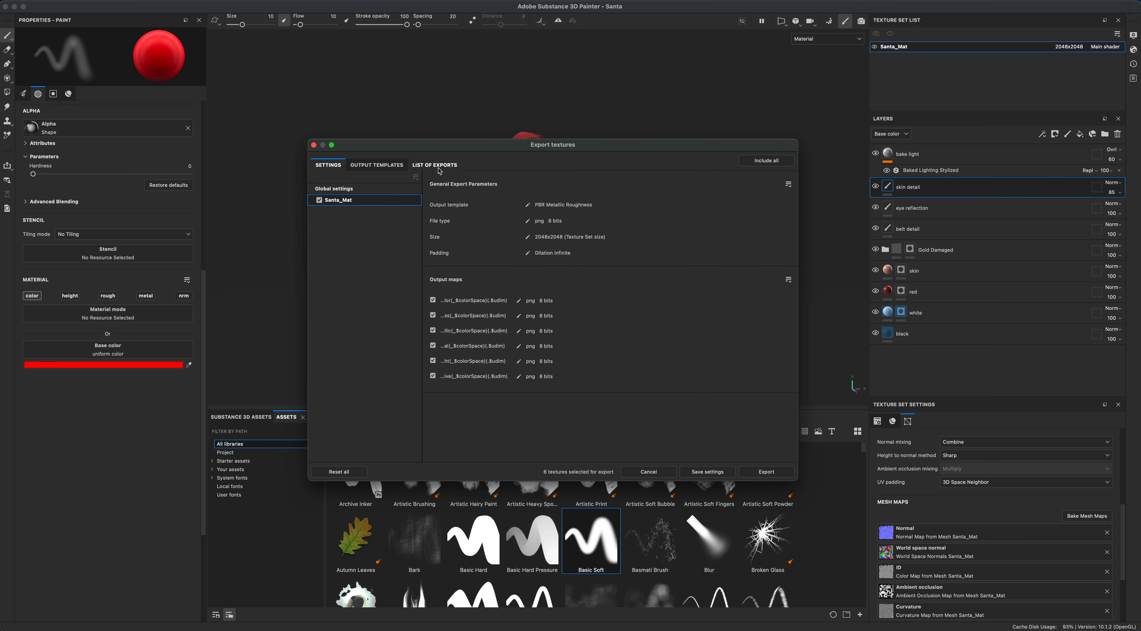
pyautogui.click(438, 167)
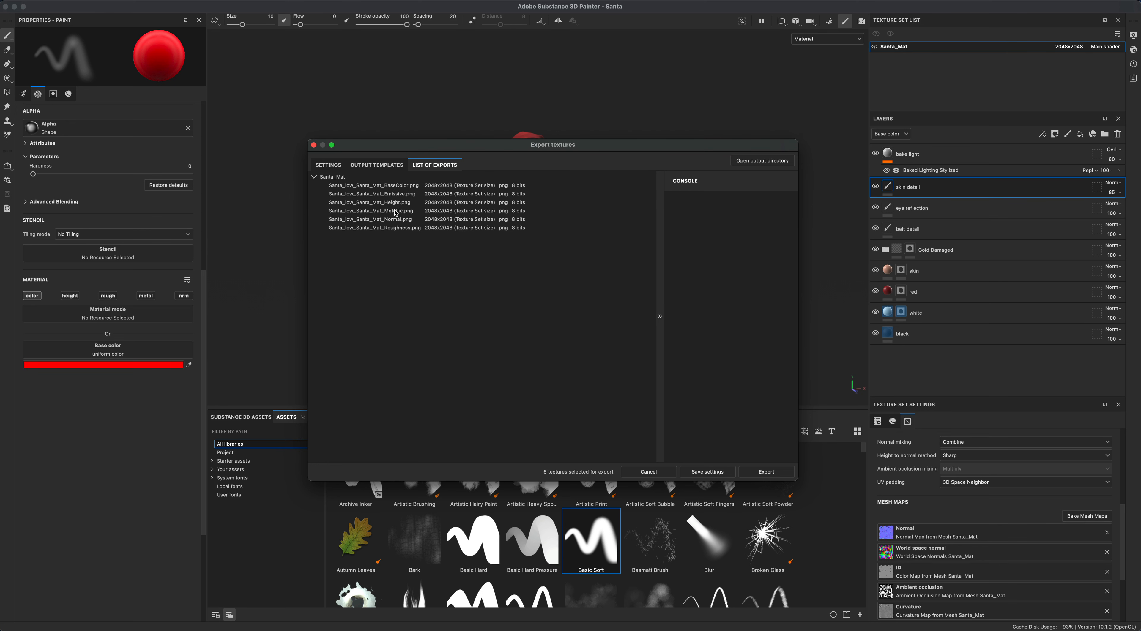
pyautogui.click(328, 165)
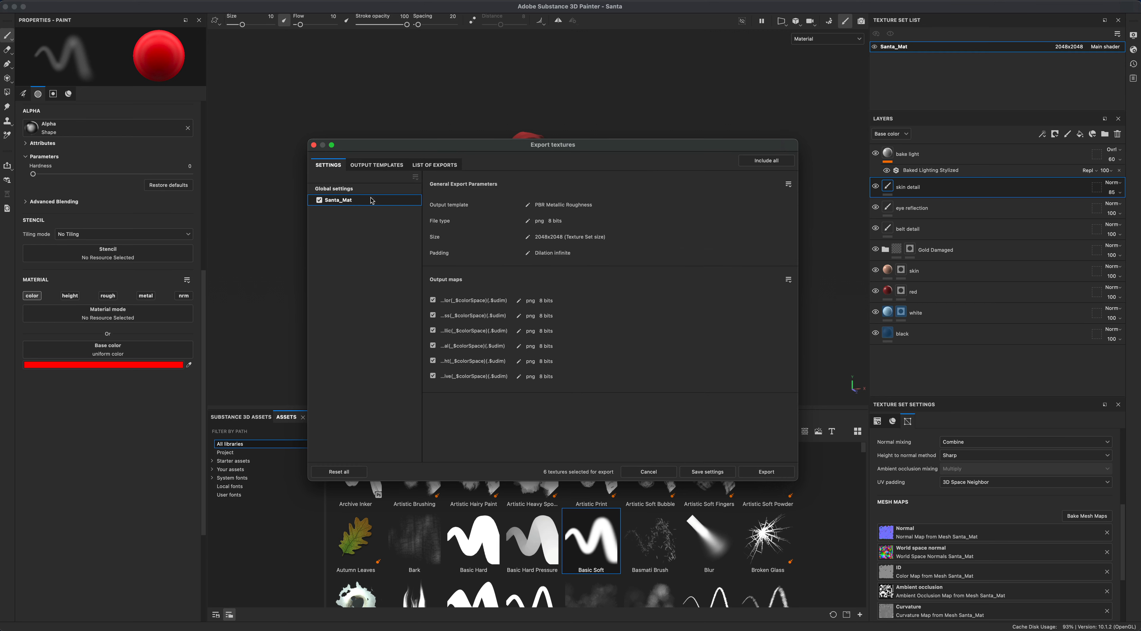
# - In the global export settings, set size to 2048 and padding to Dilation + default background color, then save settings
pyautogui.click(352, 190)
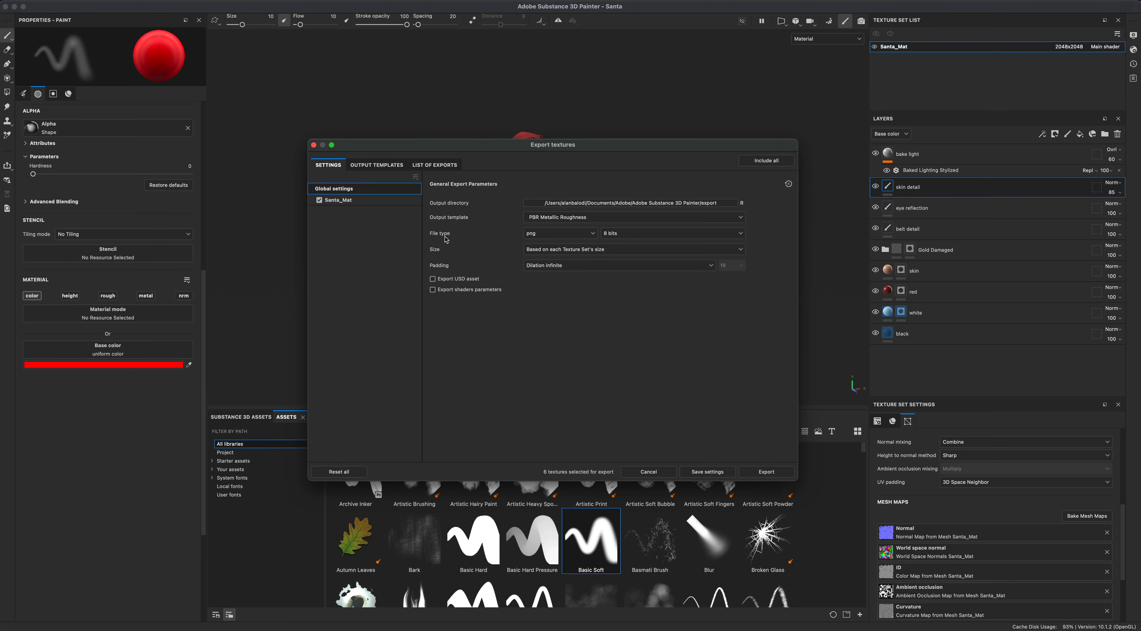
pyautogui.click(551, 235)
pyautogui.click(552, 235)
pyautogui.click(550, 251)
pyautogui.click(543, 319)
pyautogui.click(548, 266)
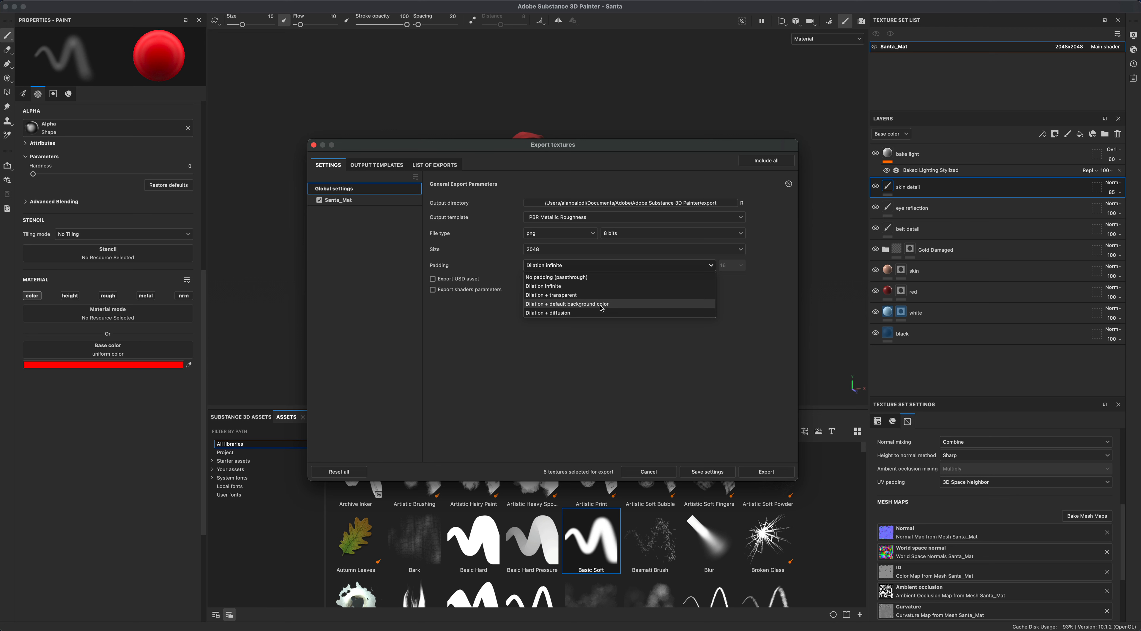
pyautogui.click(601, 305)
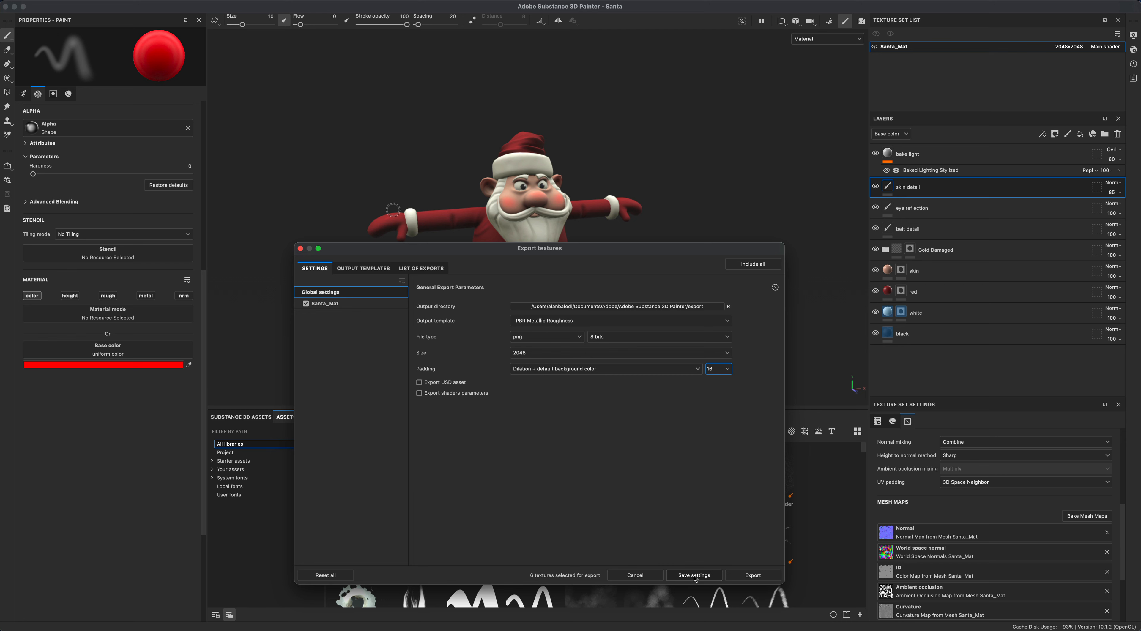
pyautogui.click(695, 579)
# - Orbit around the model in the viewport to review the texturing
pyautogui.moveTo(631, 330)
pyautogui.keyDown('alt'); pyautogui.mouseDown()
pyautogui.moveTo(596, 324)
pyautogui.moveTo(658, 324)
pyautogui.moveTo(648, 331)
pyautogui.mouseUp(); pyautogui.keyUp('alt')
pyautogui.moveTo(648, 331)
pyautogui.keyDown('shift'); pyautogui.mouseDown(button='right')
pyautogui.moveTo(689, 326)
pyautogui.moveTo(720, 341)
pyautogui.moveTo(660, 340)
pyautogui.mouseUp(button='right'); pyautogui.keyUp('shift')
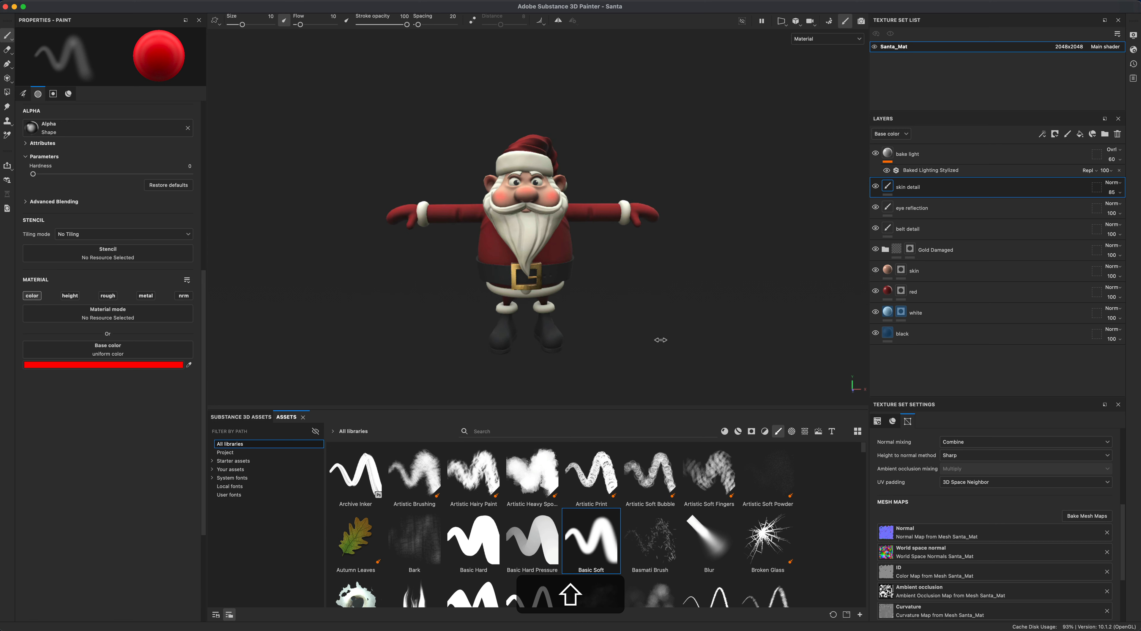
pyautogui.keyDown('alt'); pyautogui.moveTo(677, 301); pyautogui.dragTo(714, 301); pyautogui.keyUp('alt')
pyautogui.keyDown('alt'); pyautogui.moveTo(672, 320); pyautogui.dragTo(546, 330); pyautogui.keyUp('alt')
pyautogui.keyDown('alt'); pyautogui.moveTo(455, 326); pyautogui.dragTo(559, 314); pyautogui.keyUp('alt')
pyautogui.moveTo(656, 302)
pyautogui.keyDown('alt'); pyautogui.mouseDown()
pyautogui.moveTo(736, 283)
pyautogui.moveTo(544, 301)
pyautogui.moveTo(692, 288)
pyautogui.moveTo(693, 299)
pyautogui.moveTo(629, 312)
pyautogui.moveTo(732, 295)
pyautogui.moveTo(665, 307)
pyautogui.moveTo(633, 294)
pyautogui.moveTo(653, 291)
pyautogui.mouseUp(); pyautogui.keyUp('alt')
pyautogui.press('shift')
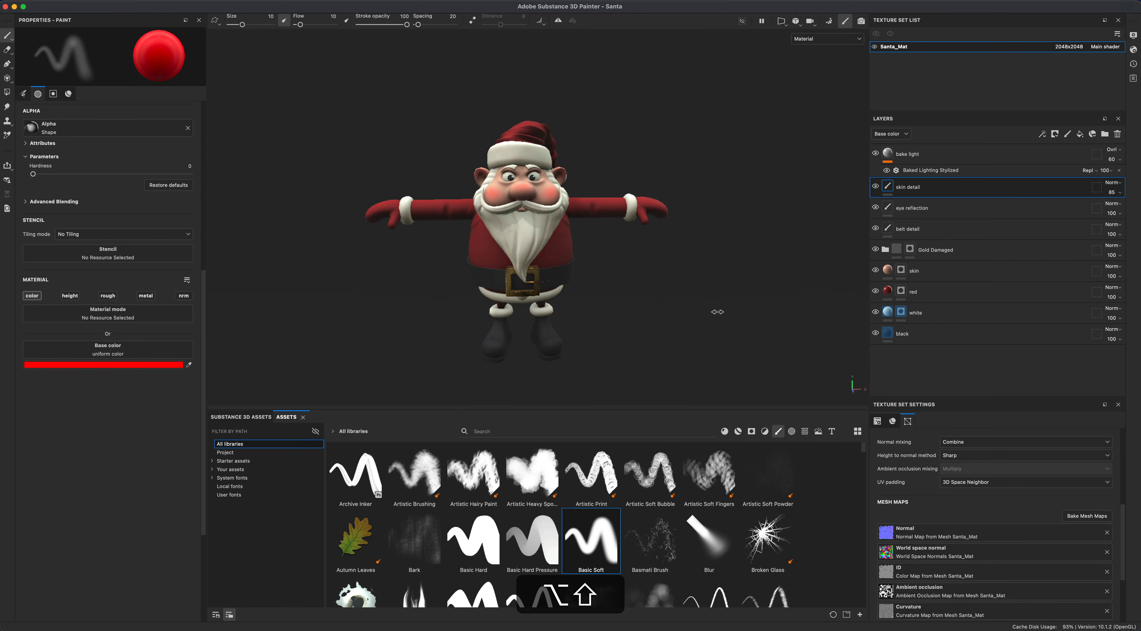